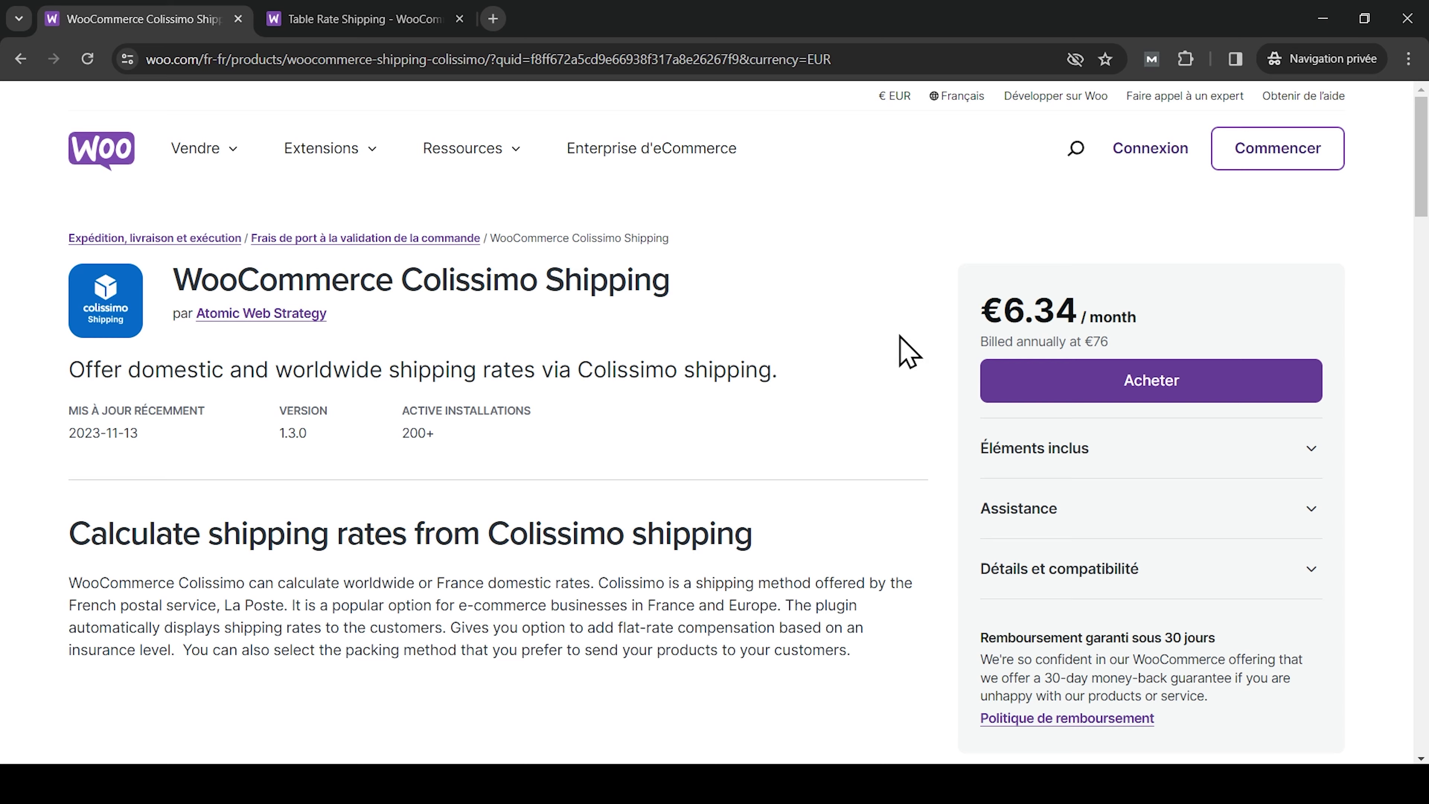
Step: Examine the features, services and pricing on the WooCommerce Colissimo Shipping page and the Table Rate Shipping product page
scroll(903, 351, "down", 8)
scroll(906, 351, "down", 8)
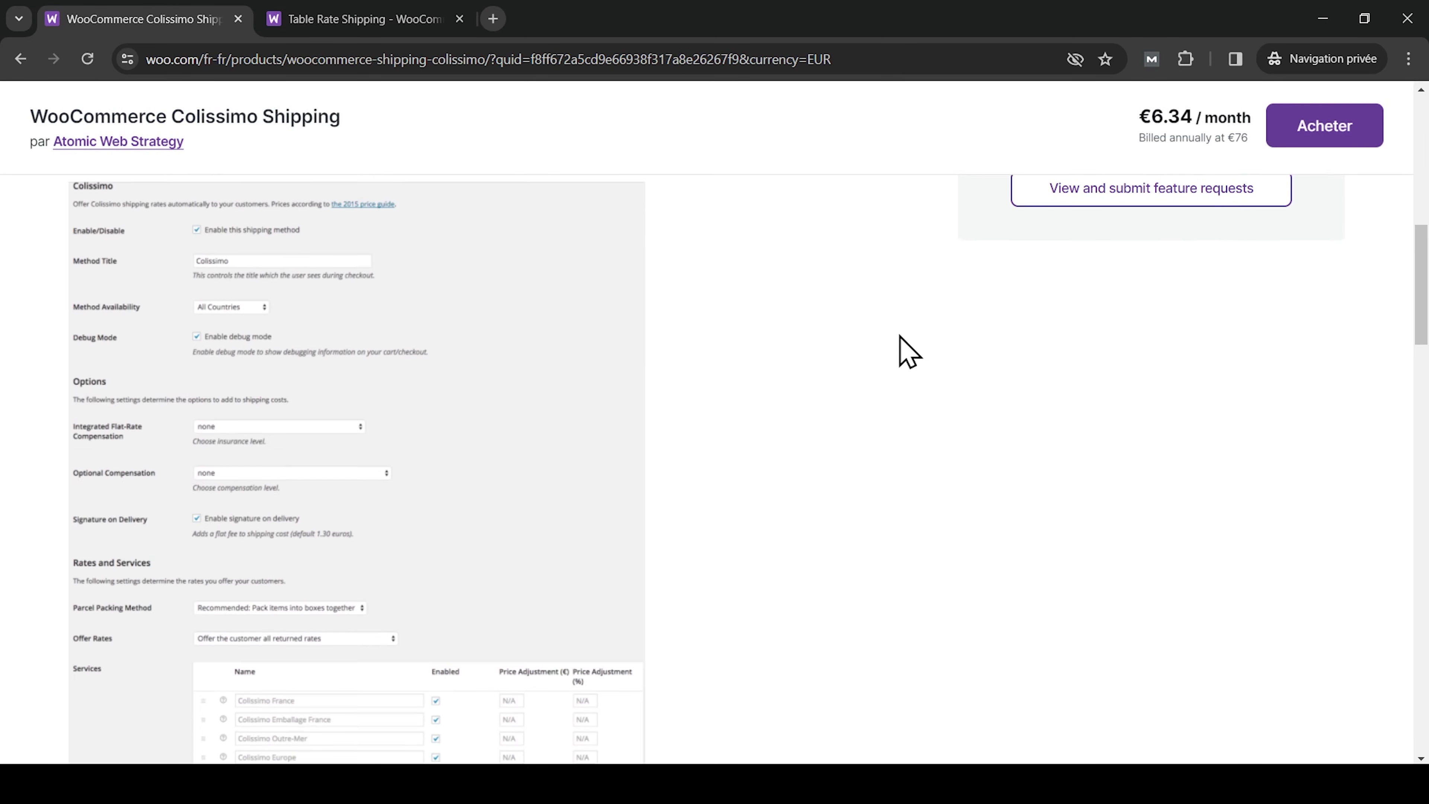
scroll(906, 352, "down", 6)
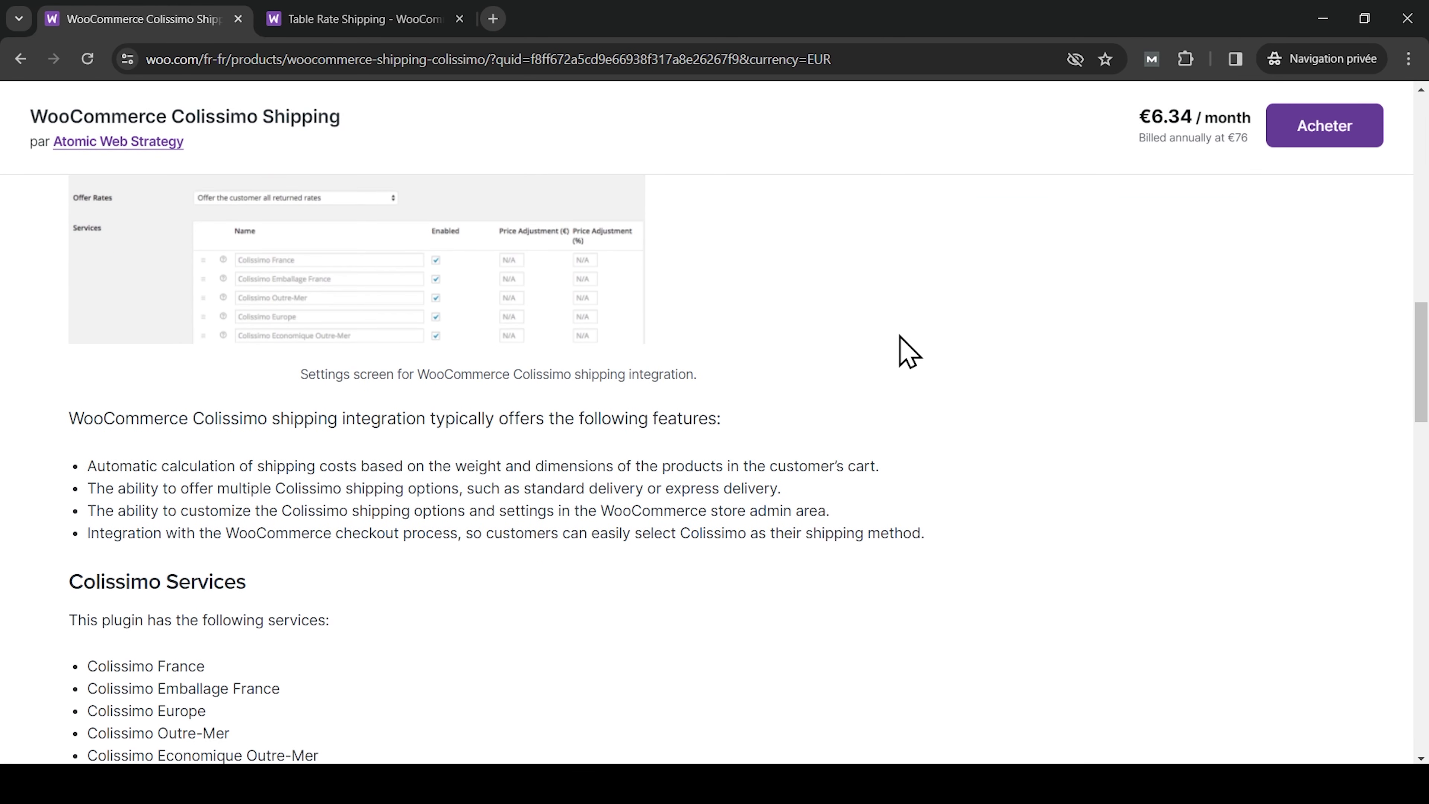
scroll(906, 351, "down", 1)
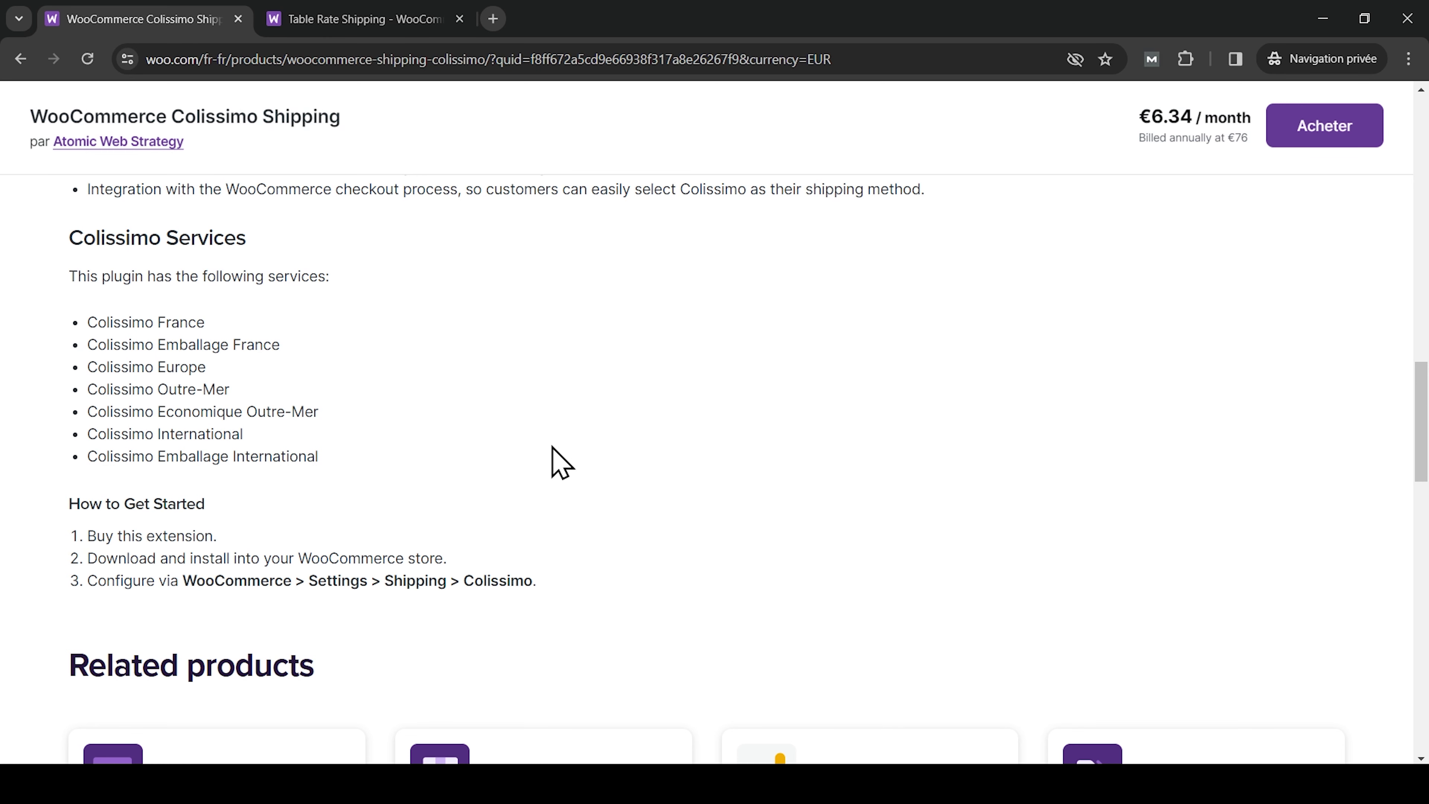
scroll(554, 445, "up", 5)
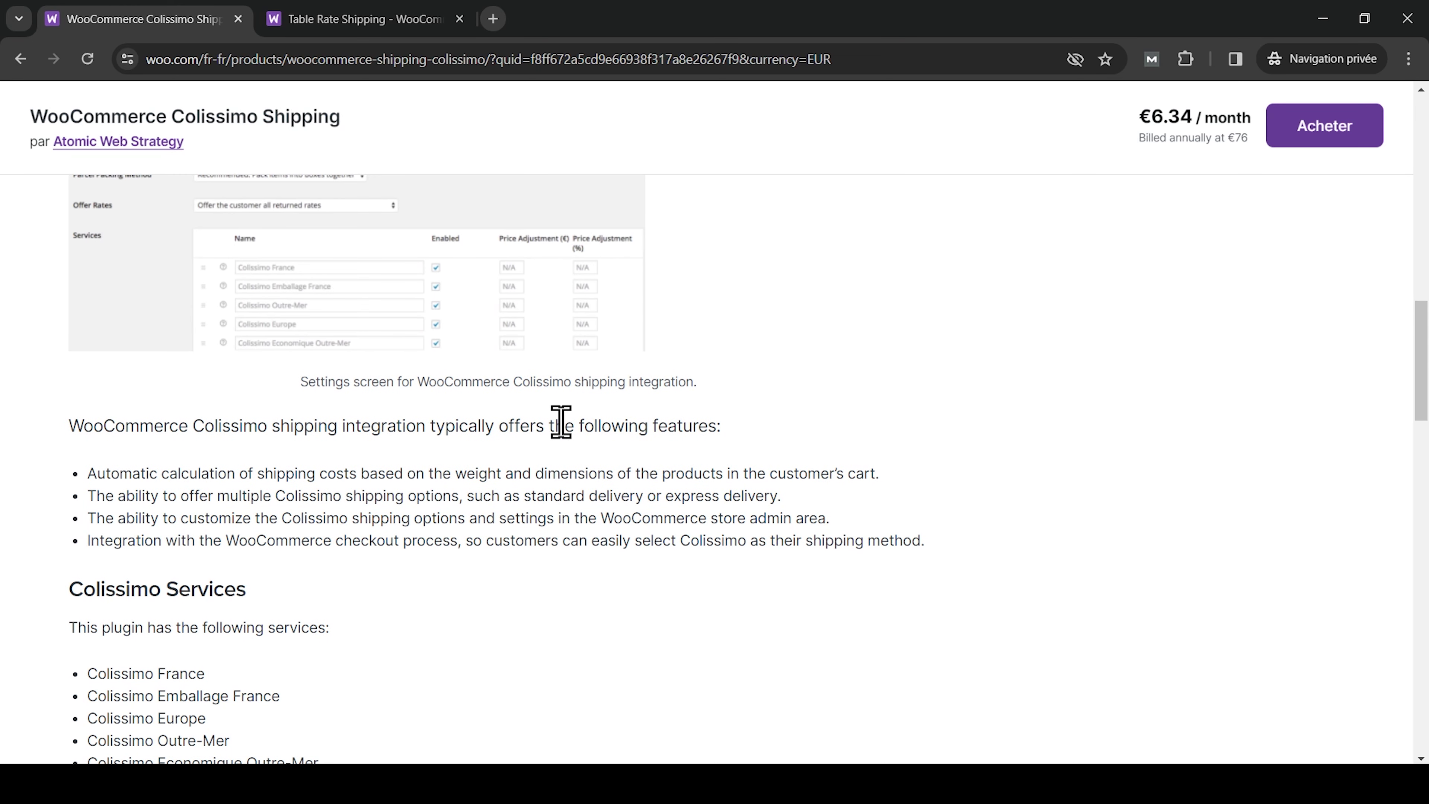
scroll(560, 421, "up", 10)
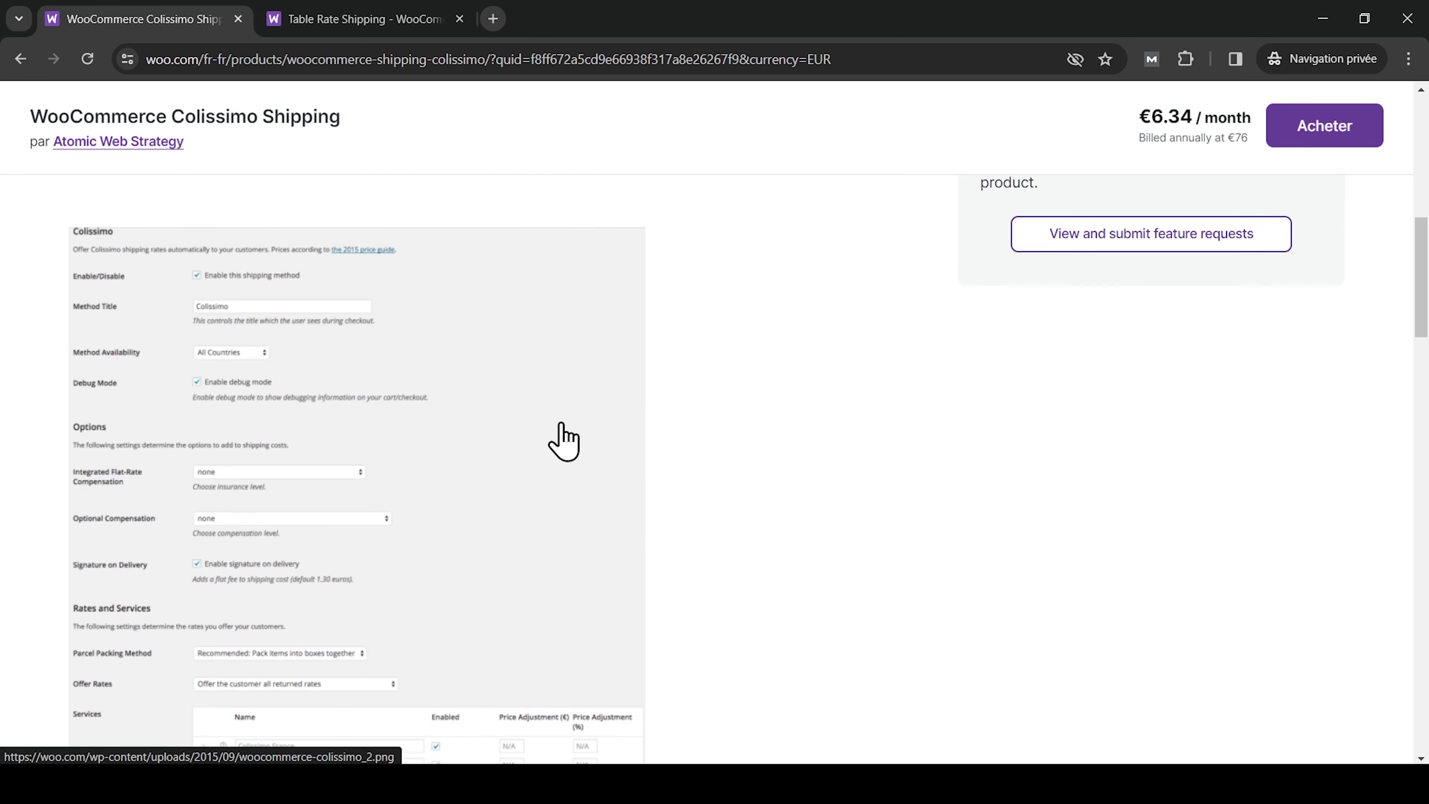
scroll(563, 442, "up", 8)
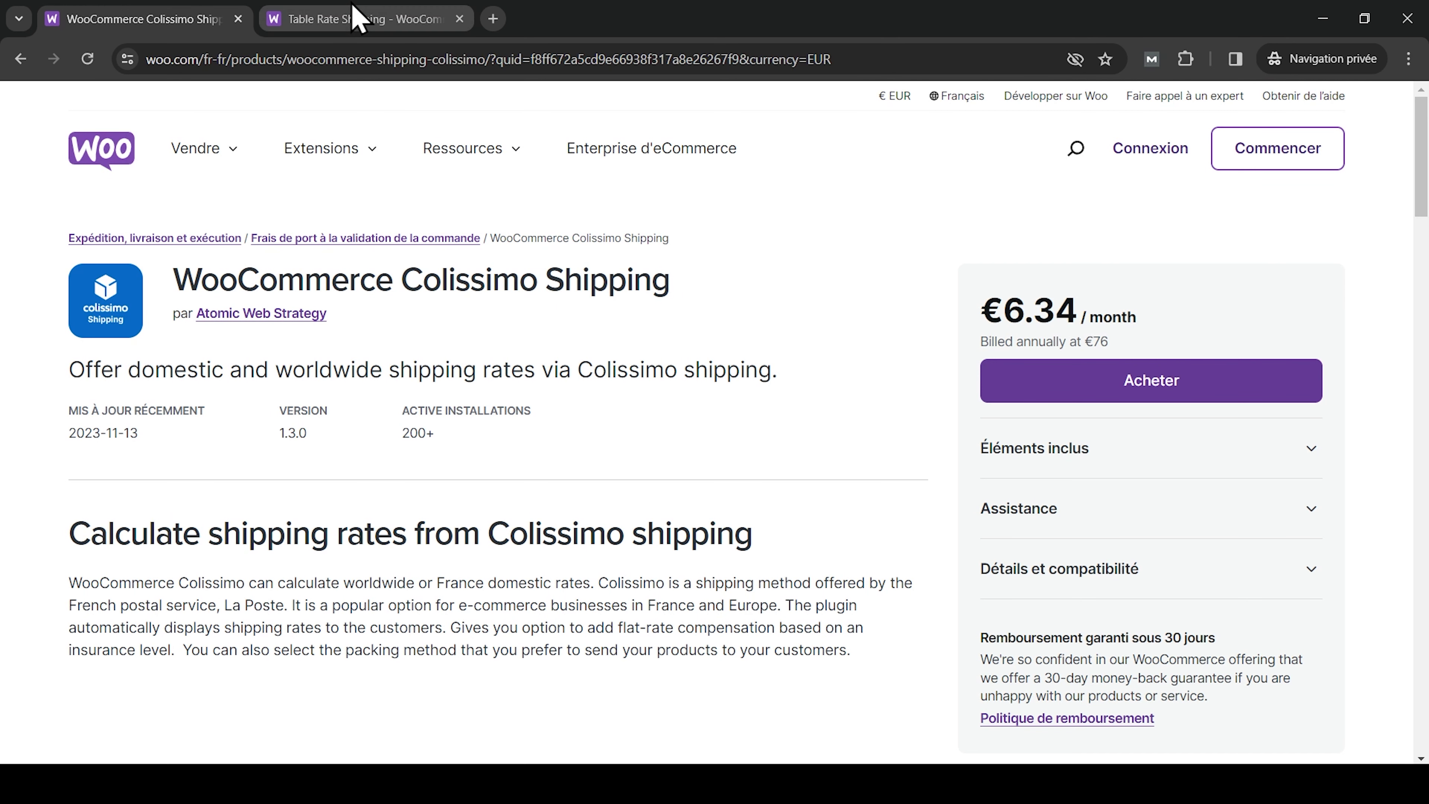
left_click(360, 18)
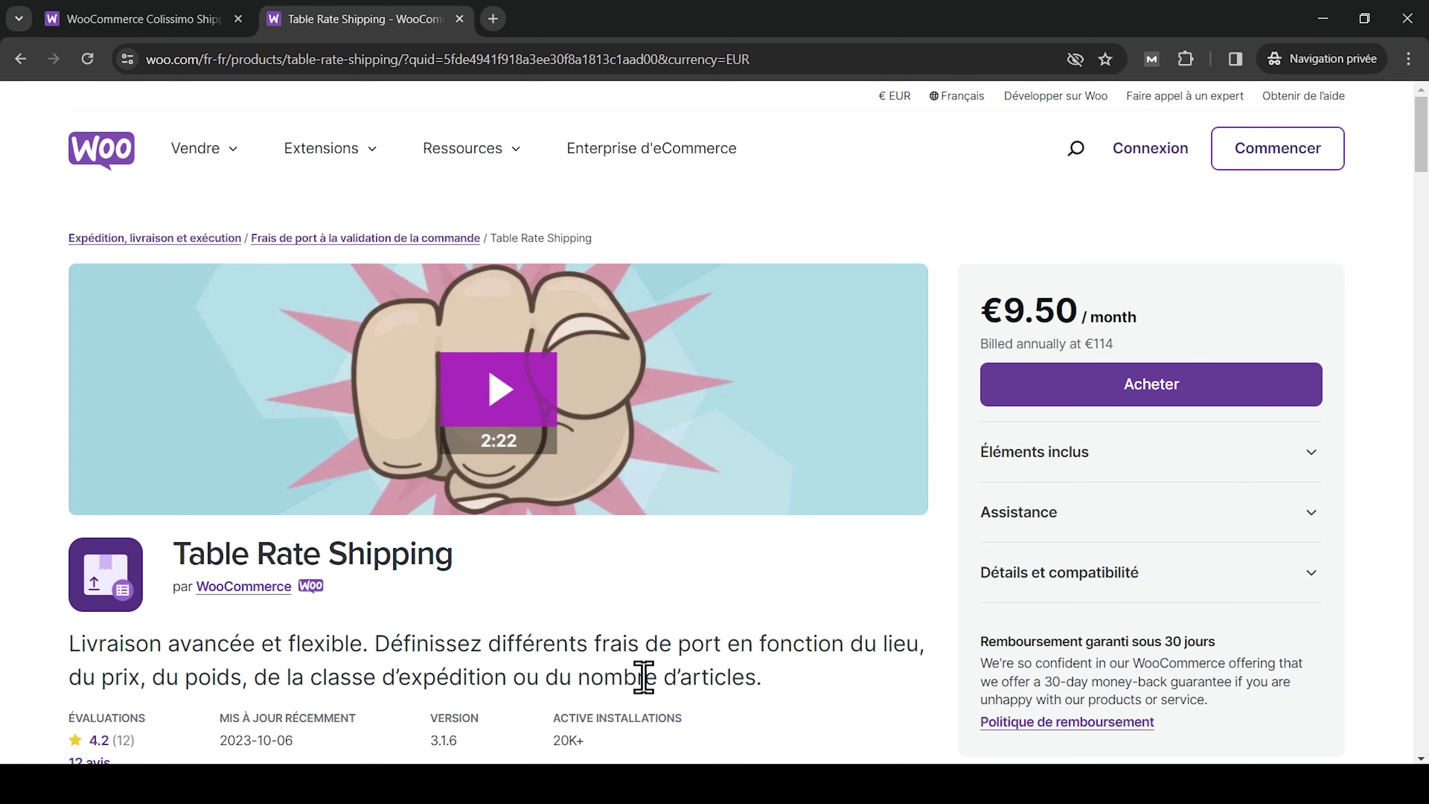
scroll(861, 613, "down", 5)
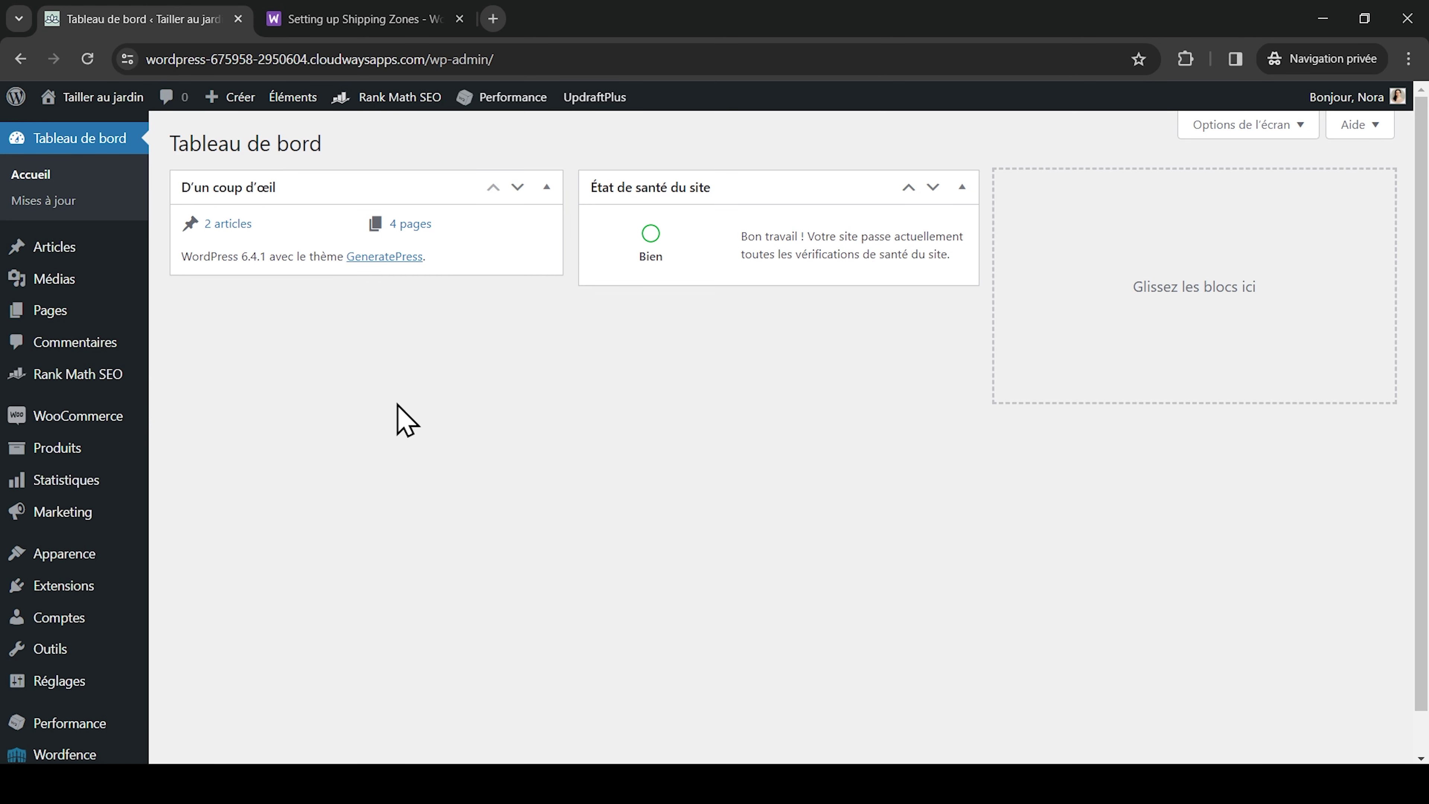
Step: Open the WooCommerce general settings at the Options générales section with the selling and delivery locations
mouse_move(93, 425)
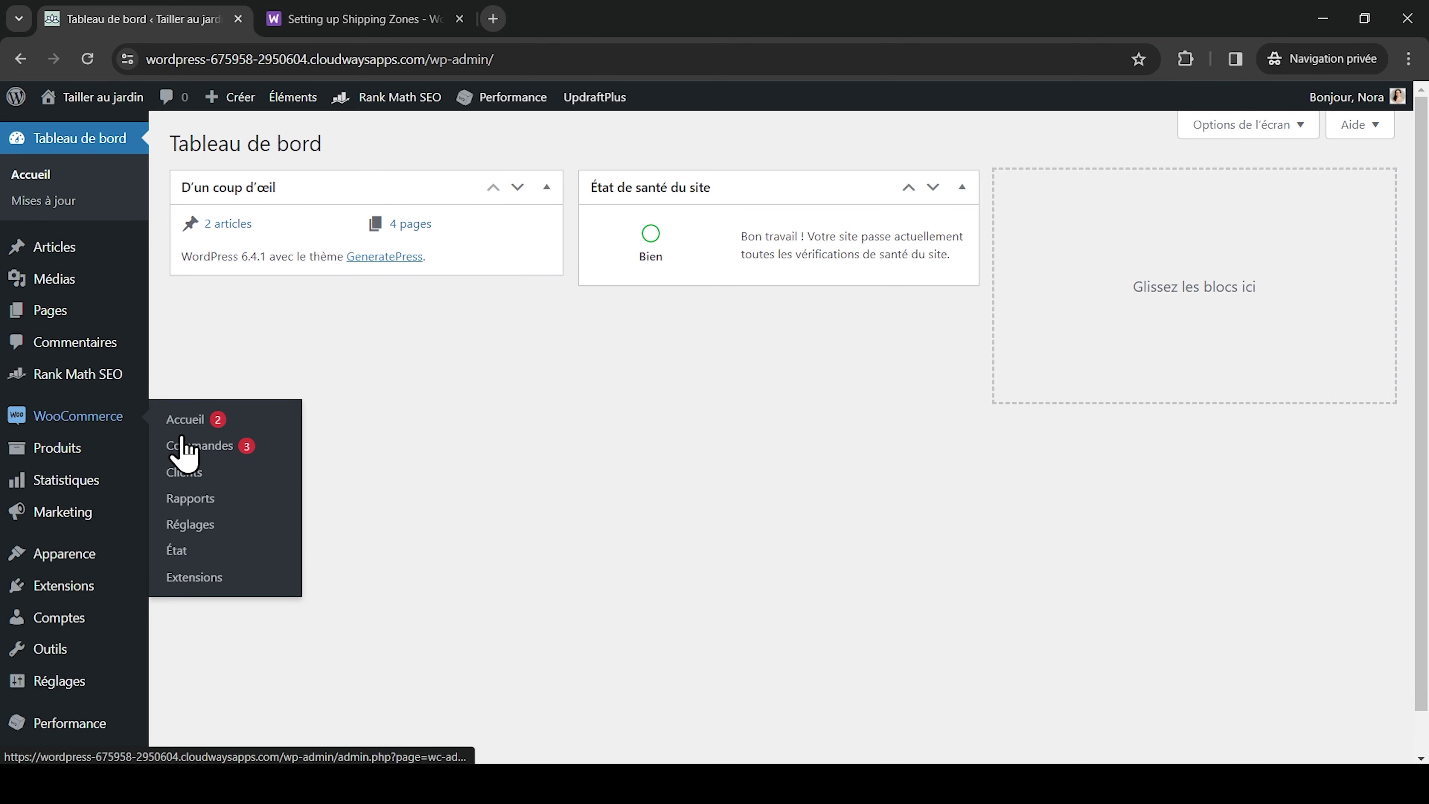
left_click(235, 540)
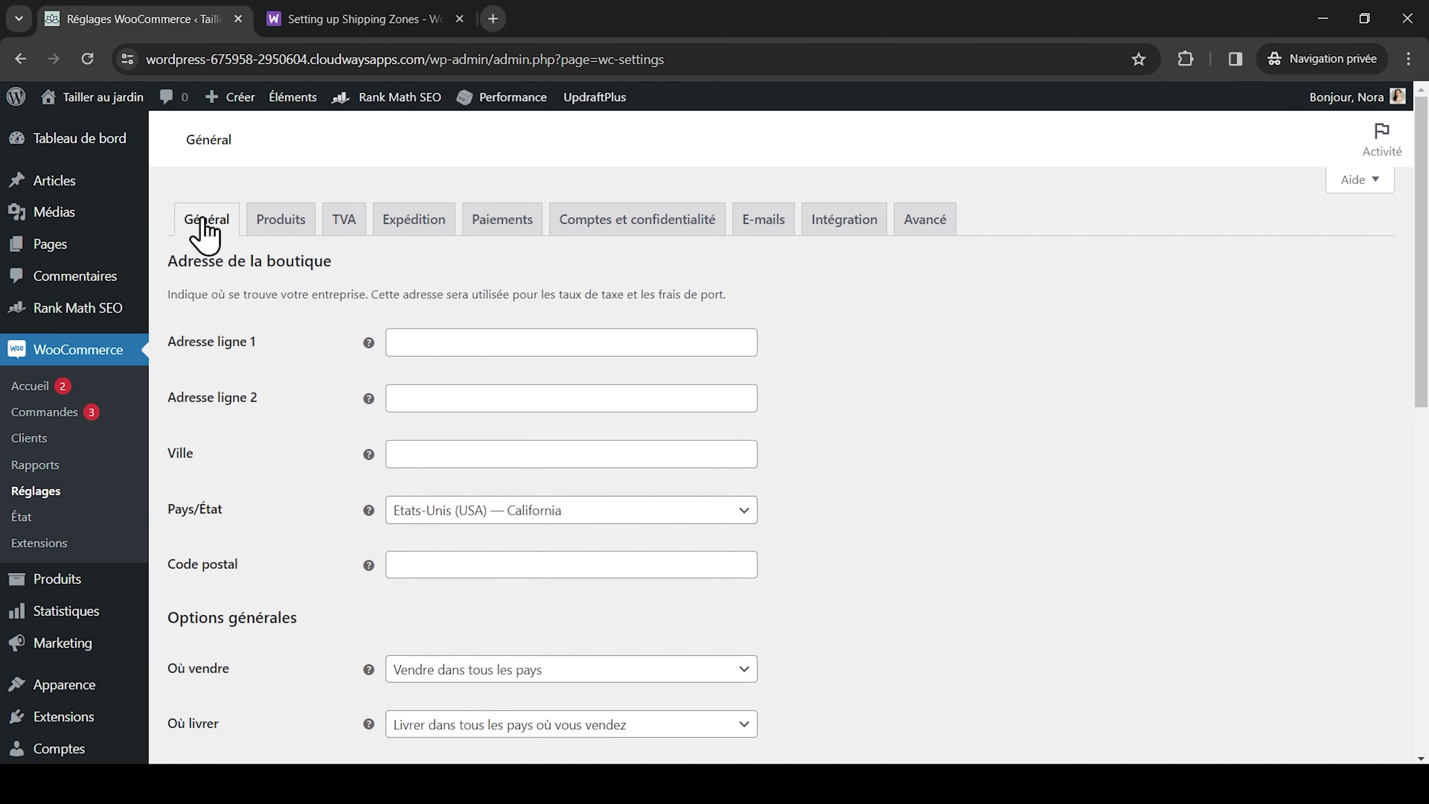
scroll(312, 504, "down", 3)
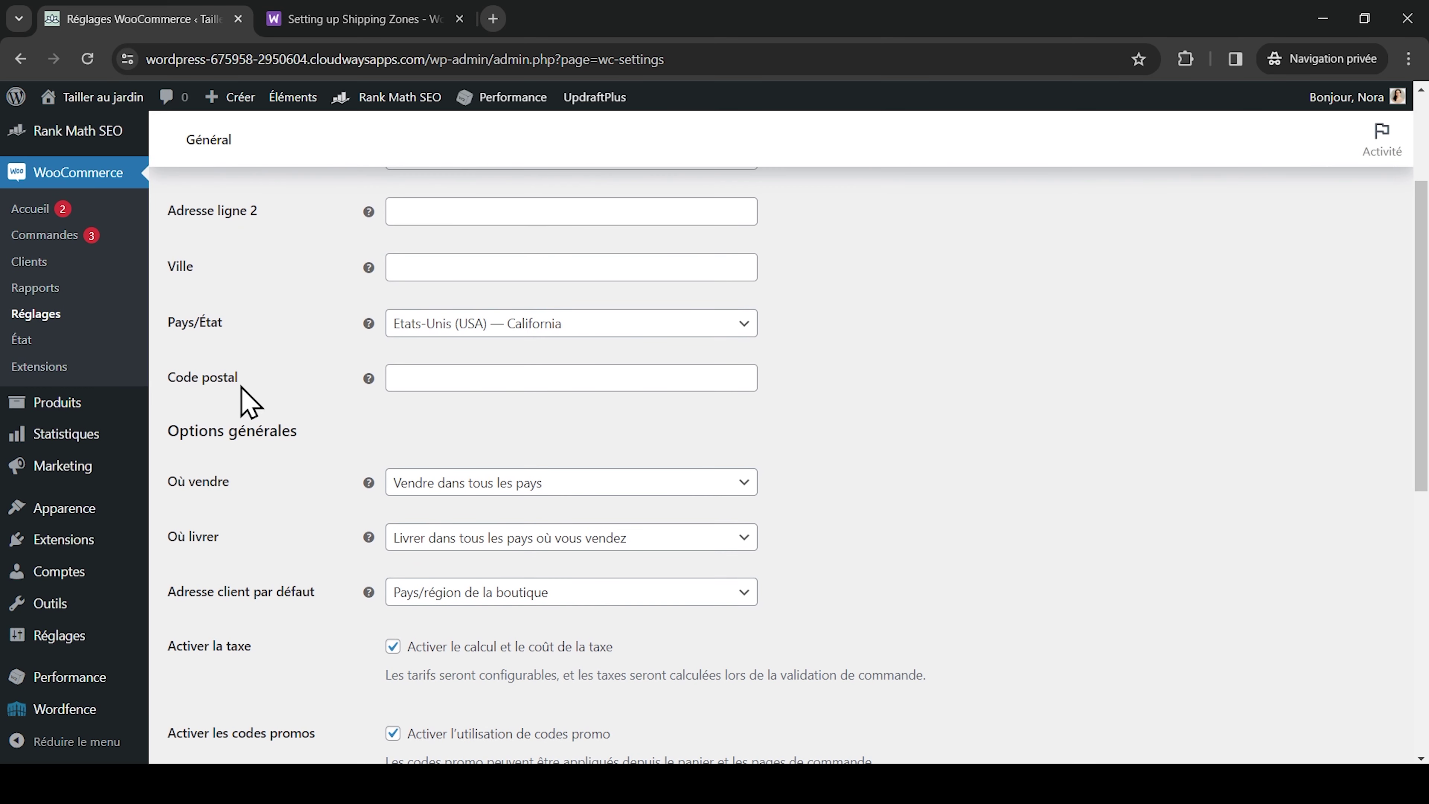
scroll(319, 456, "down", 2)
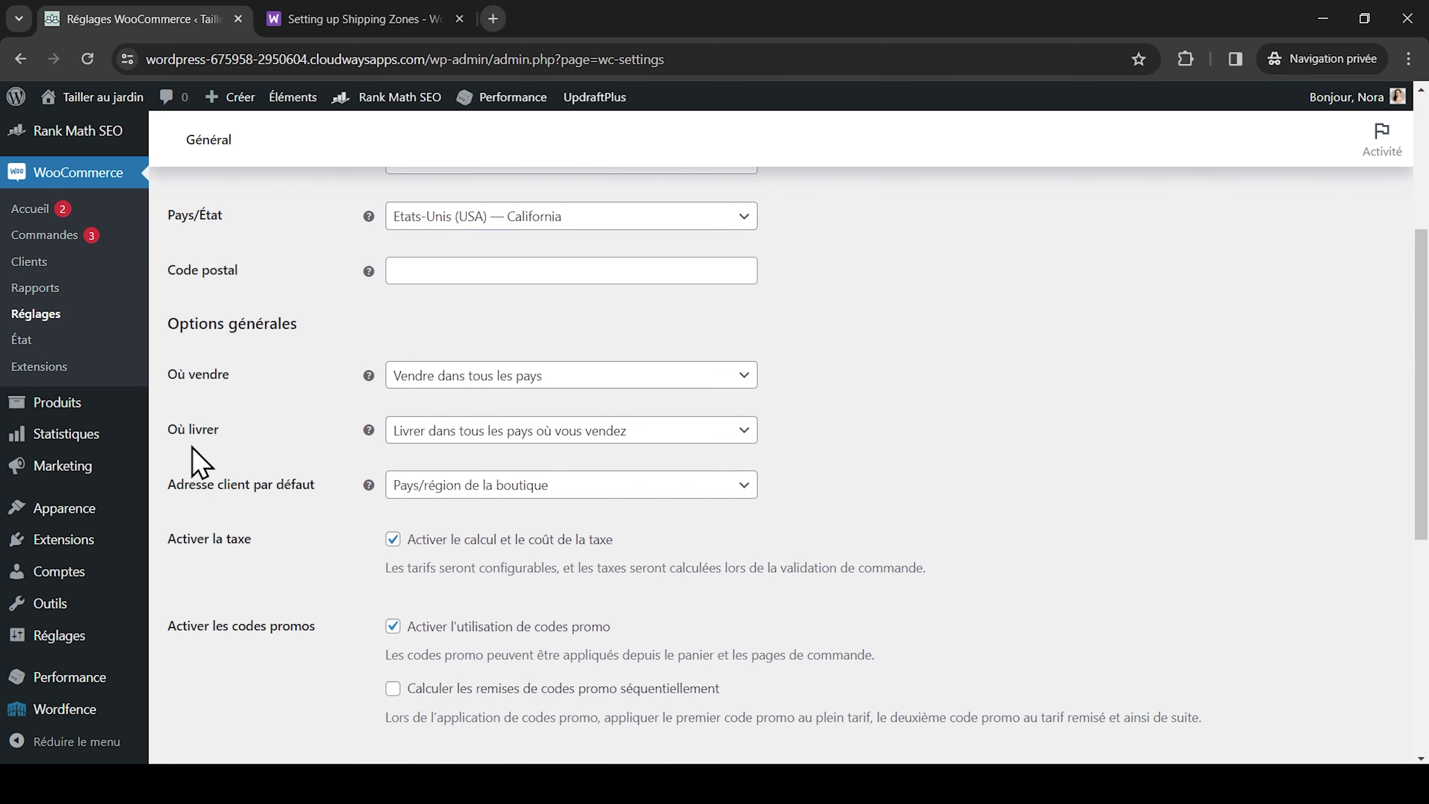
Step: Try limiting delivery to specific countries and disabling shipping, and set Où livrer back to "Livrer dans tous les pays où vous vendez"
left_click(520, 429)
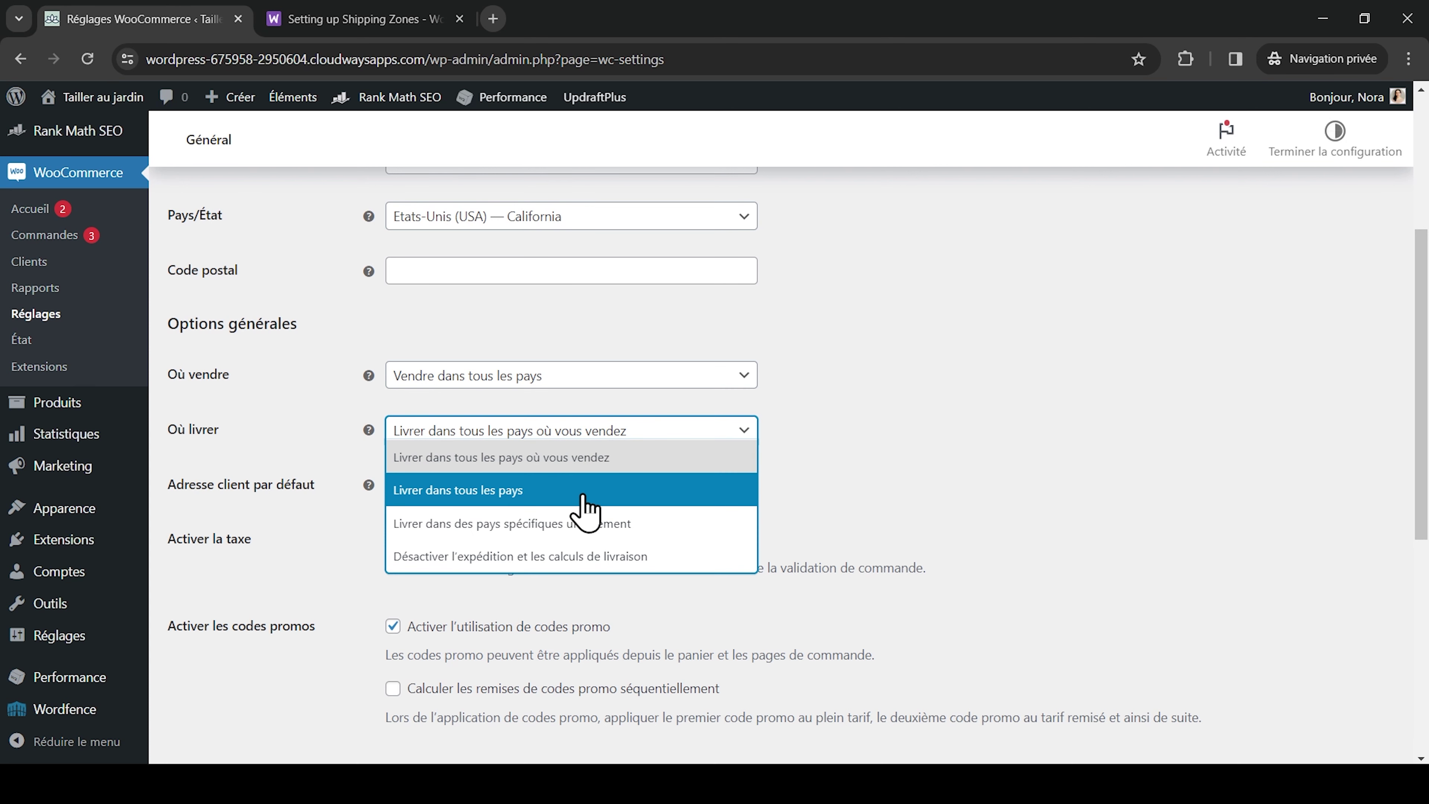
left_click(655, 526)
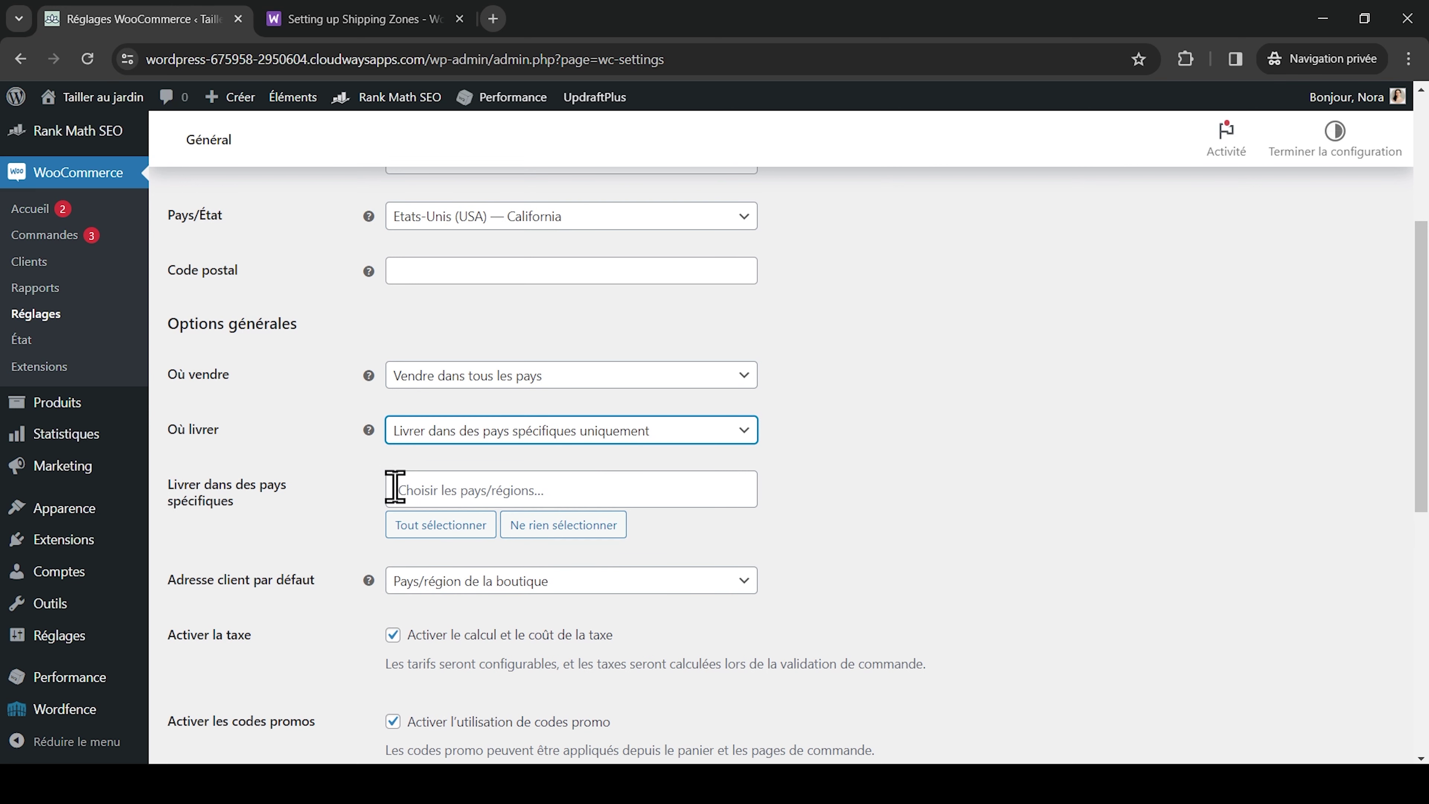
left_click(631, 434)
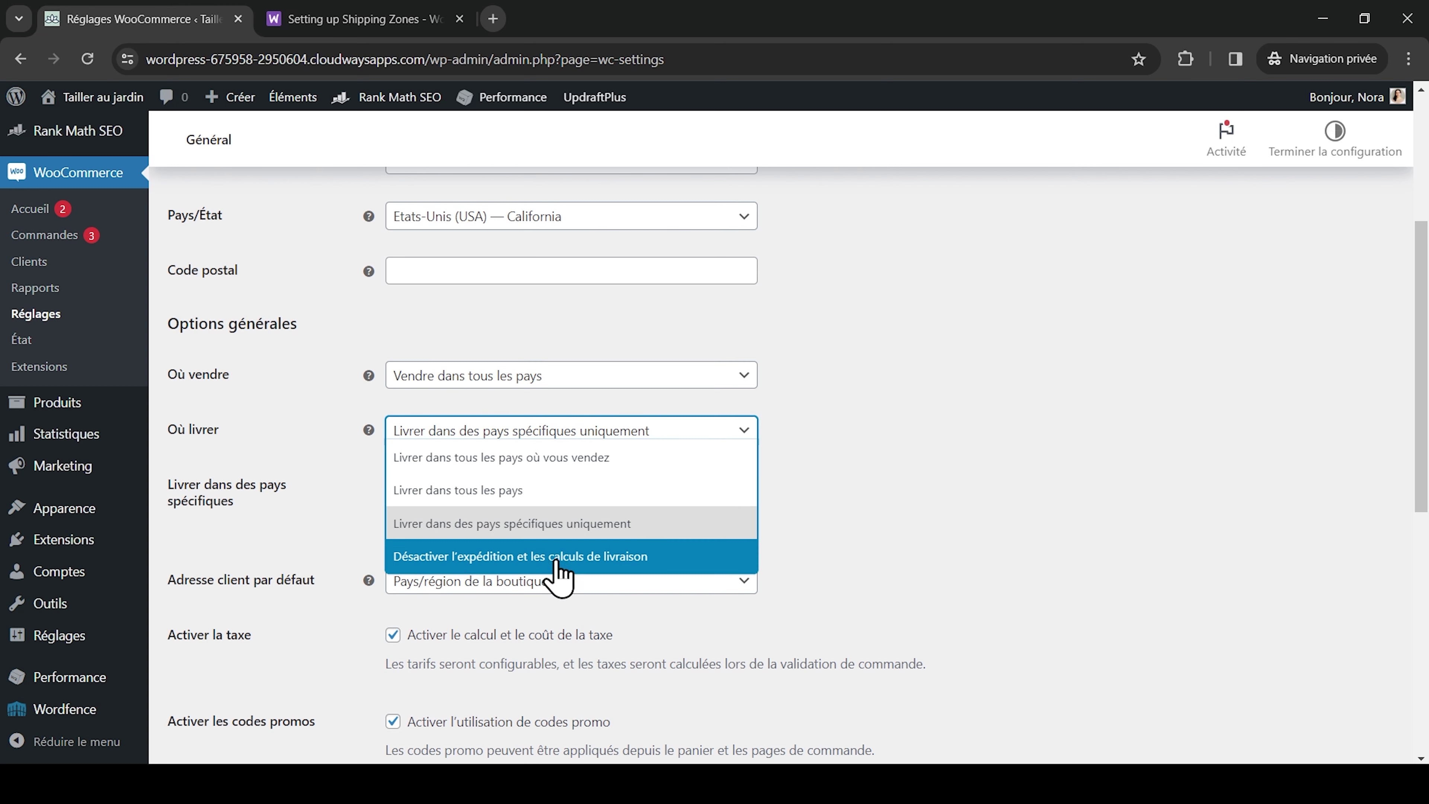
left_click(569, 555)
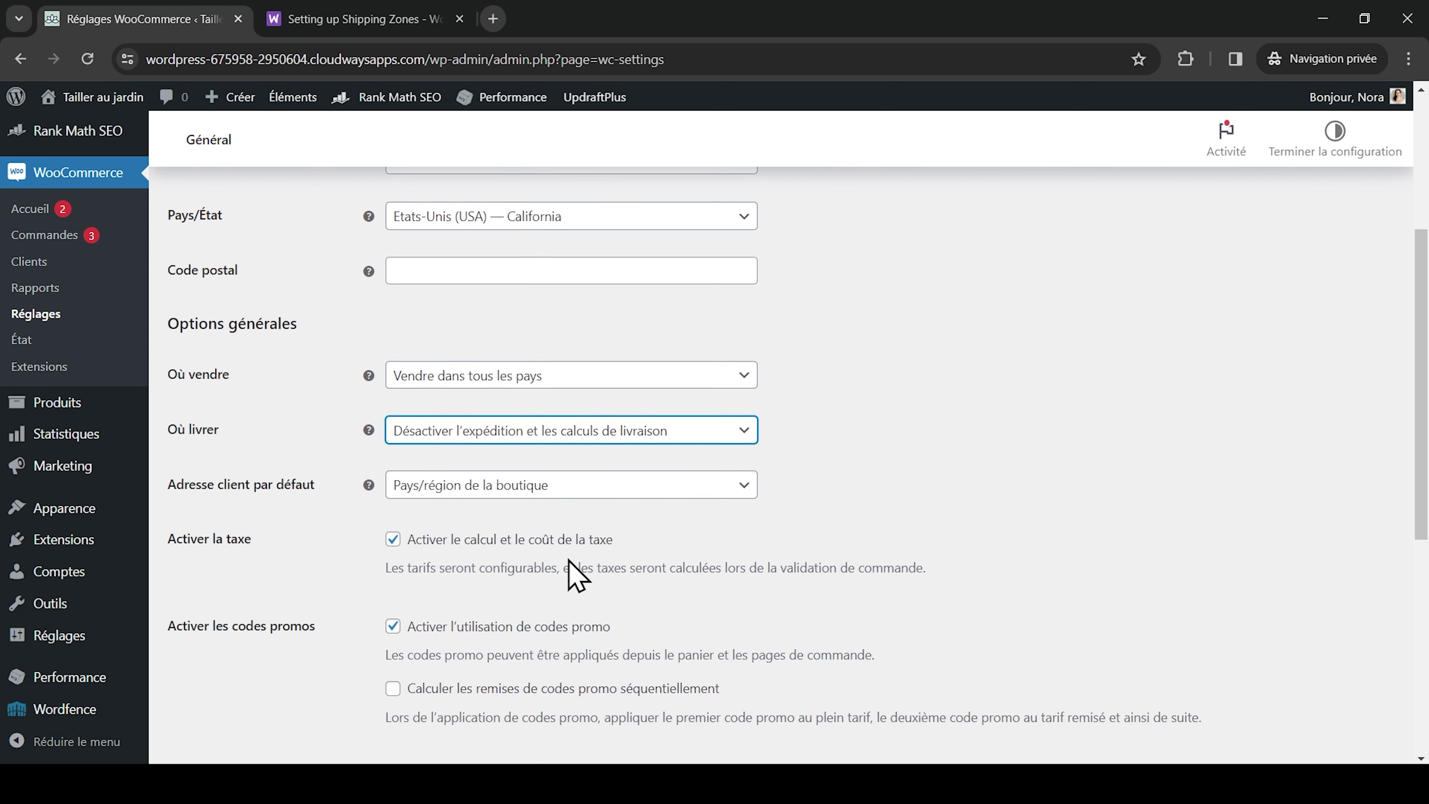
left_click(561, 434)
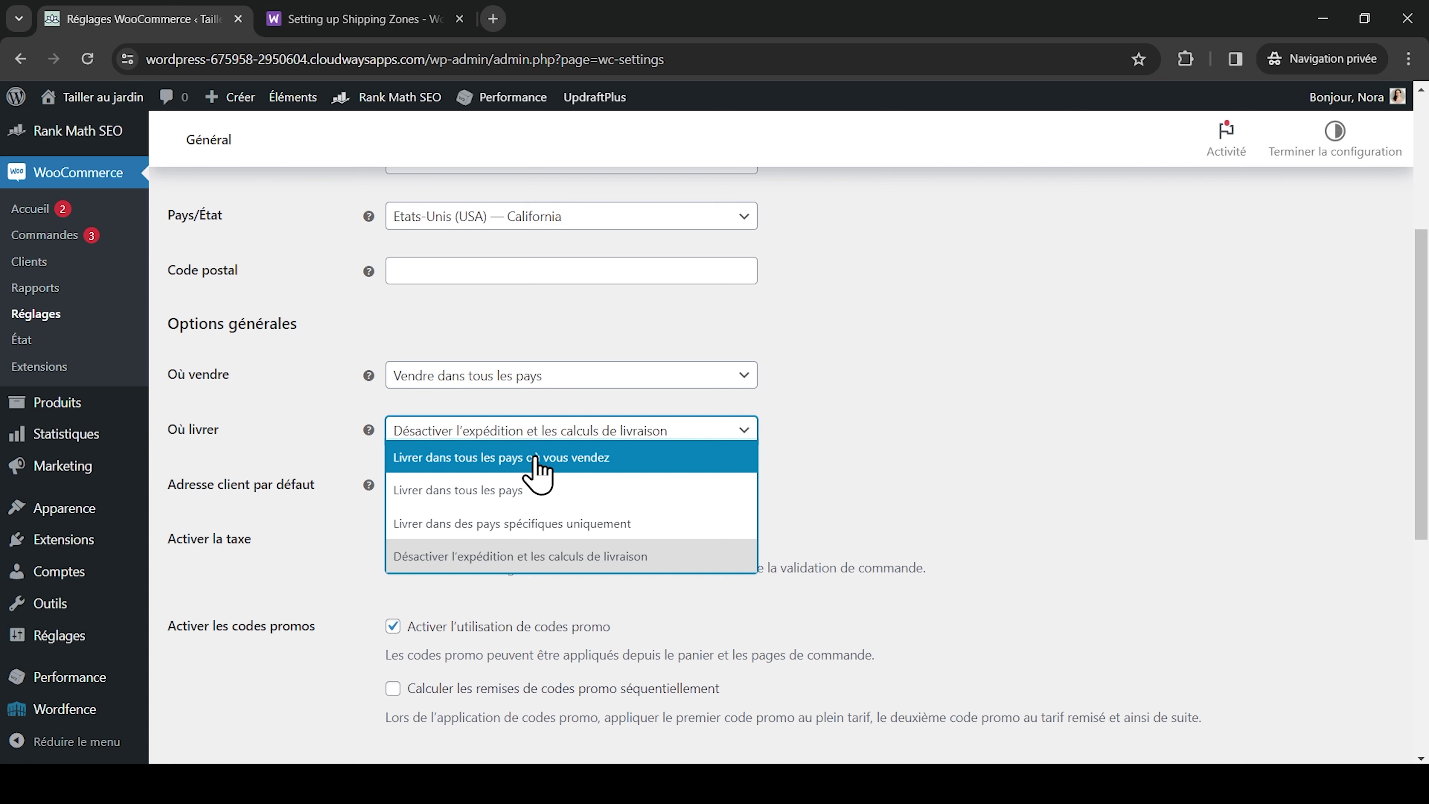
left_click(537, 459)
Step: Start a new shipping zone in the Expédition settings and name it France
scroll(540, 473, "up", 5)
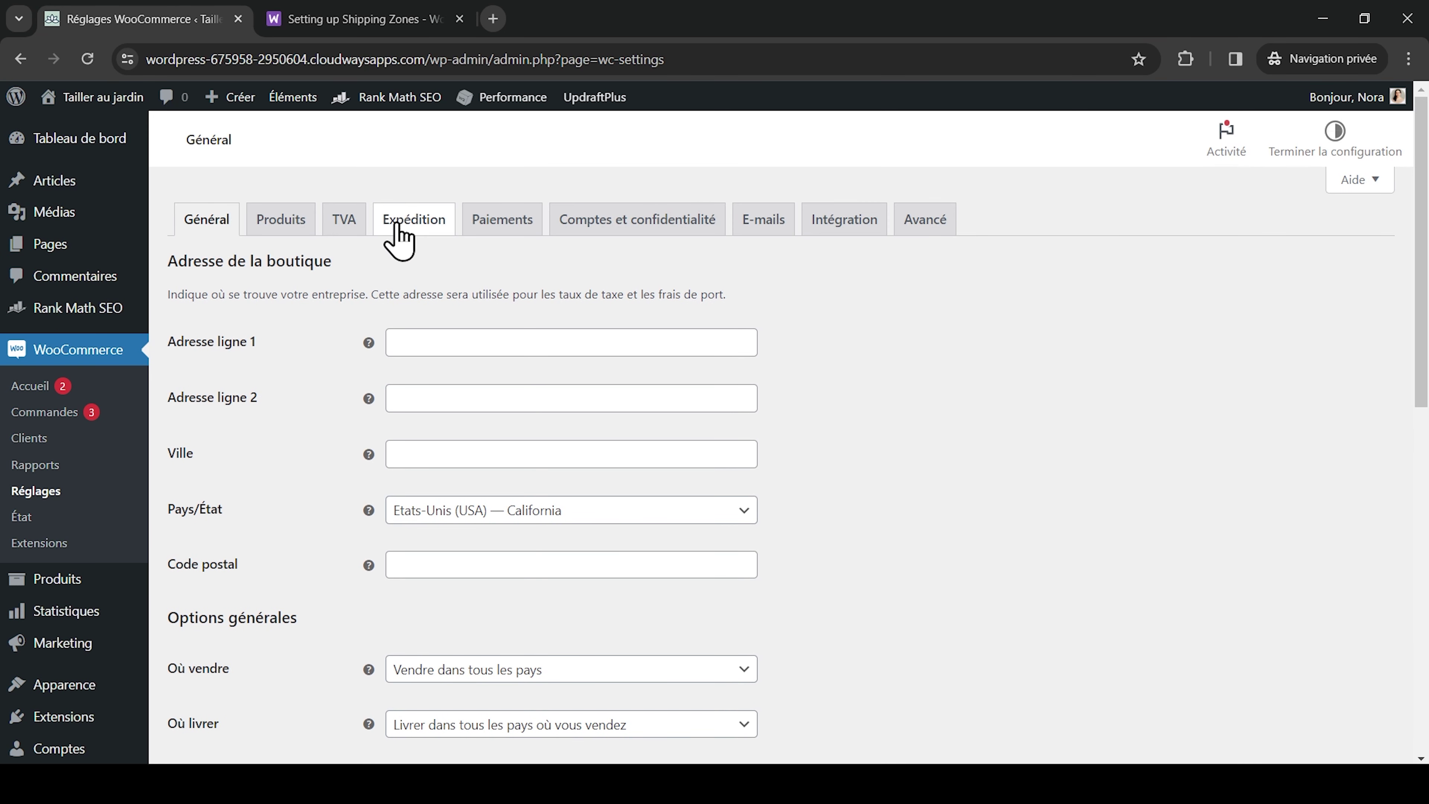
left_click(416, 222)
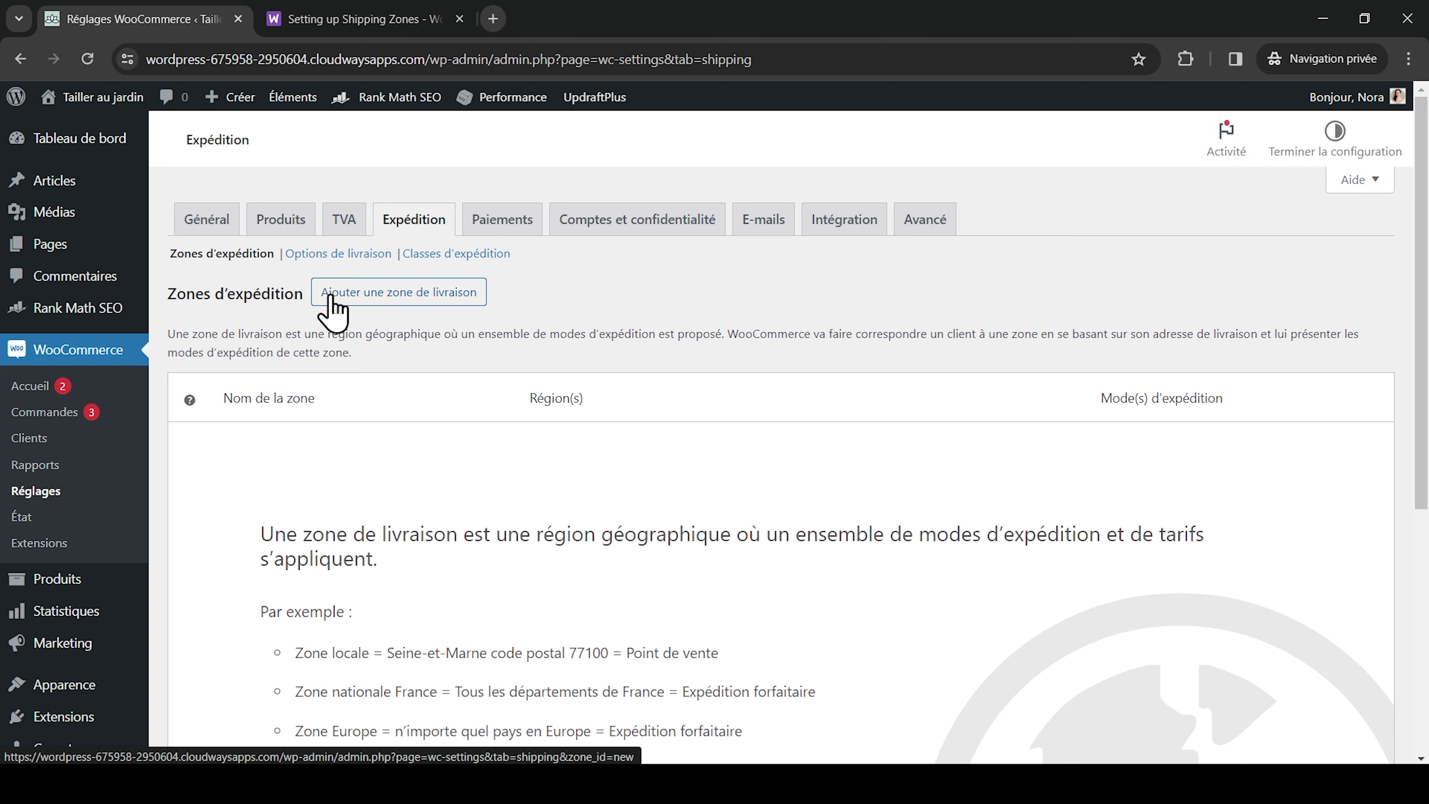
left_click(436, 301)
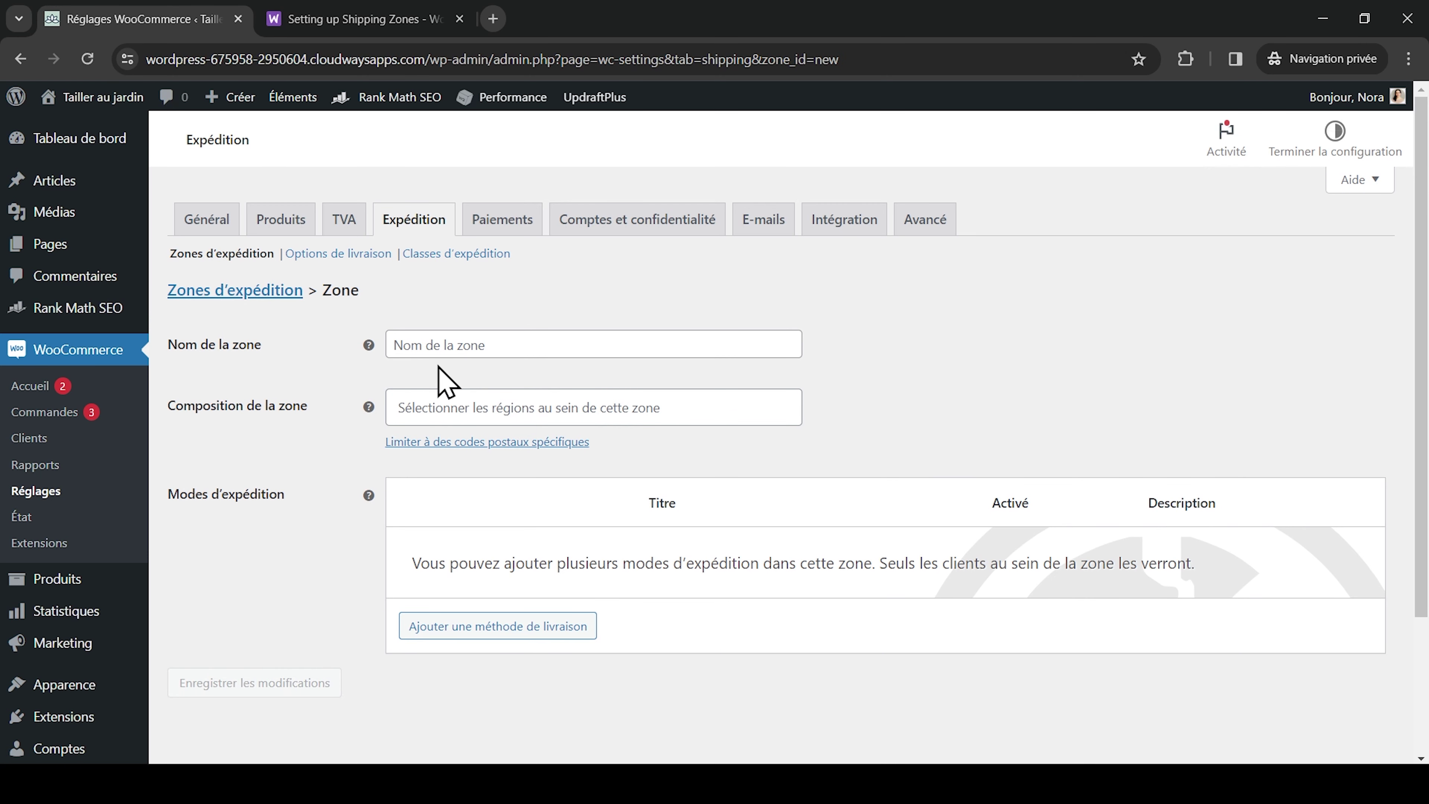
left_click(462, 346)
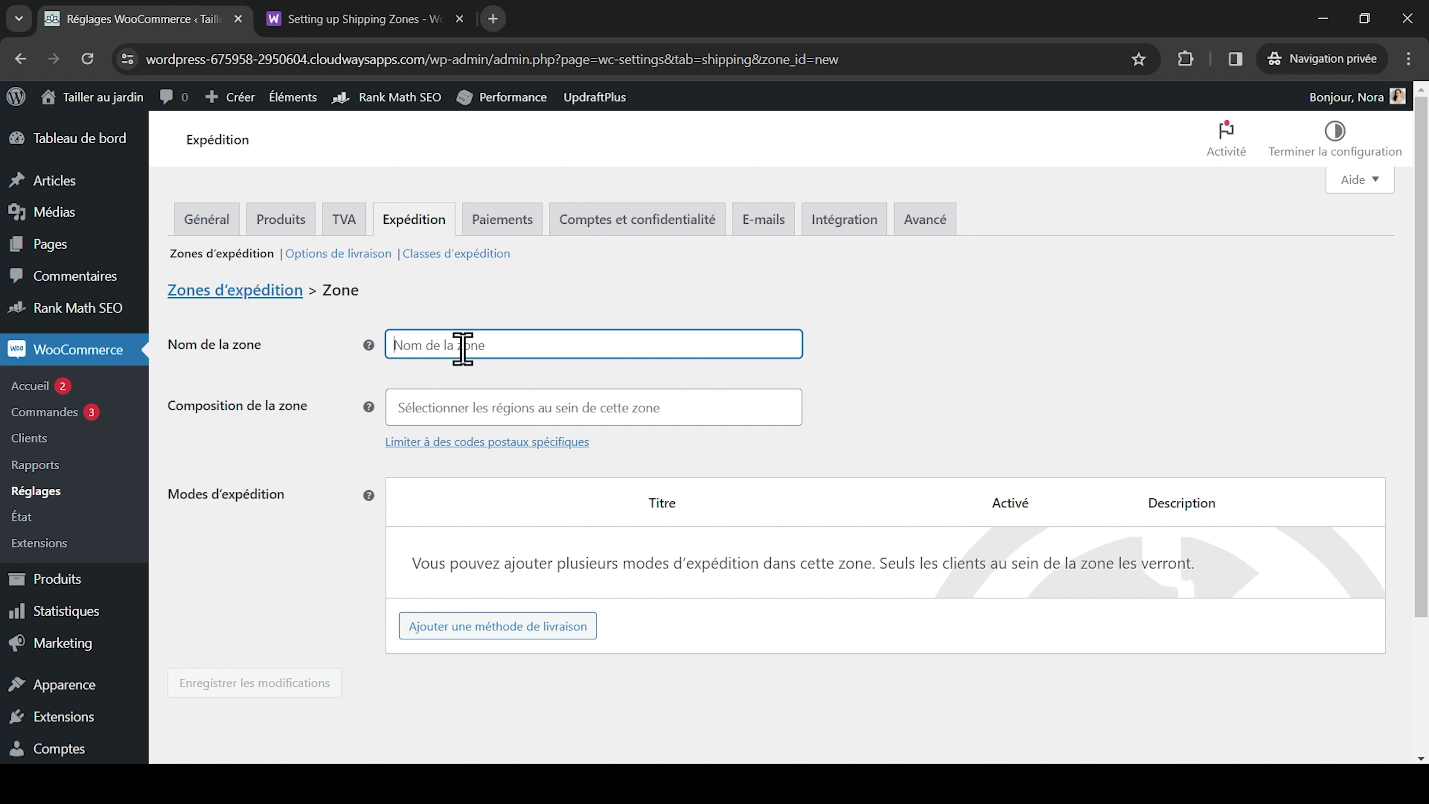
type("France")
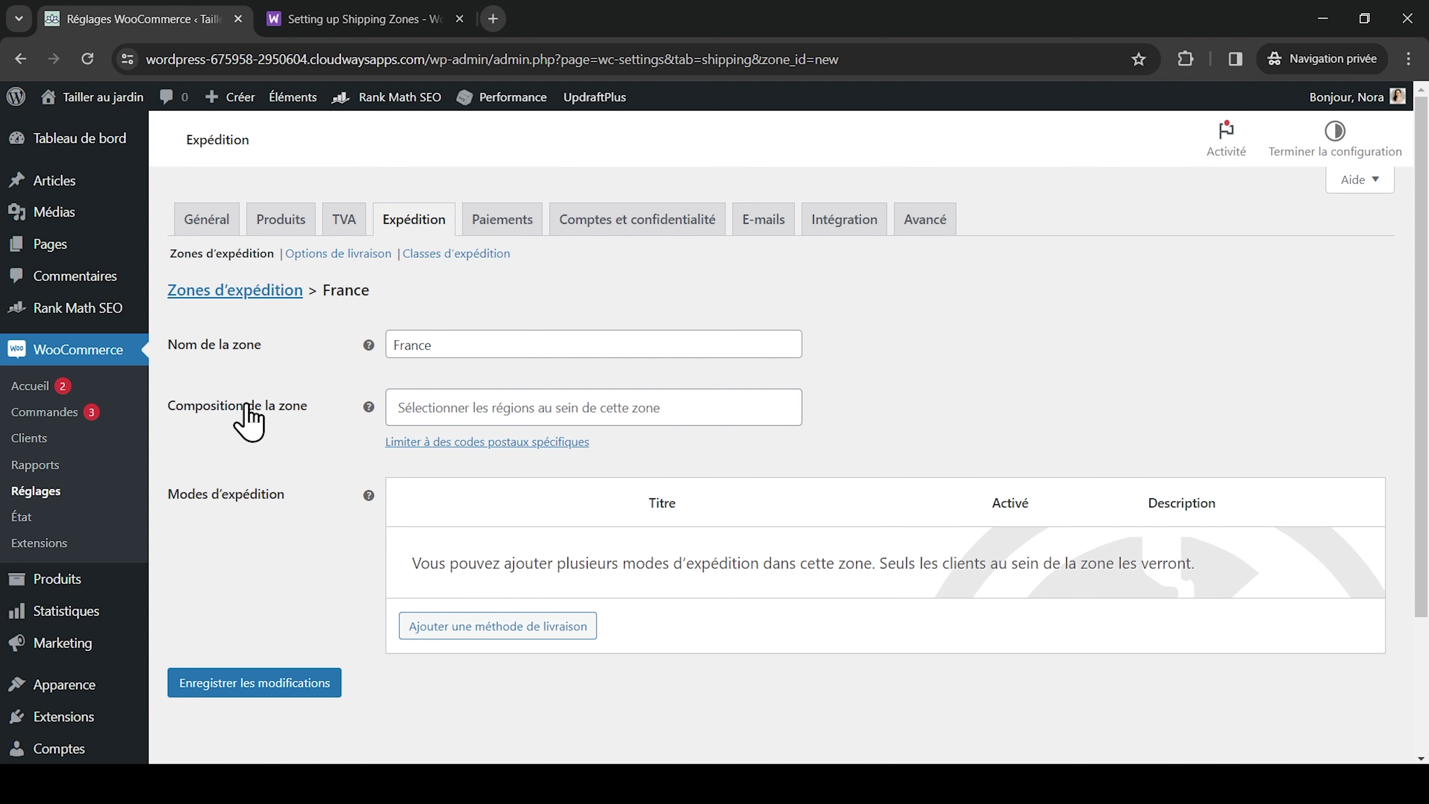
left_click(476, 401)
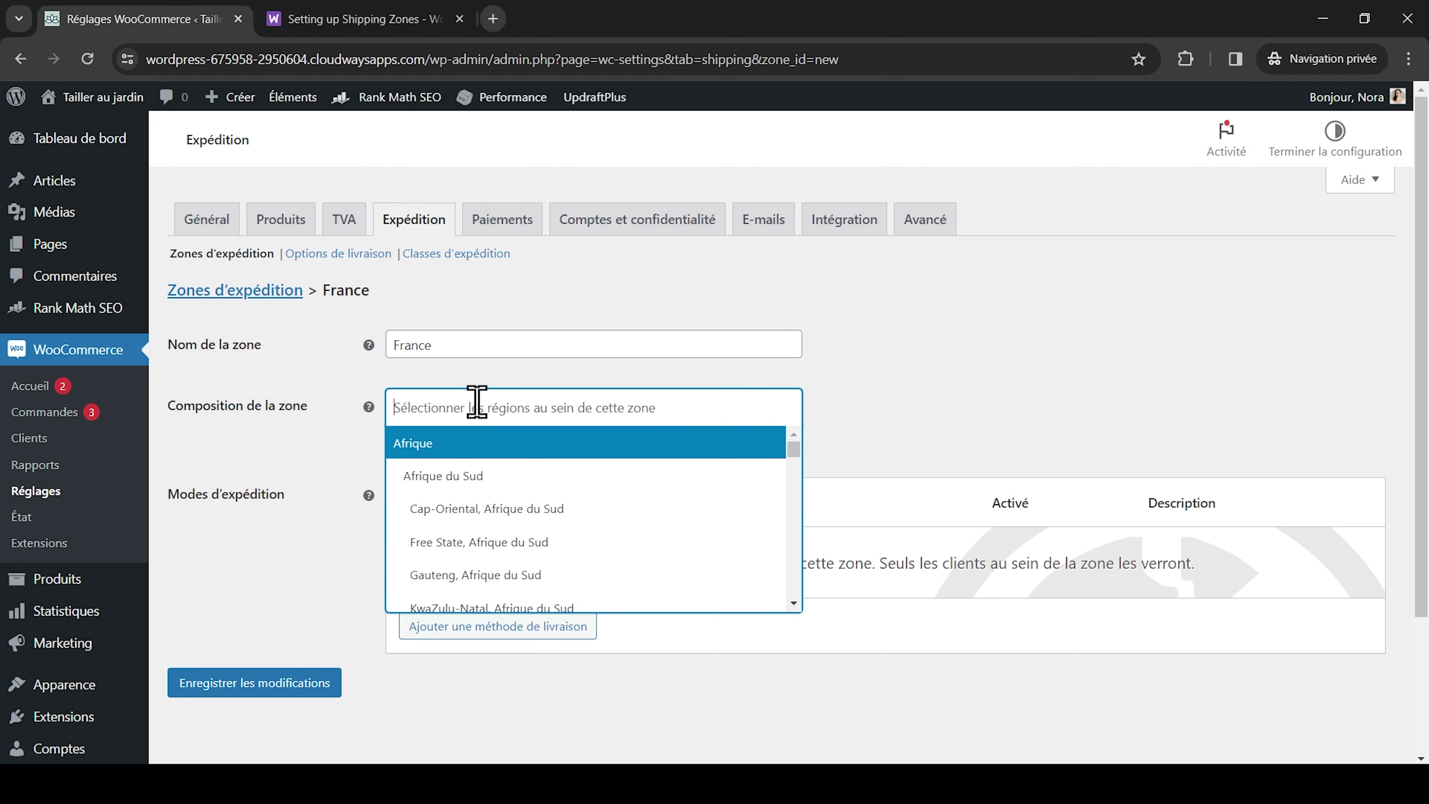
type("Europe")
double_click(516, 401)
key("Escape")
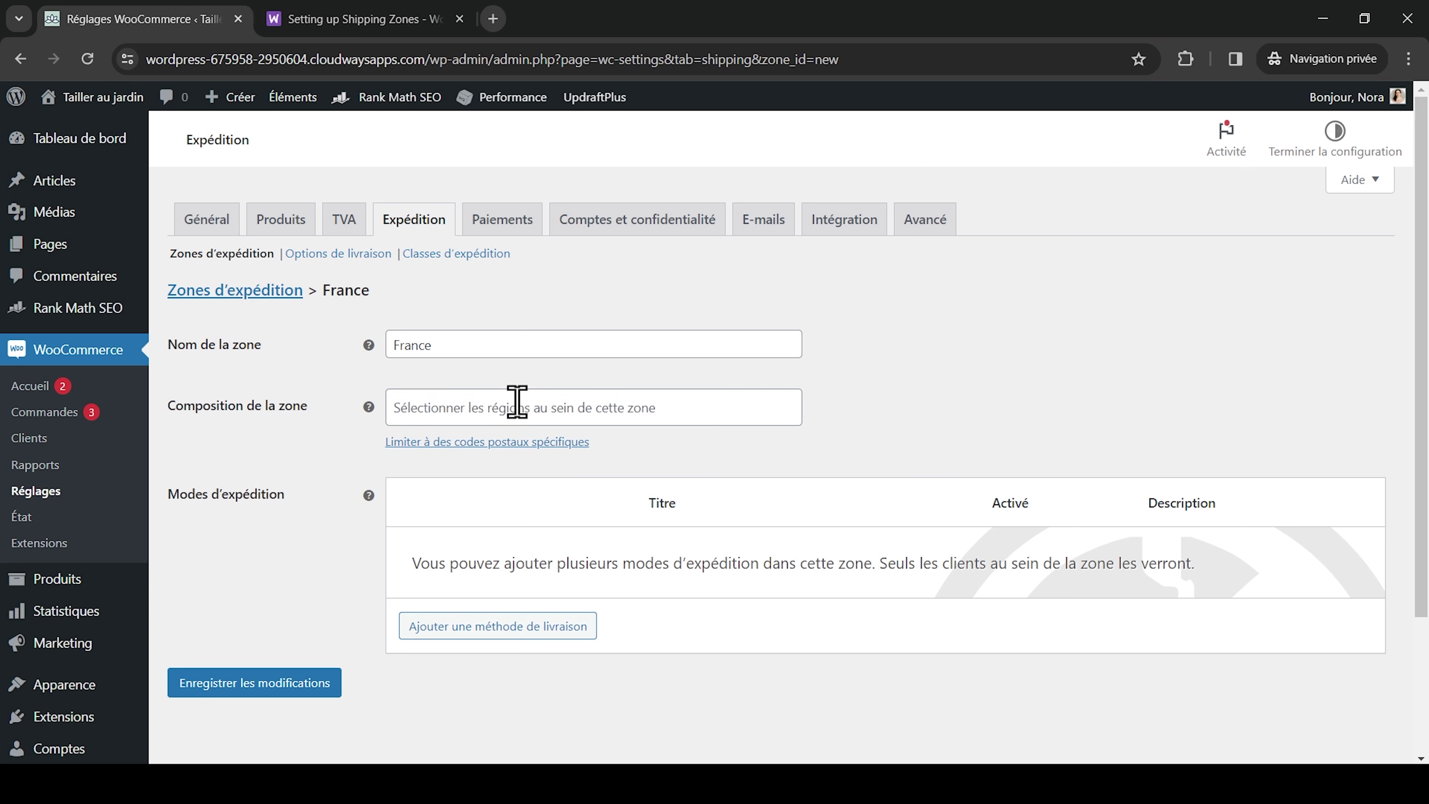
left_click(479, 406)
type("France")
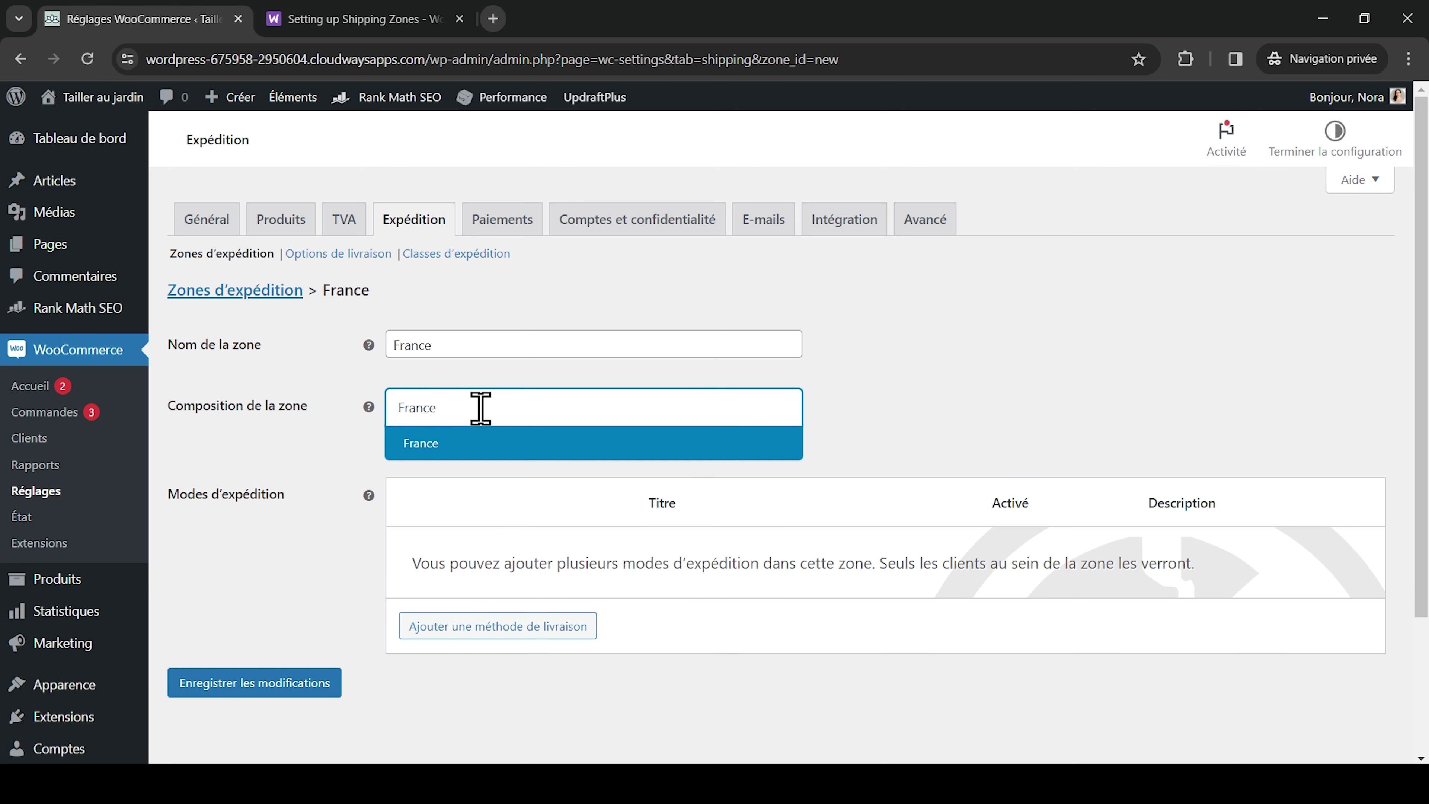
key("BackSpace")
key("BackSpace")
key("BackSpace")
key("BackSpace")
key("BackSpace")
key("BackSpace")
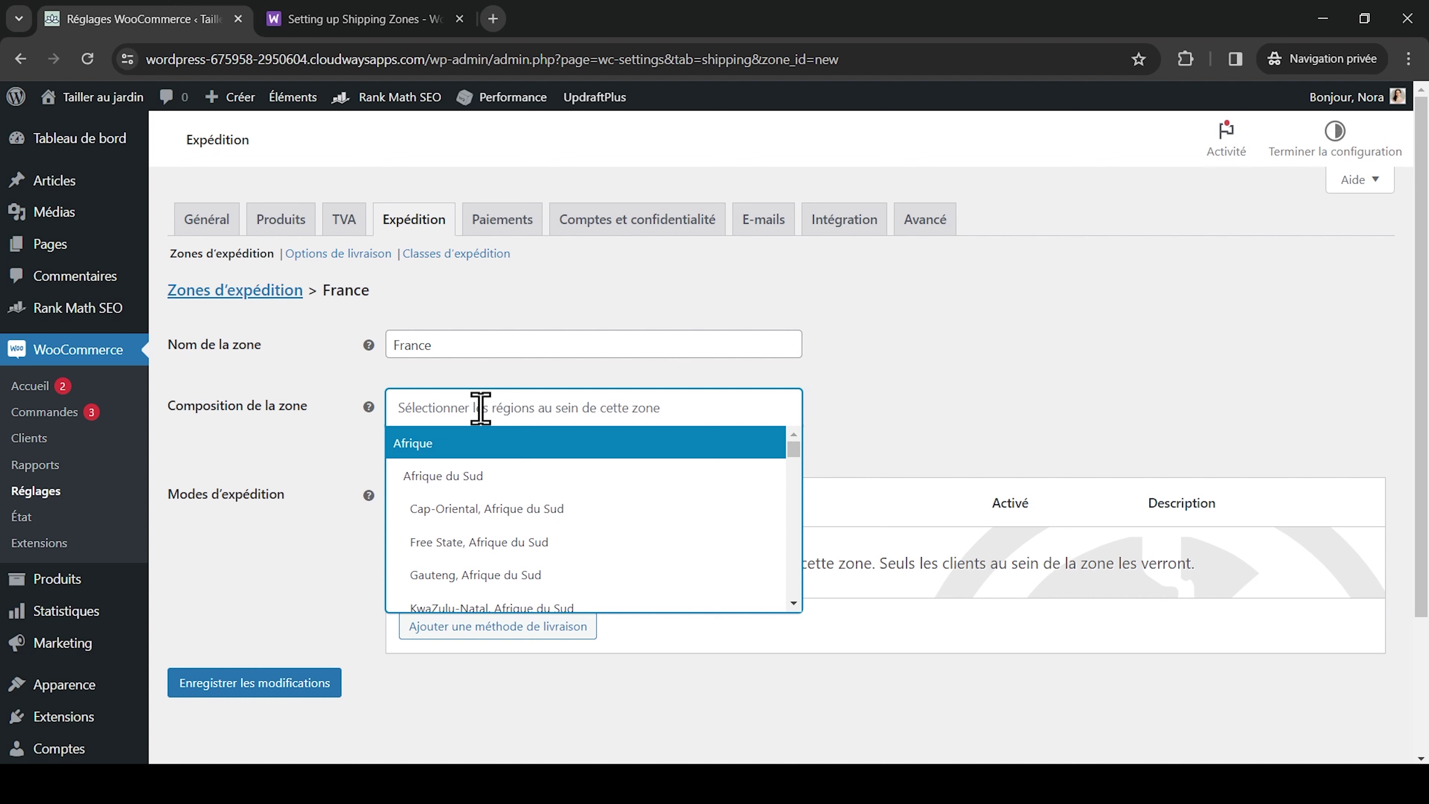
left_click(347, 459)
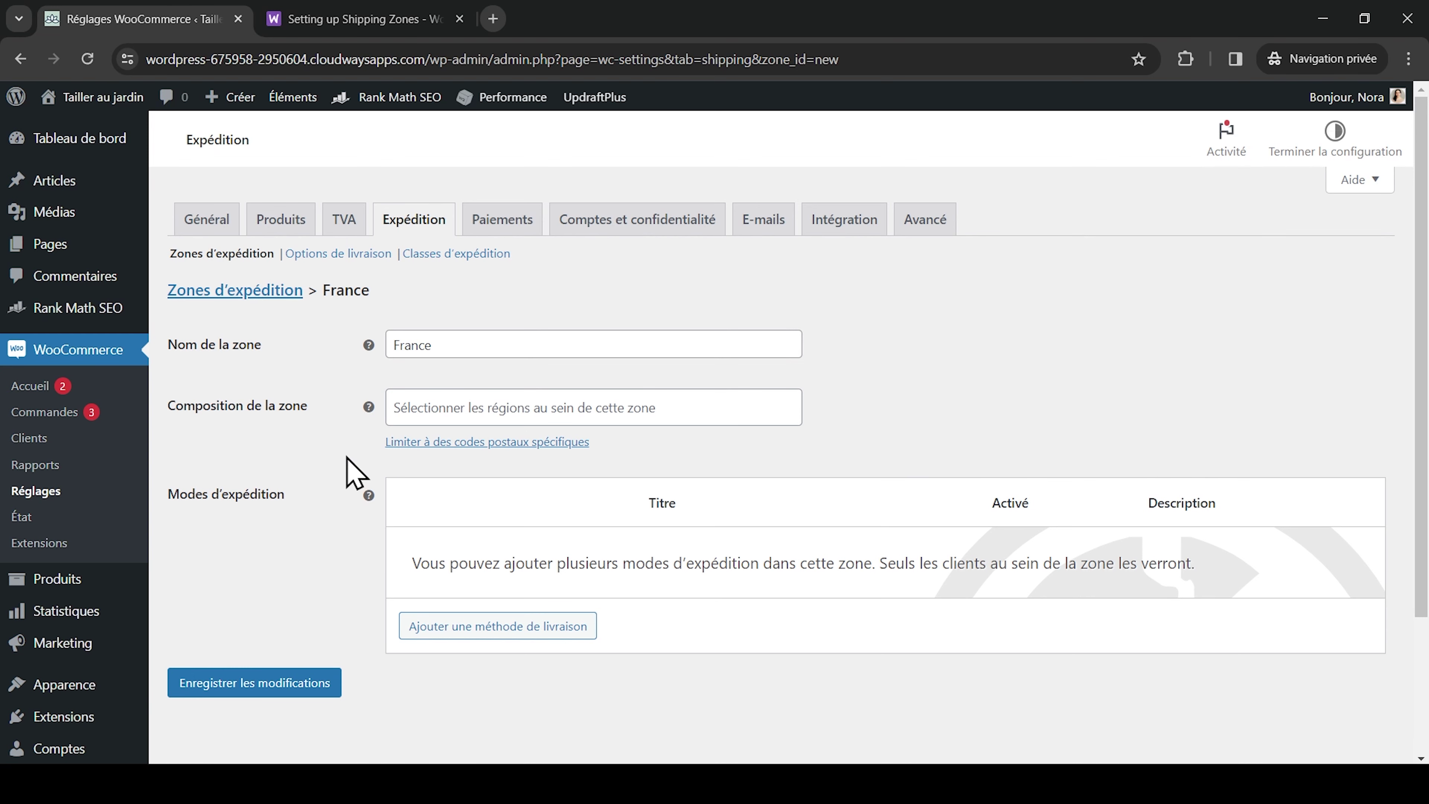
Step: Reveal the zone's postcode restriction field, leave it empty and add France as the zone's region
left_click(475, 442)
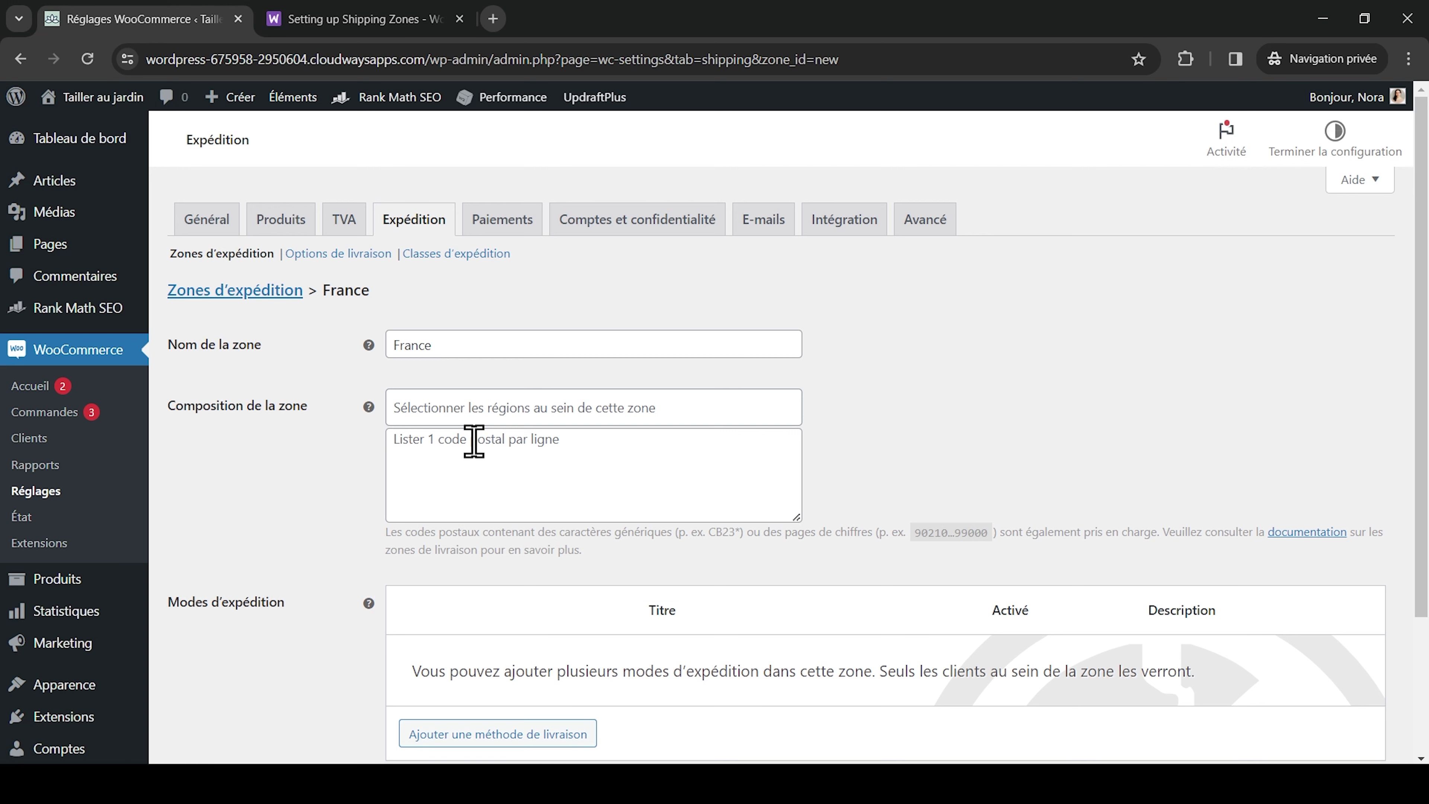
left_click(498, 450)
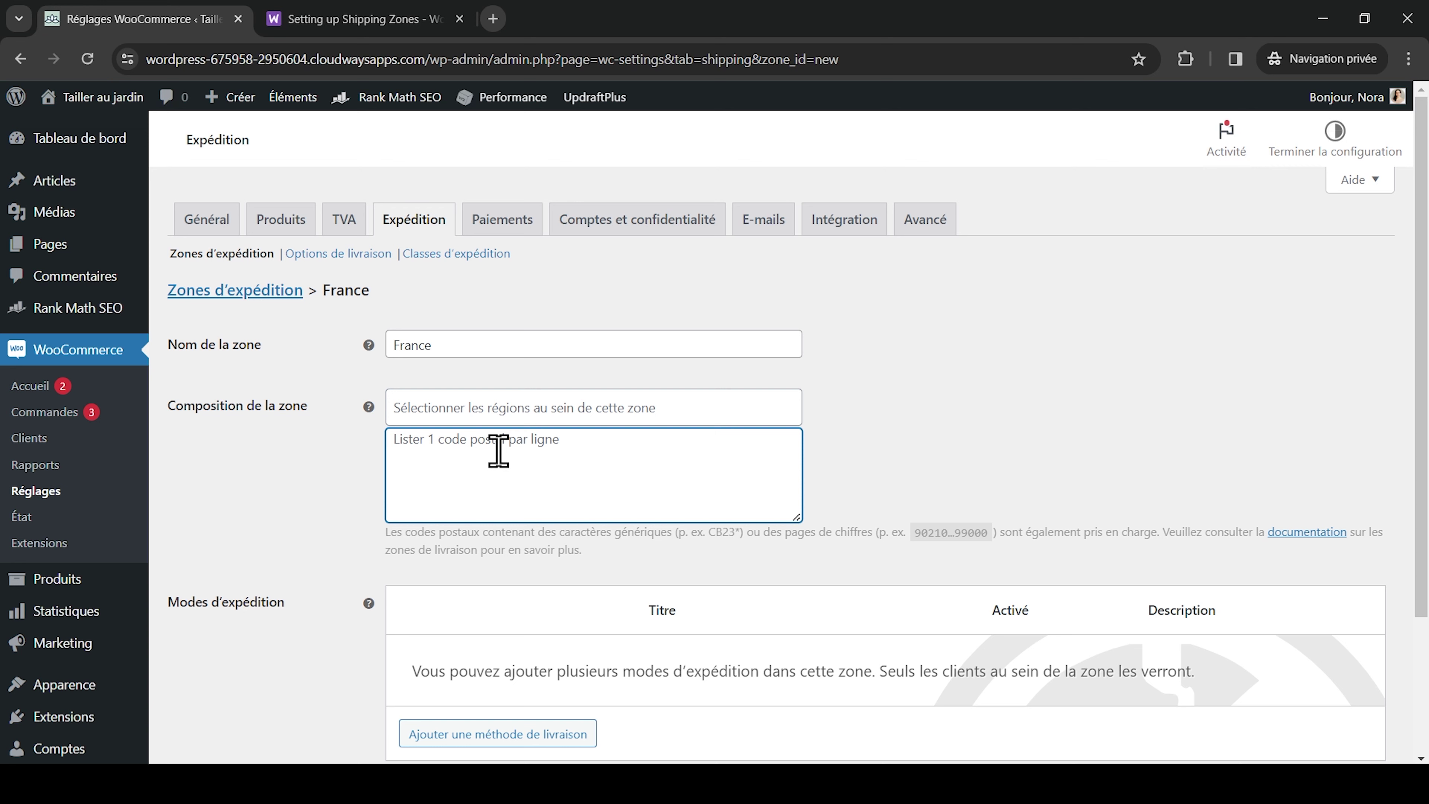
left_click(504, 406)
type("France")
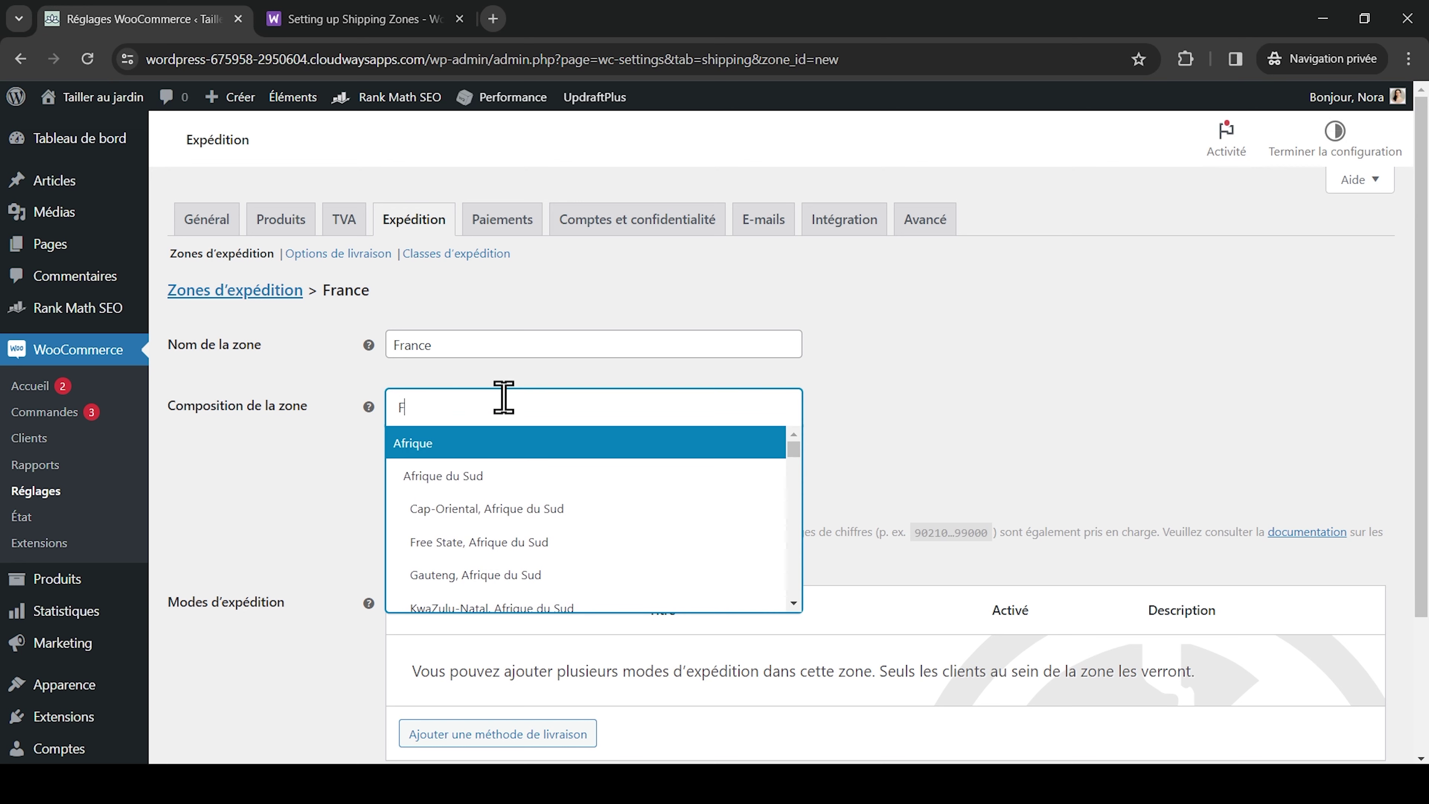
key("Return")
Step: Review the available shipping method types and add the Forfait method to the France zone
scroll(337, 459, "down", 3)
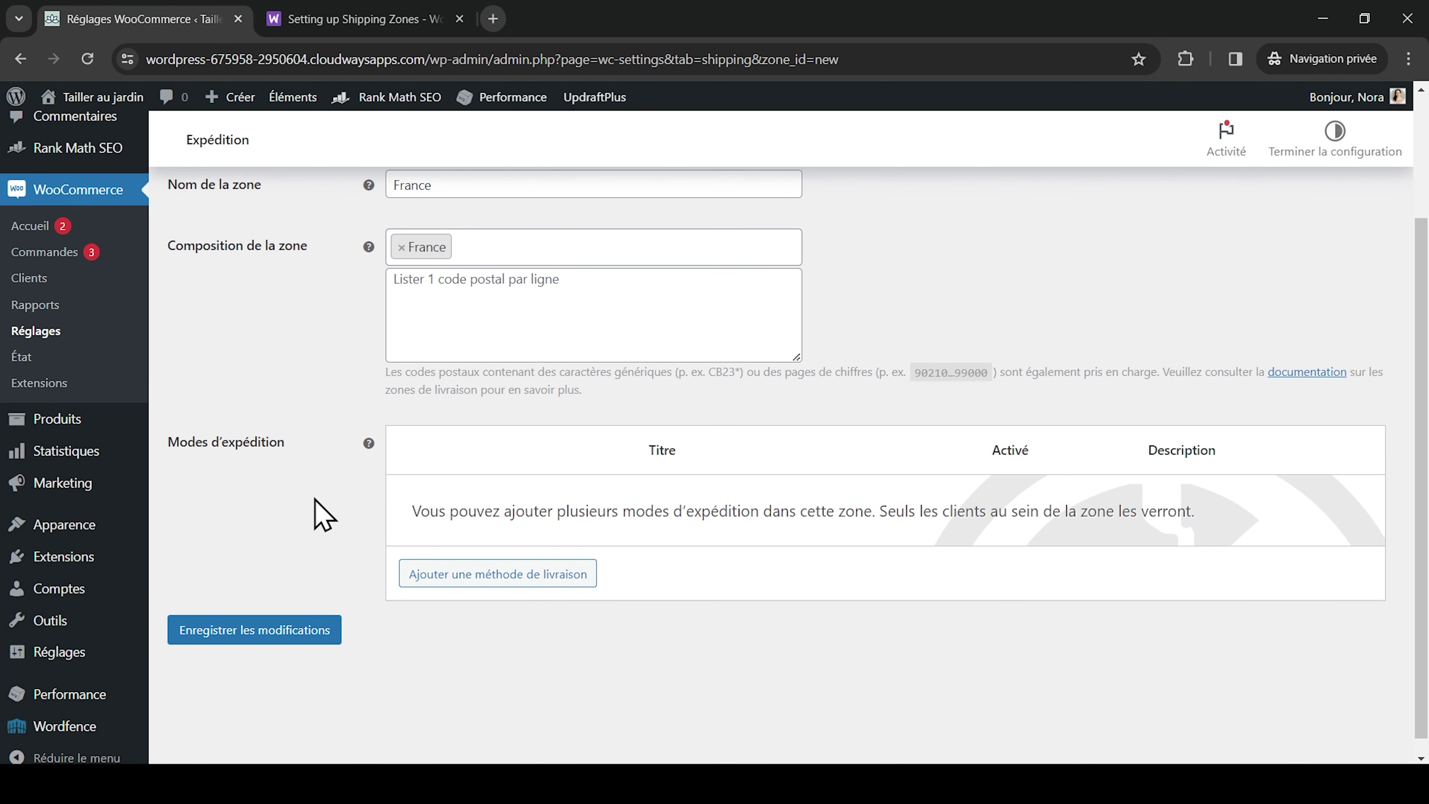
left_click(487, 581)
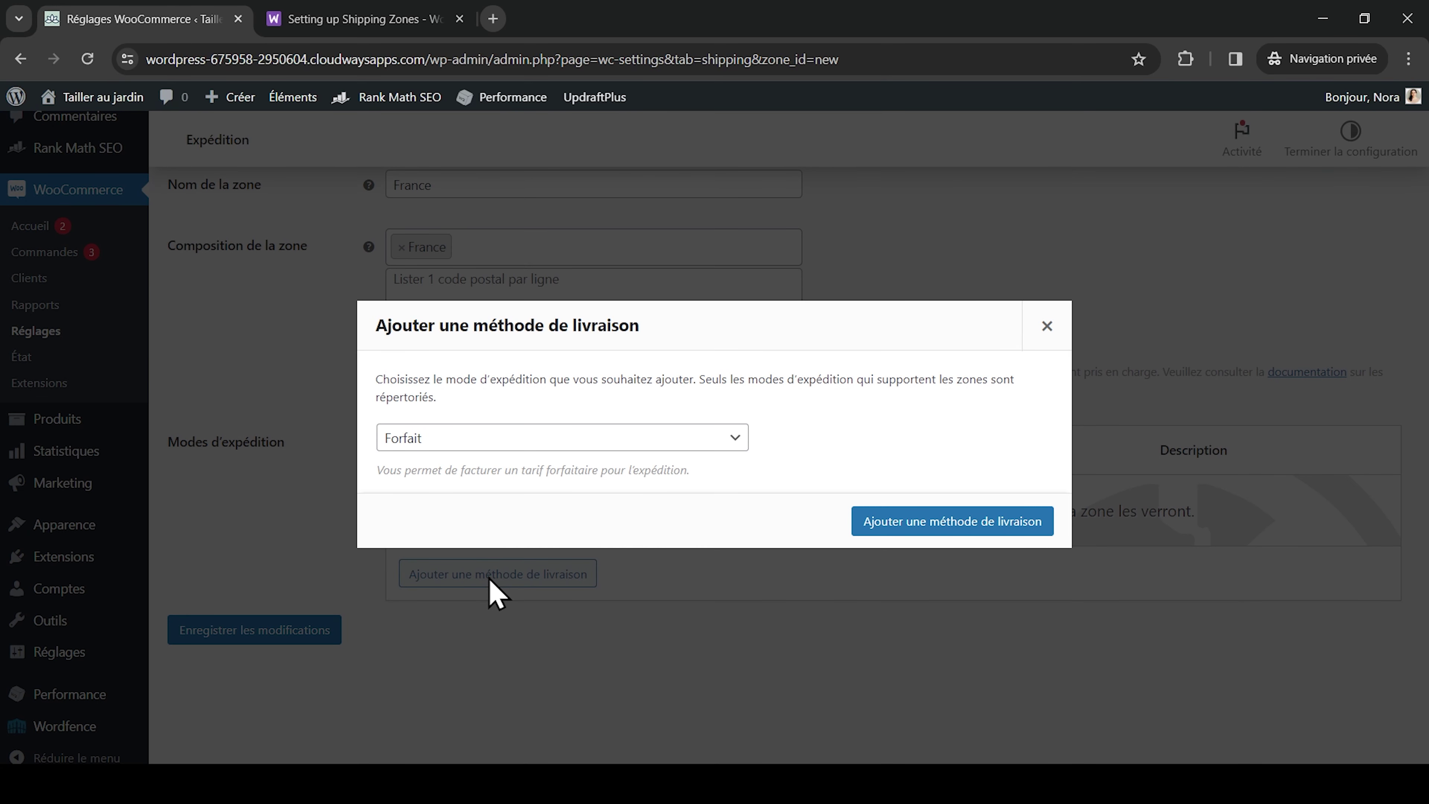
left_click(515, 445)
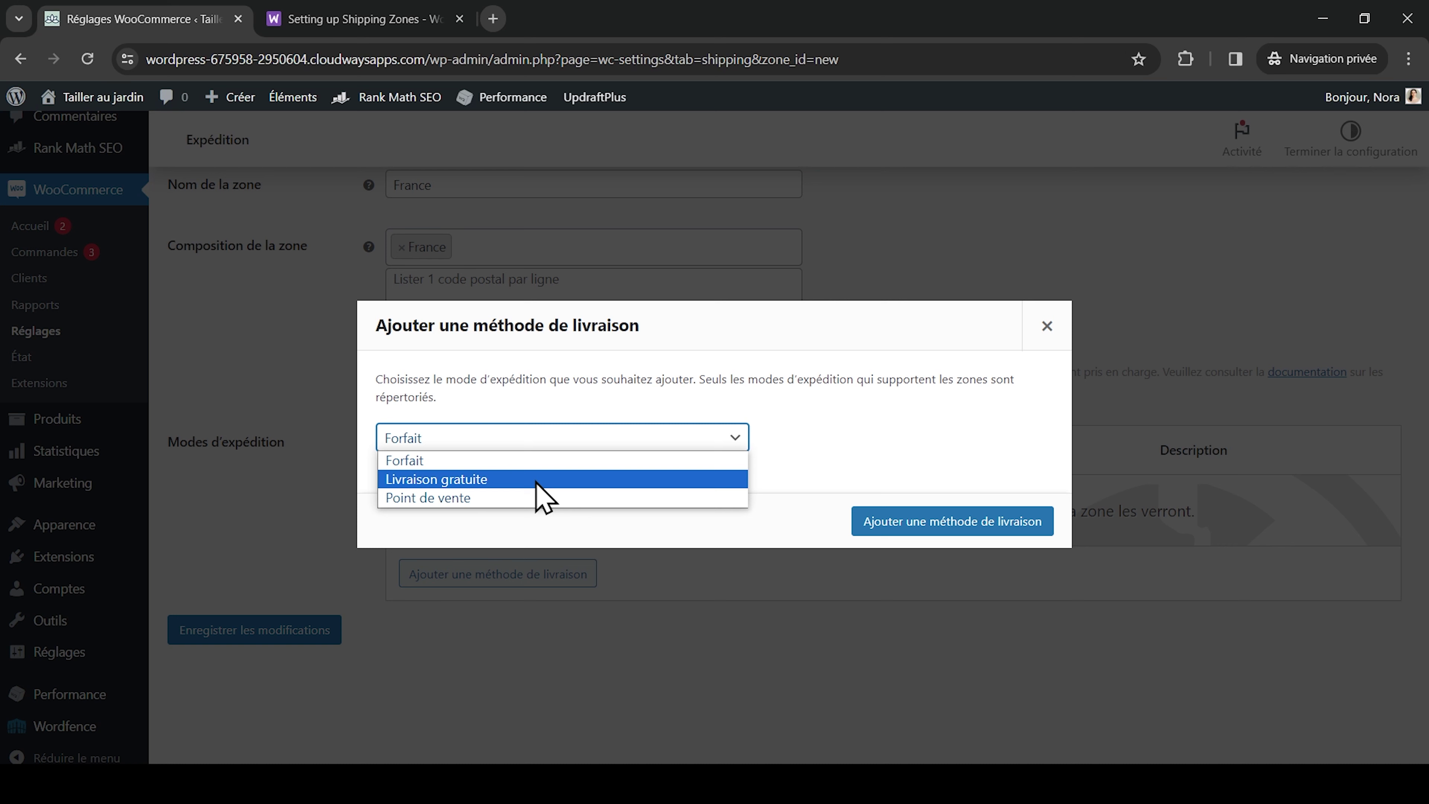
left_click(790, 453)
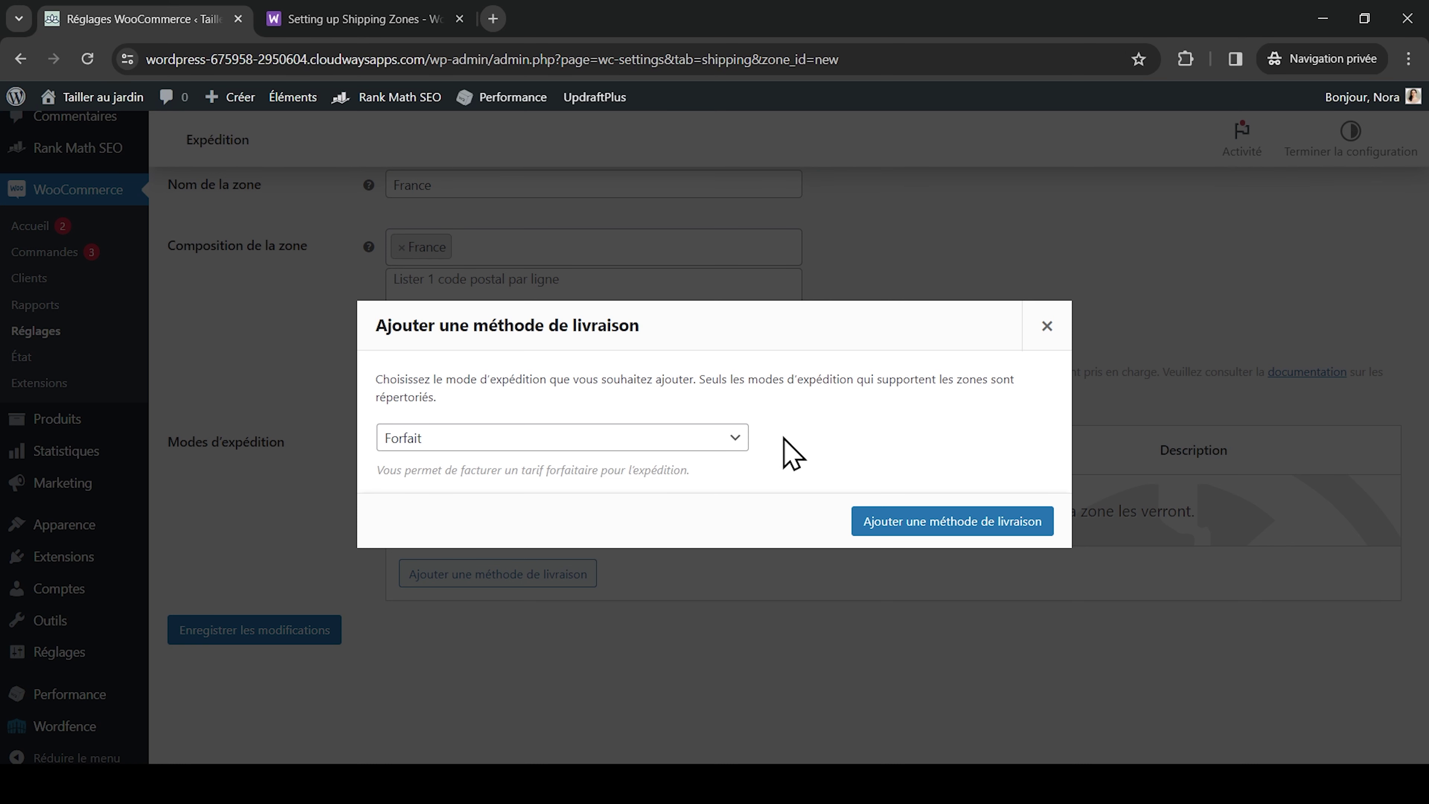
left_click(919, 522)
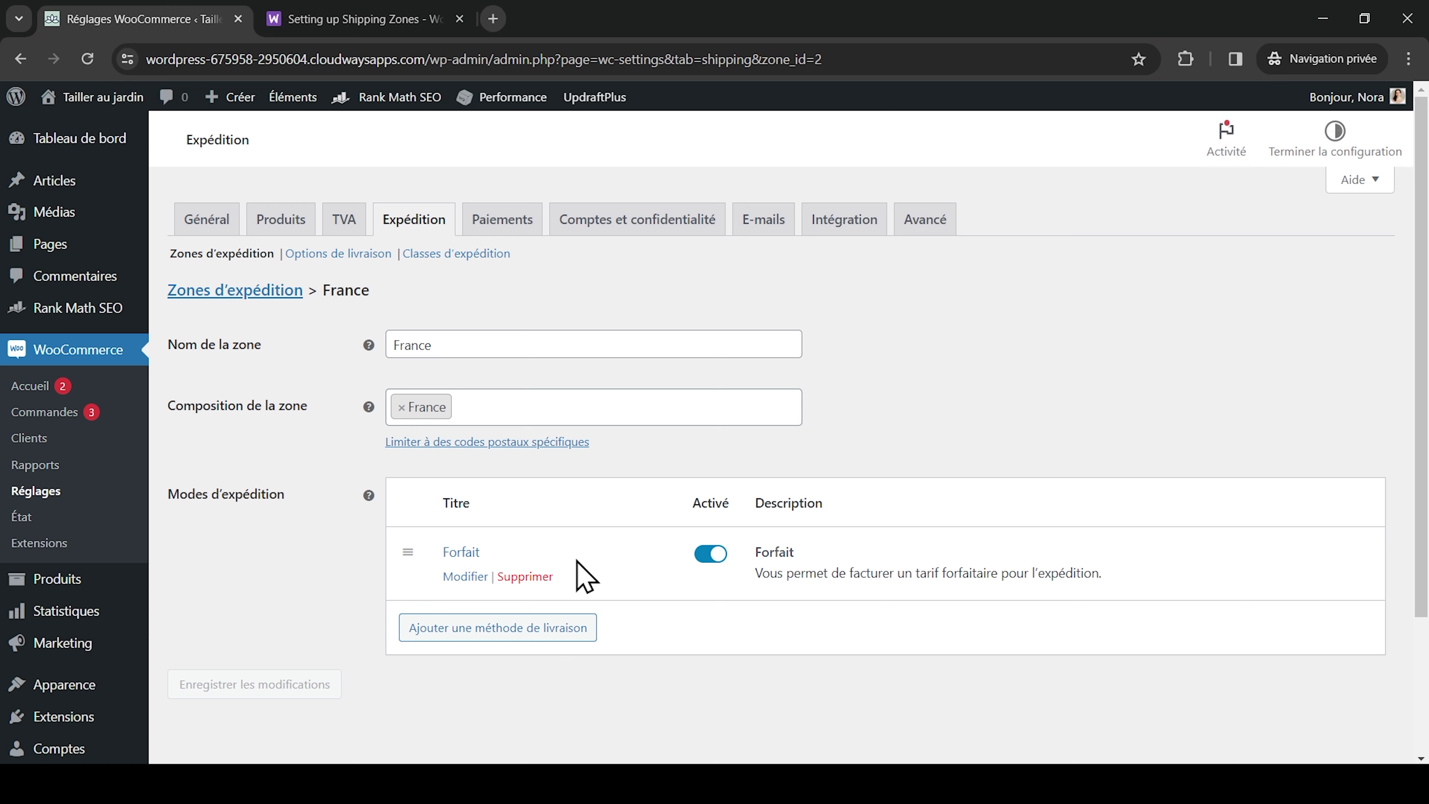
Step: Start a new shipping zone named International and add Afrique, Asie, Europe, Amérique du Nord, Océanie and Amérique du Sud as its regions
left_click(235, 289)
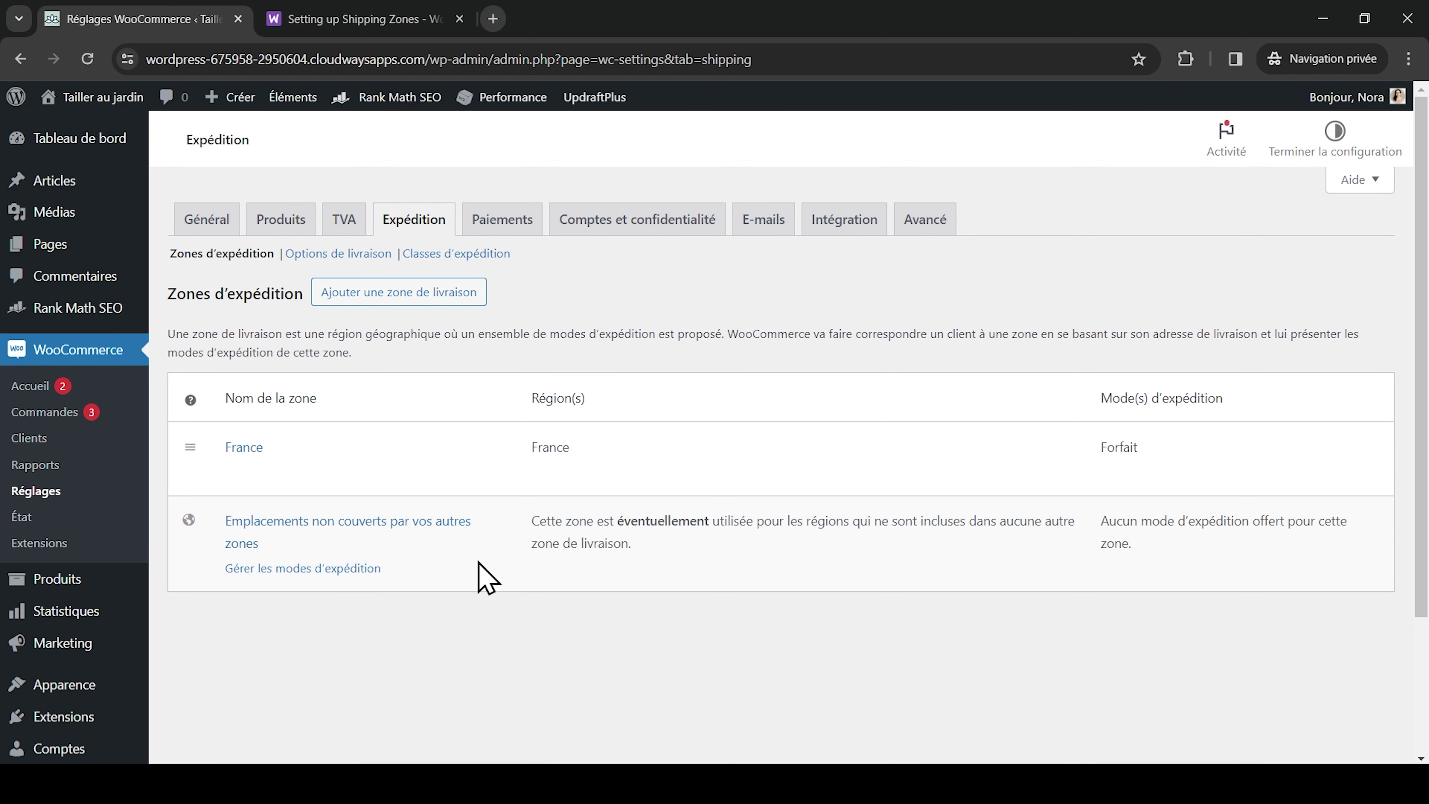
left_click(457, 298)
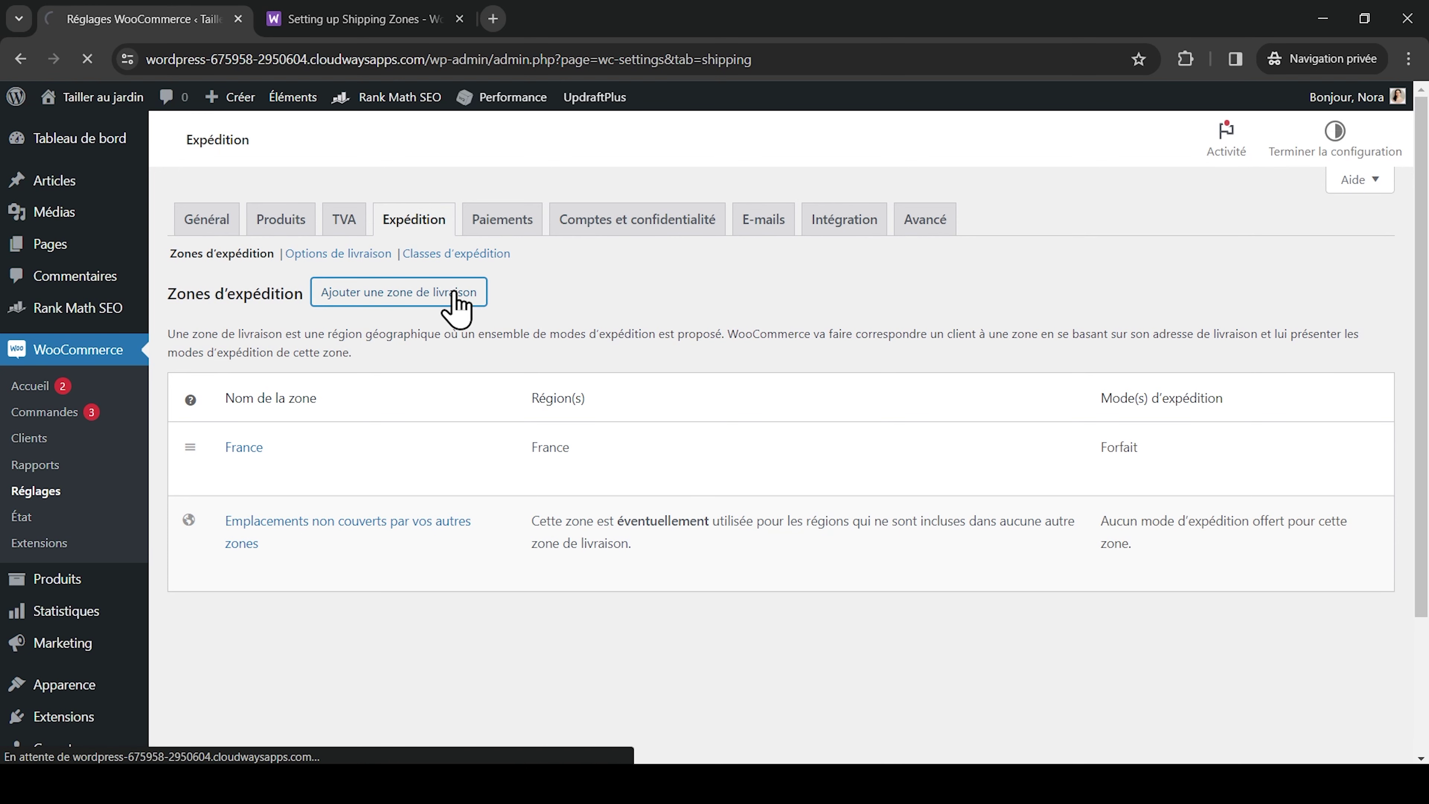
type("Inte")
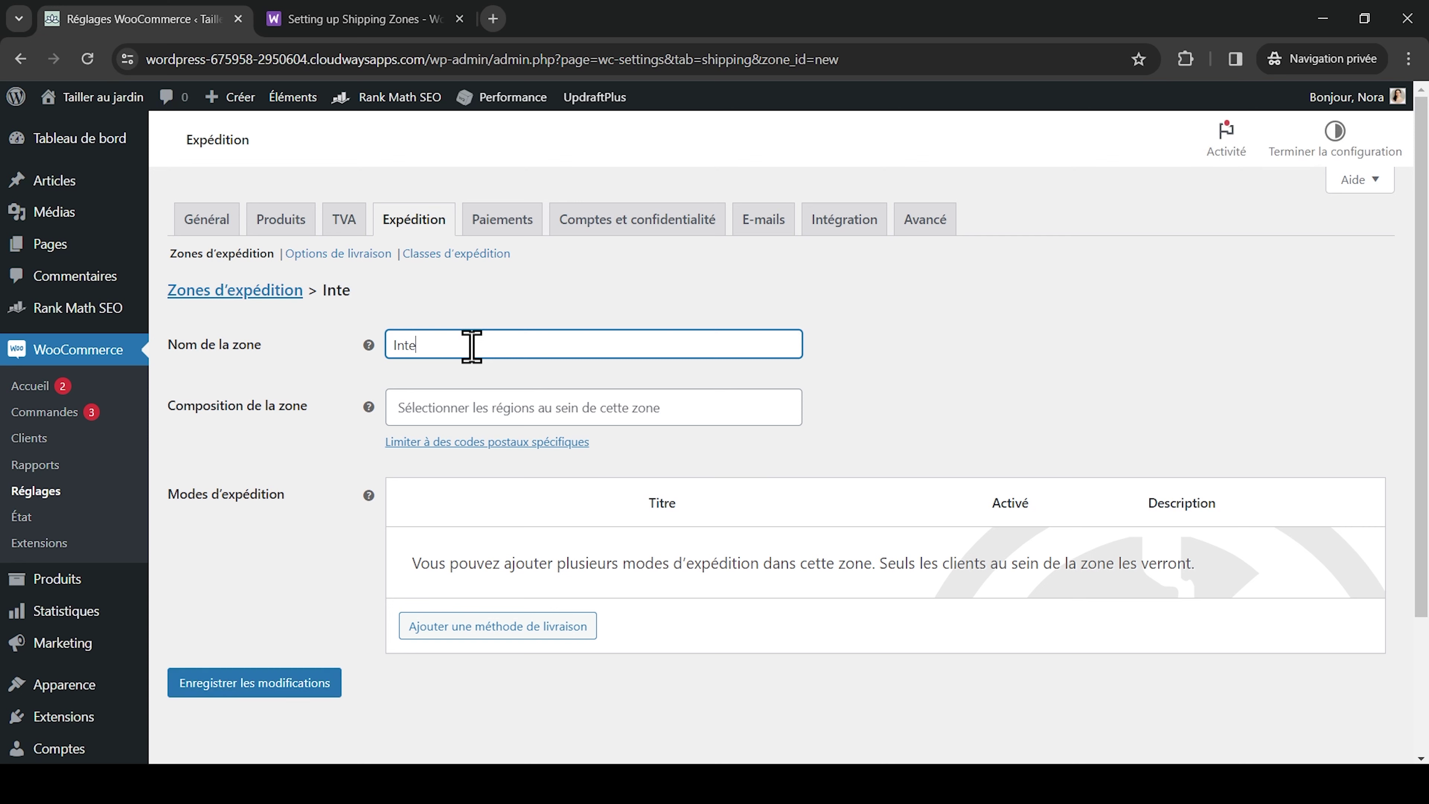
type("rnational")
left_click(472, 392)
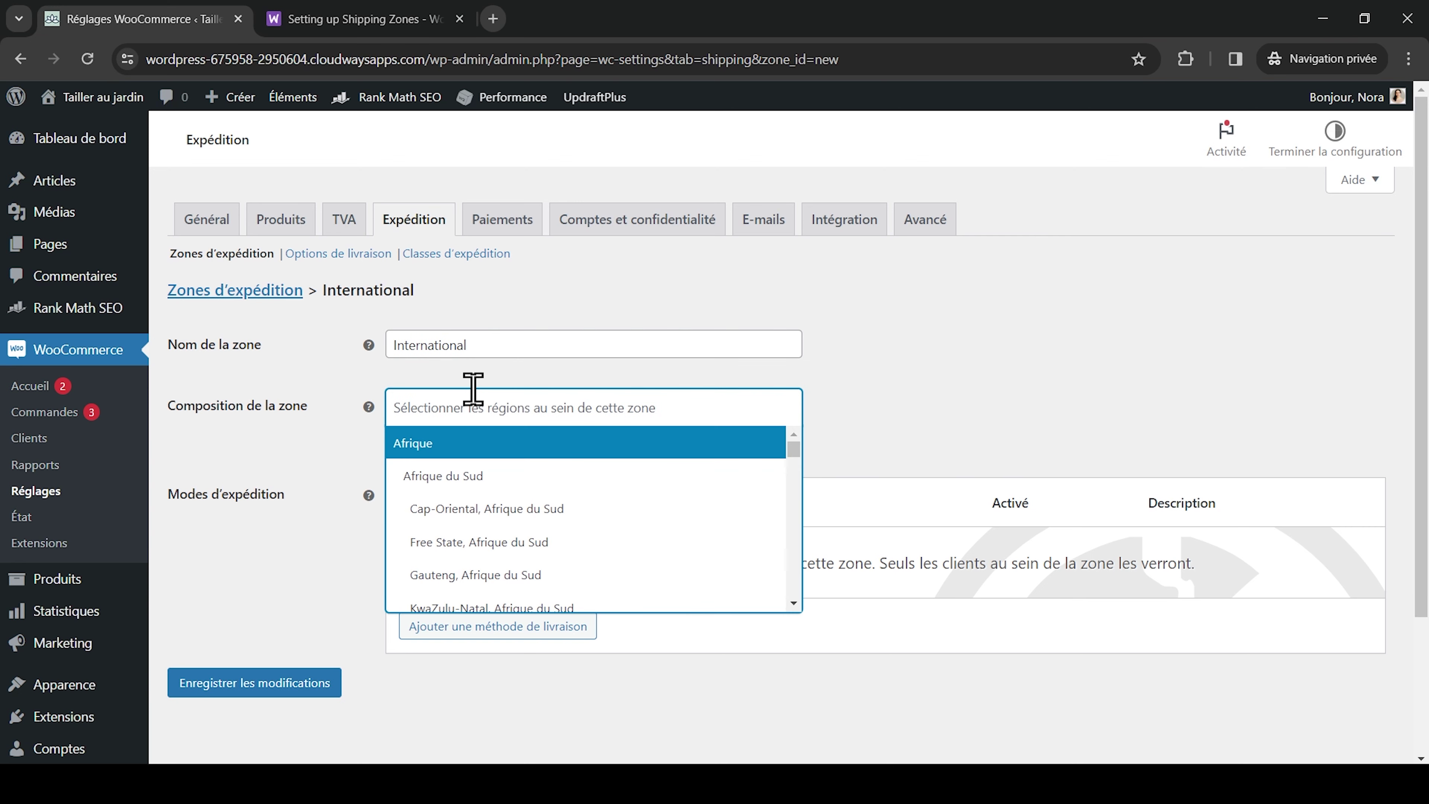
left_click(471, 448)
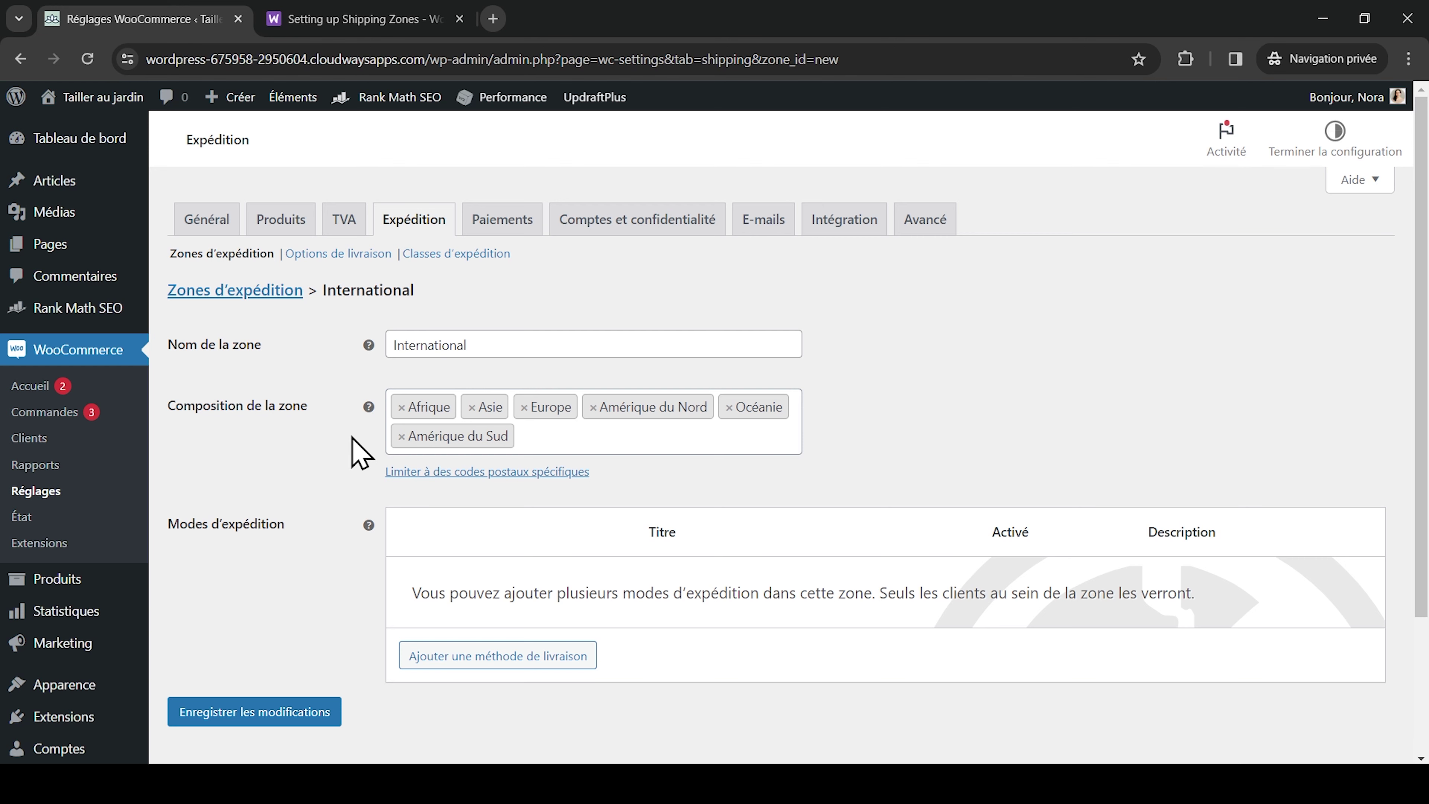
Step: Add the Forfait delivery method to the International zone and save the zone
left_click(453, 656)
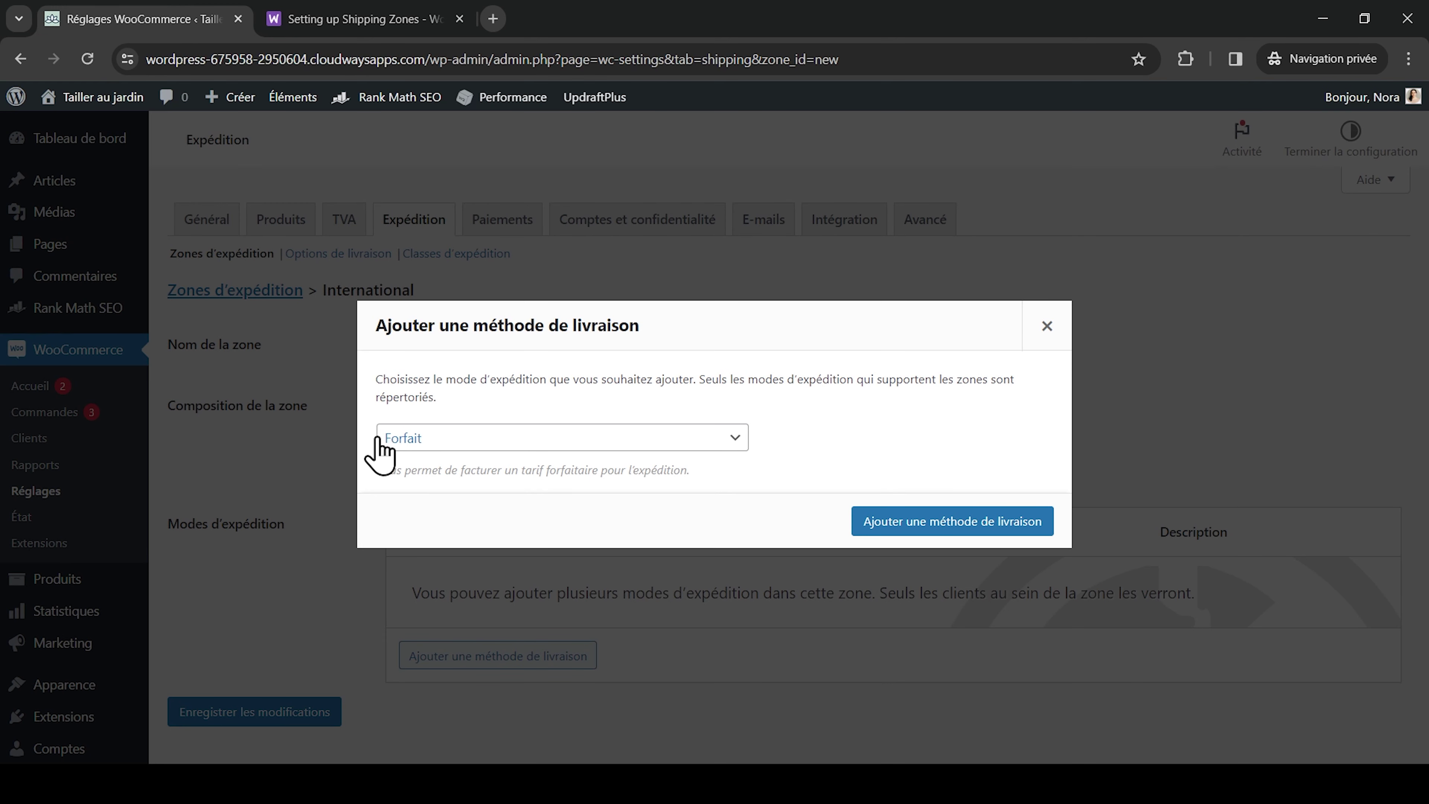
left_click(877, 521)
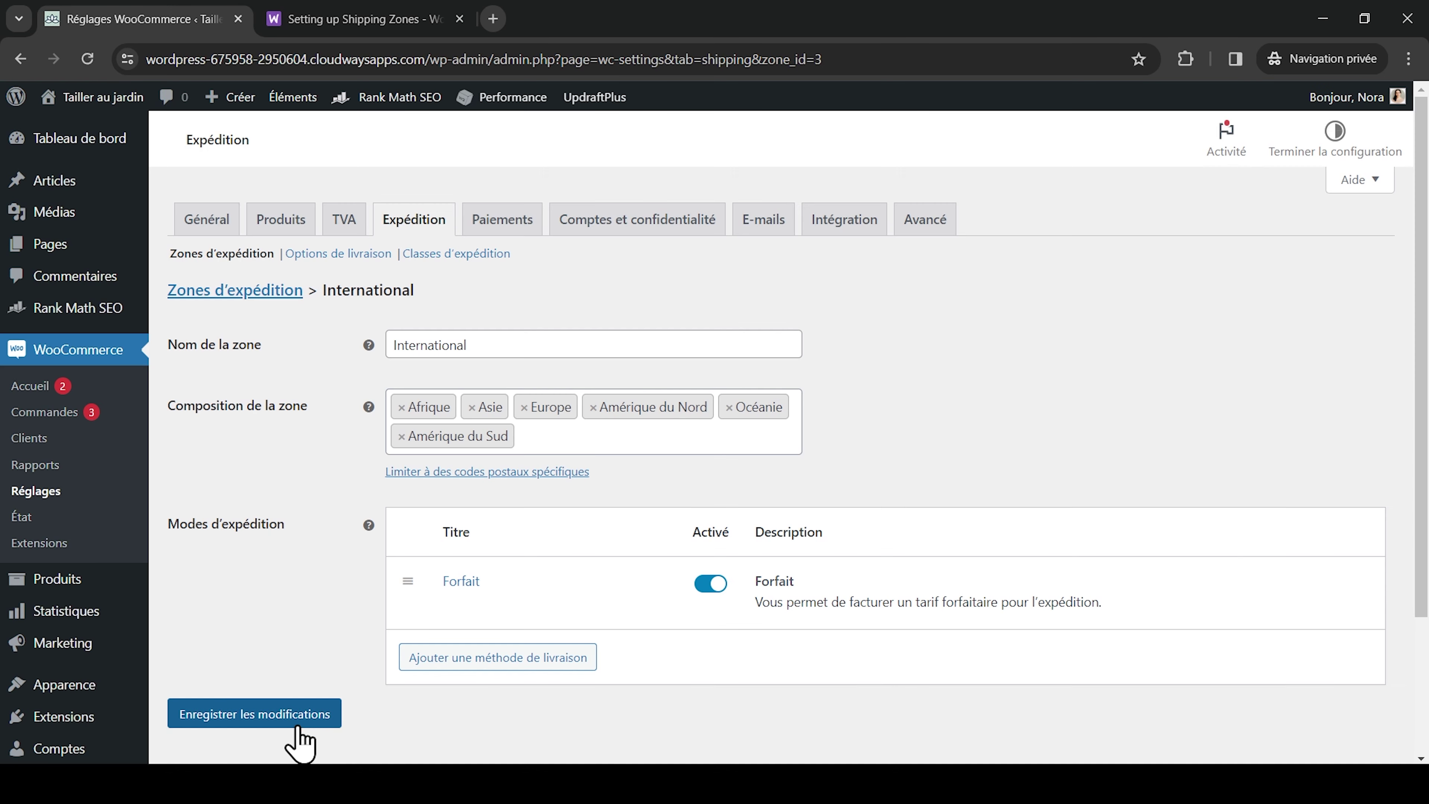
left_click(284, 720)
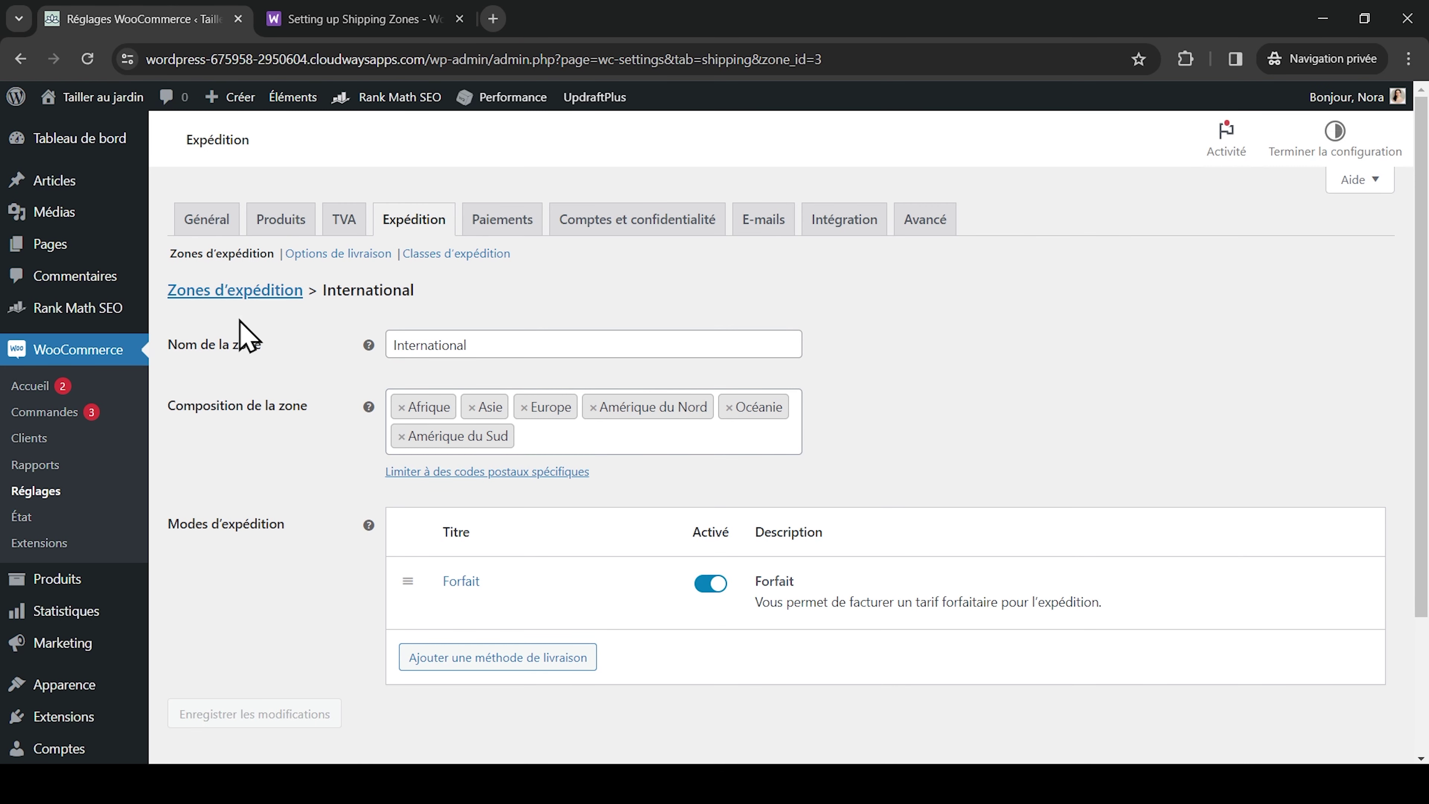
Step: Return to the shipping zones list and review the settings under Options de livraison
left_click(224, 291)
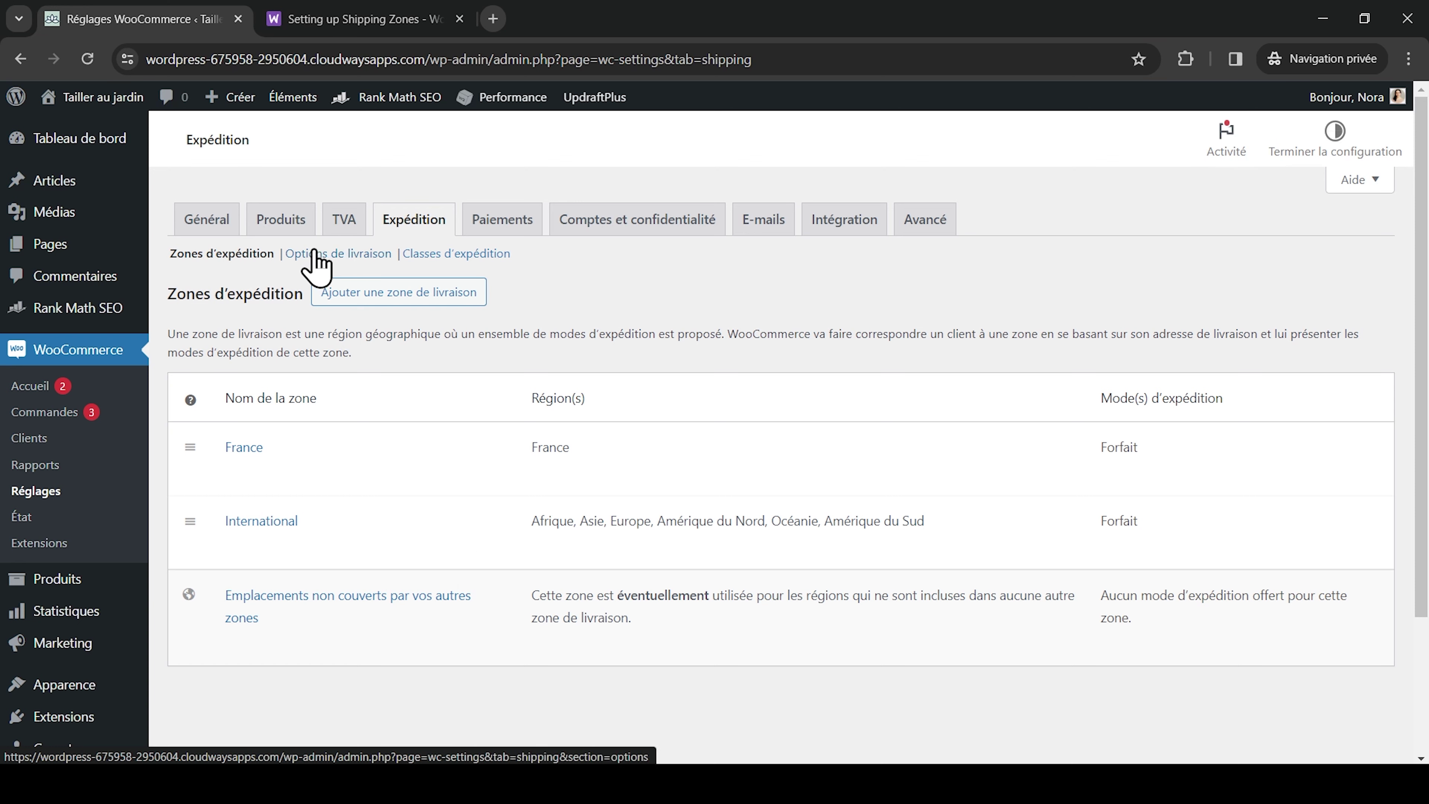
left_click(347, 254)
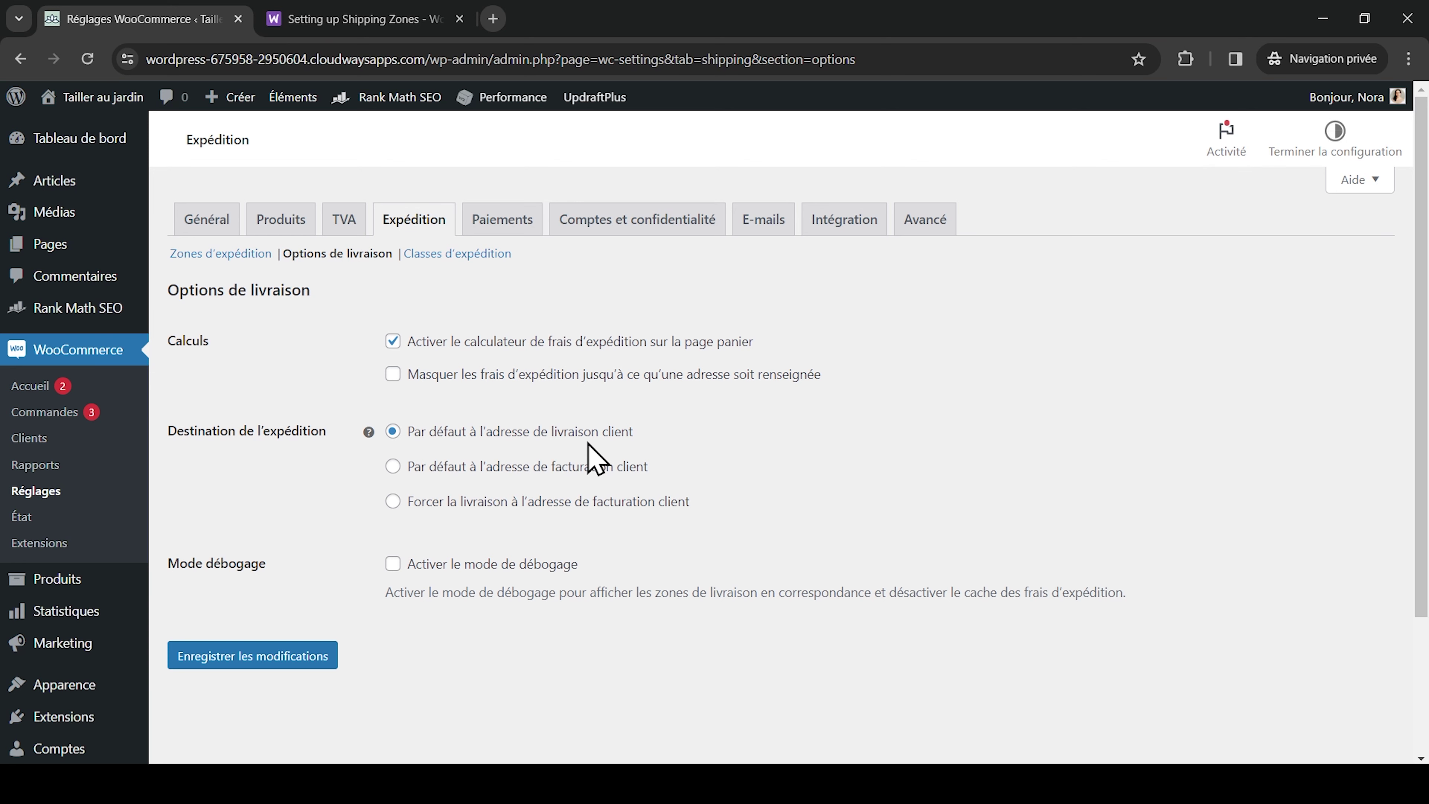
Step: Create and save a shipping class named "Produits volumineux" with the description "Expédition des produits volumineux"
left_click(450, 255)
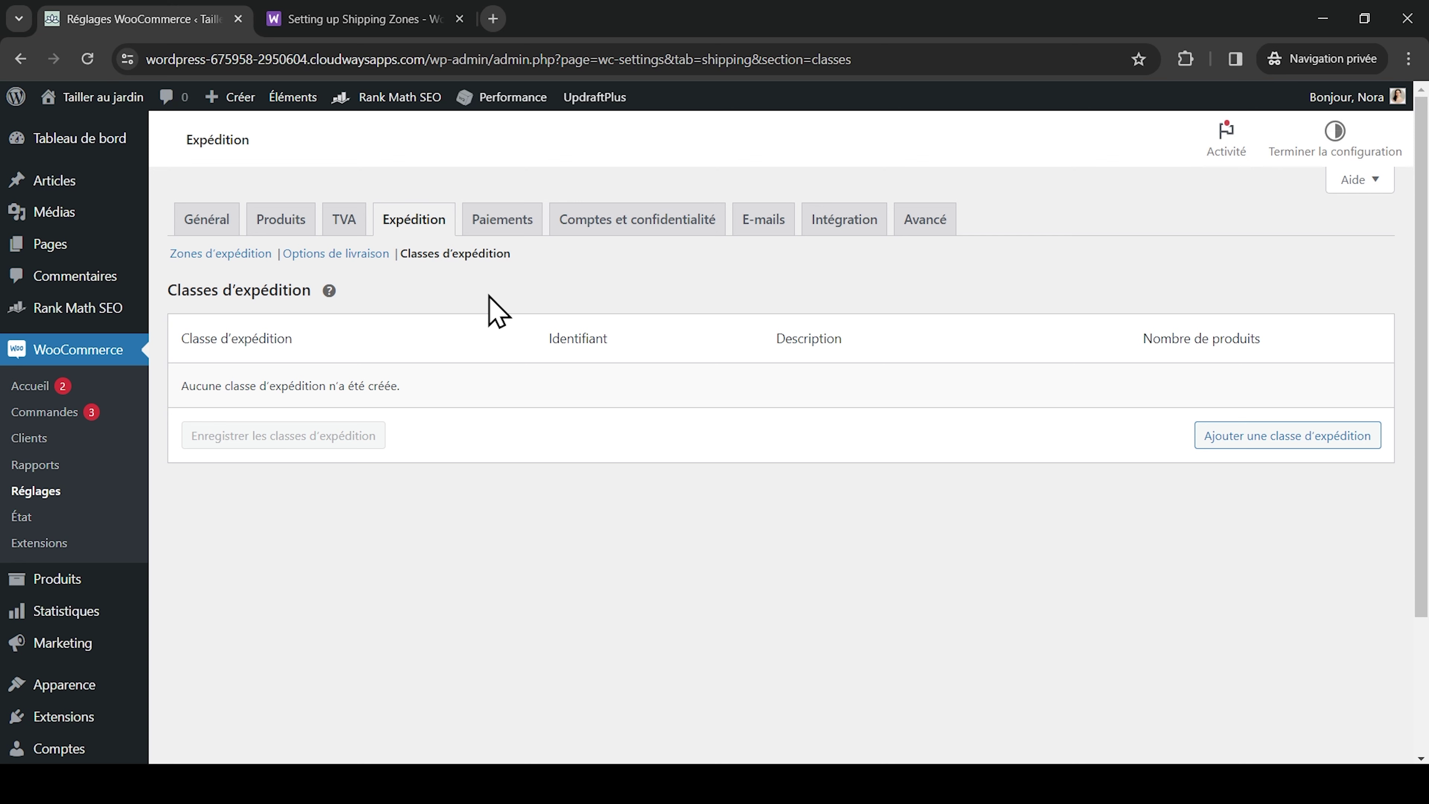
left_click(1273, 436)
left_click(447, 385)
type("Produits volumineux")
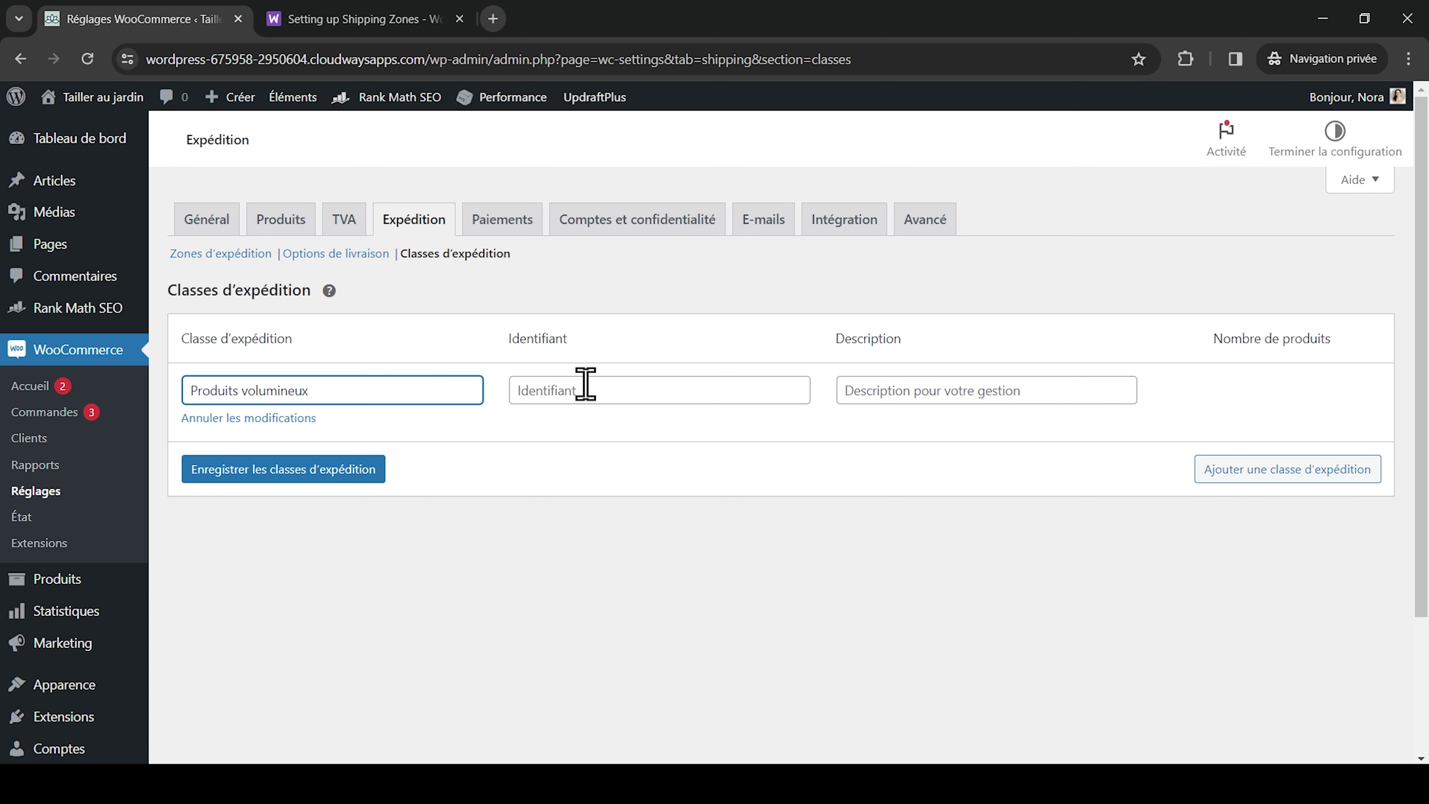
left_click(844, 394)
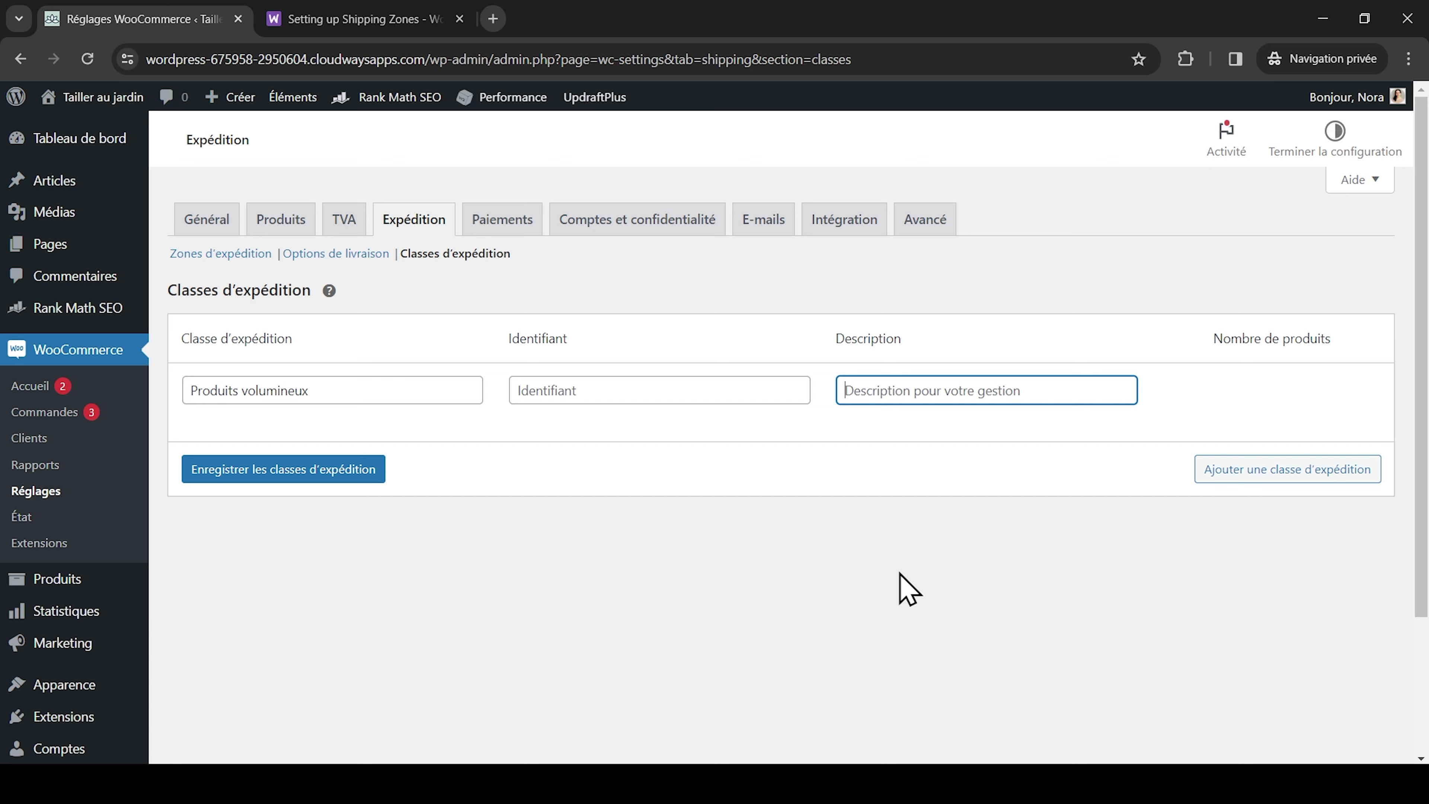
type("Expédition des produits volumineux")
left_click(305, 468)
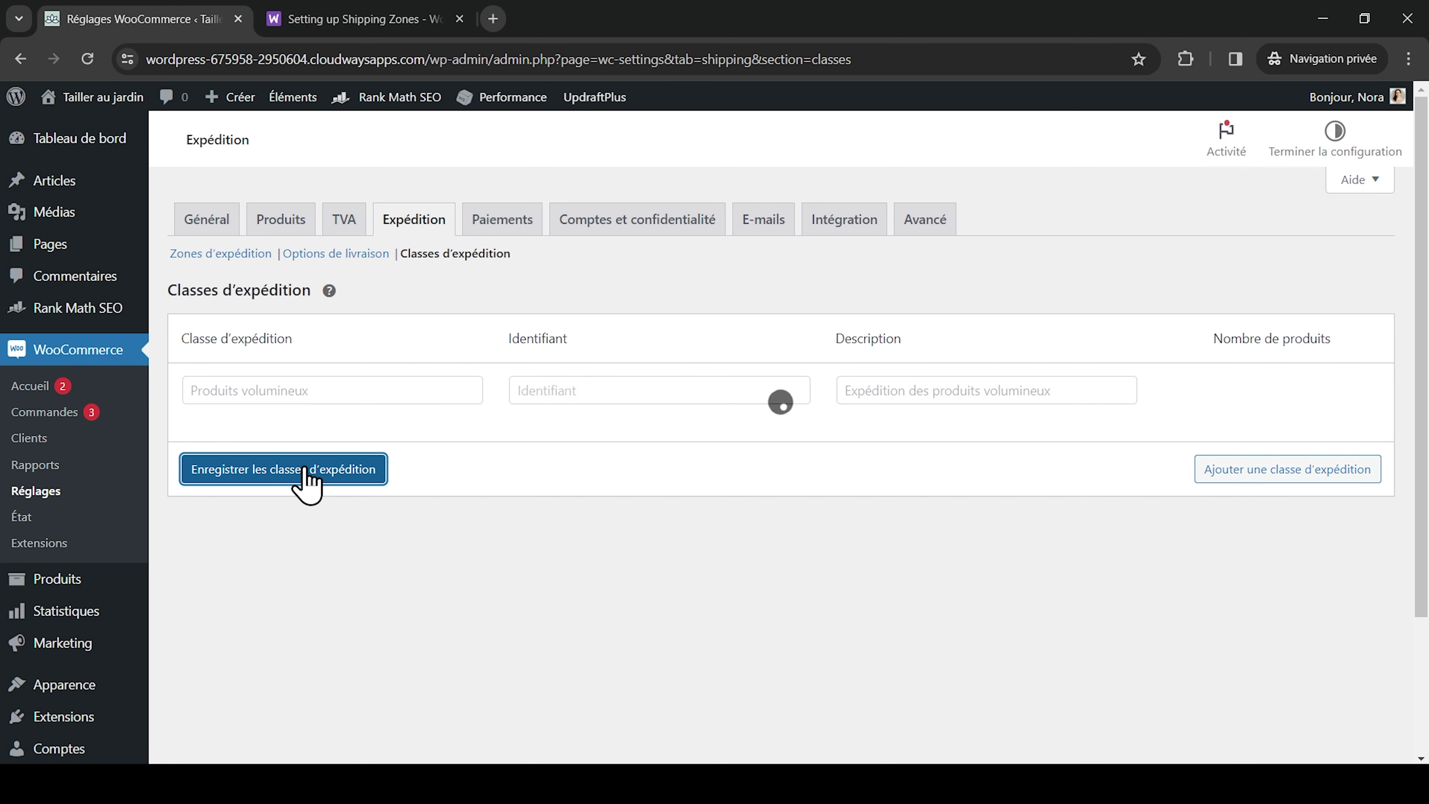
Step: Create and save a second shipping class named "Livraison gratuite" with the description "Livraison gratuite"
left_click(1240, 476)
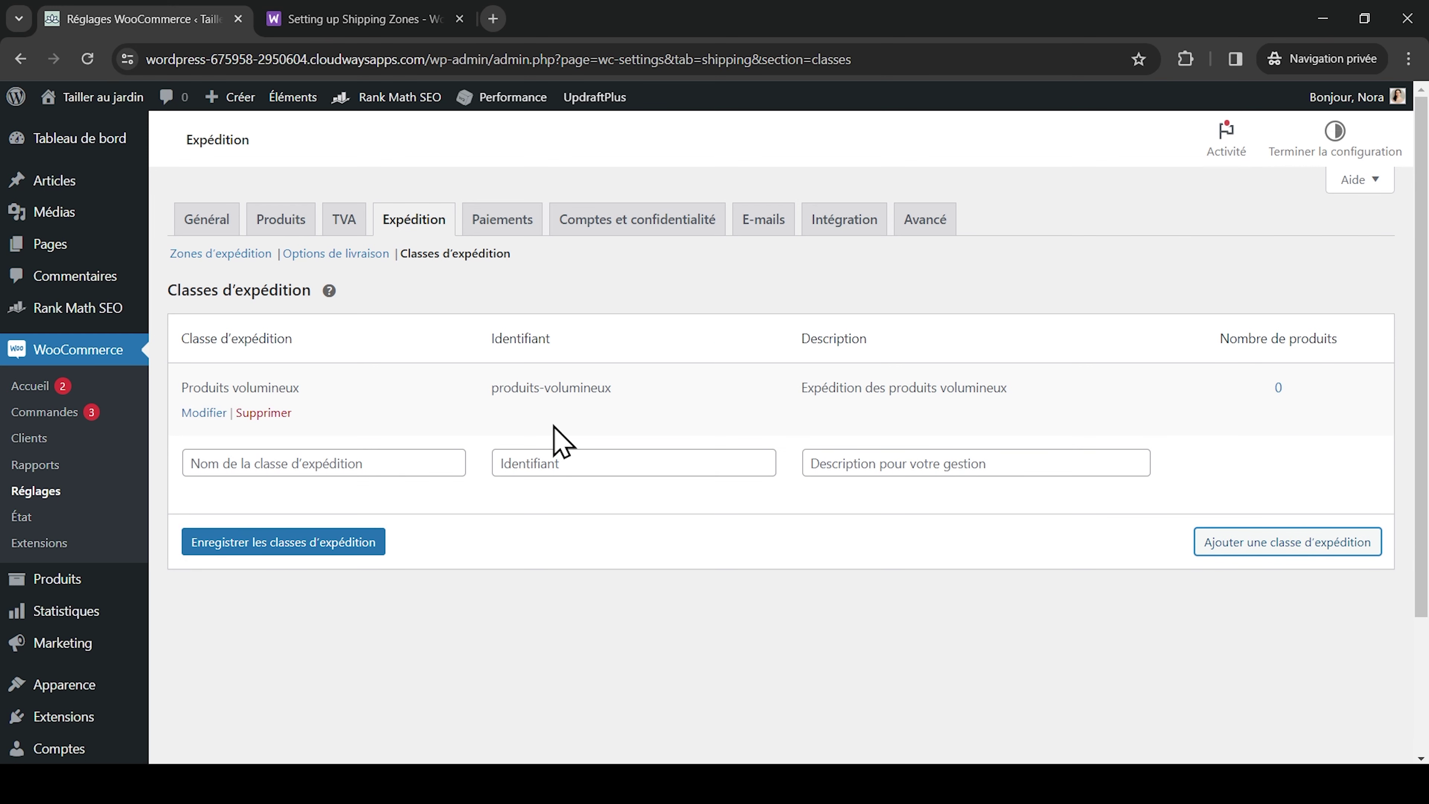
left_click(411, 455)
type("Livraison gratuite")
left_click(950, 463)
type("Livraison gratuite")
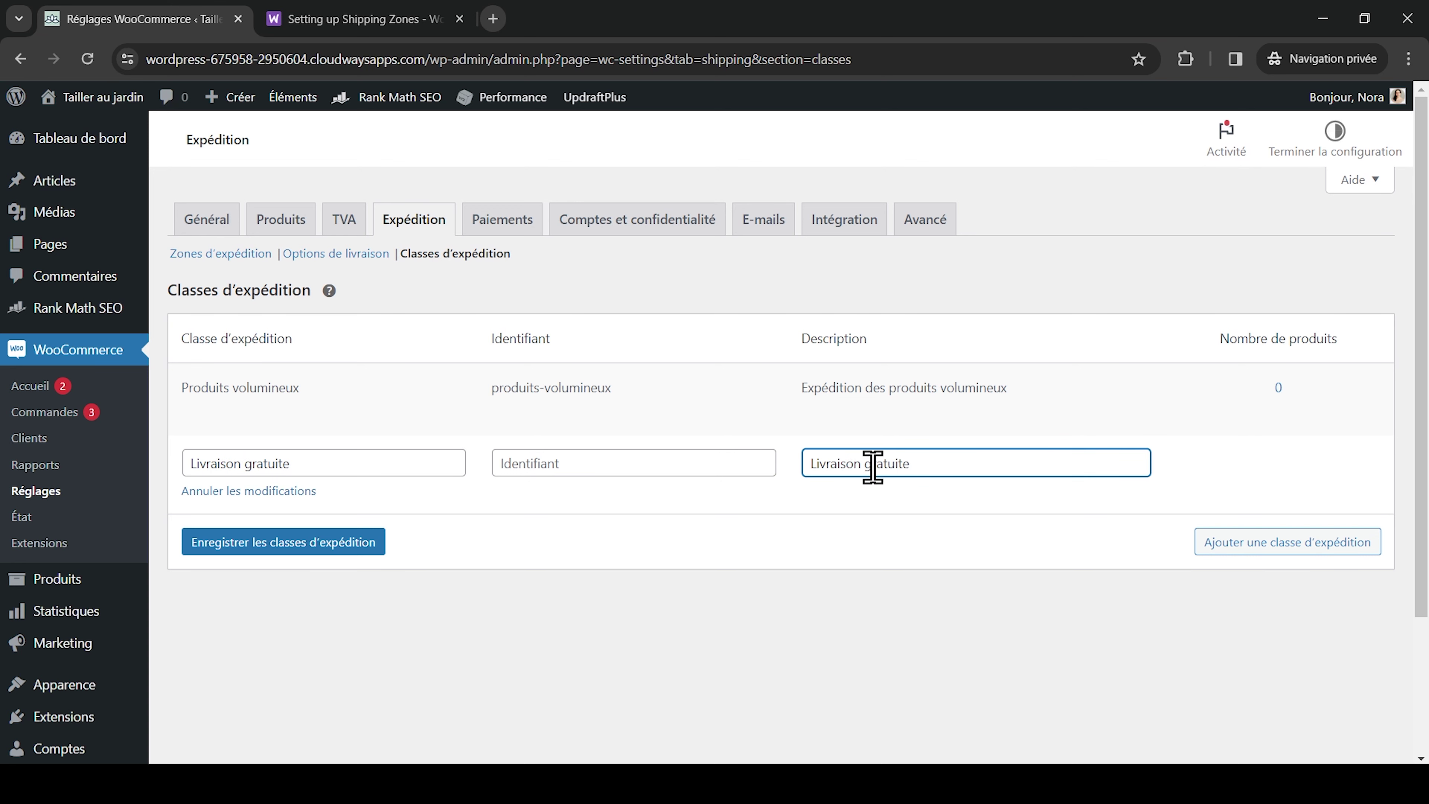
left_click(338, 543)
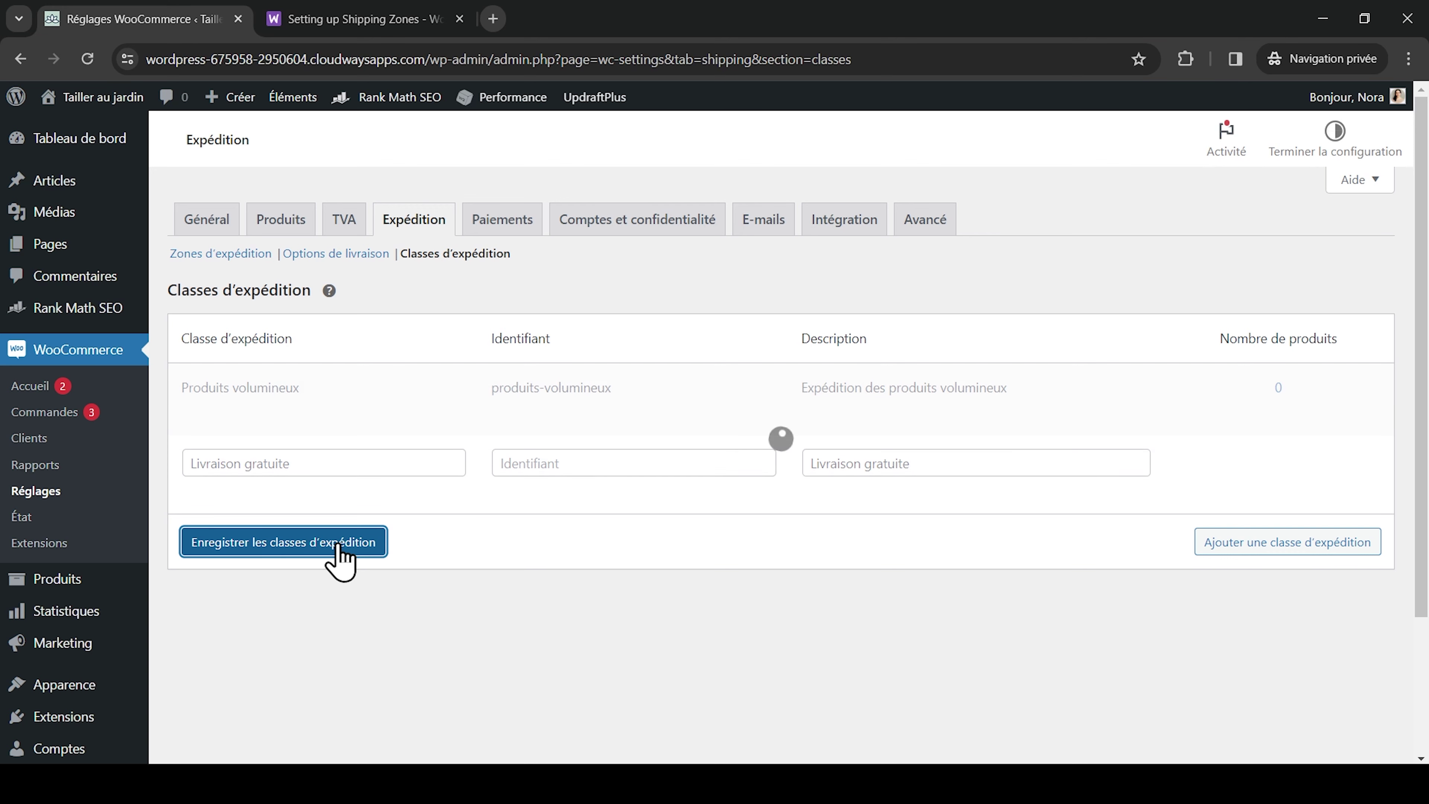
Step: Open the France zone for editing and switch its Forfait method off and back on
left_click(226, 256)
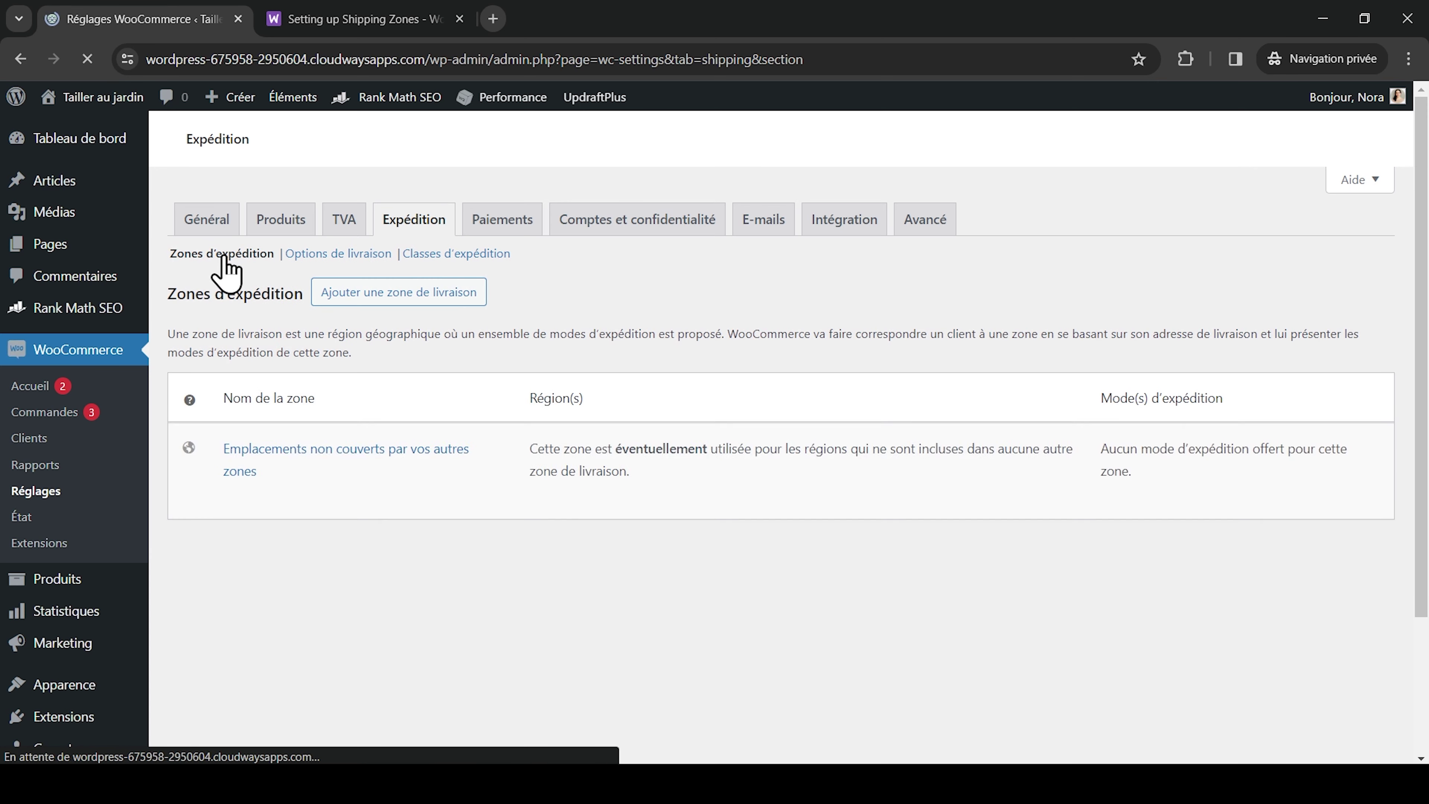
mouse_move(392, 456)
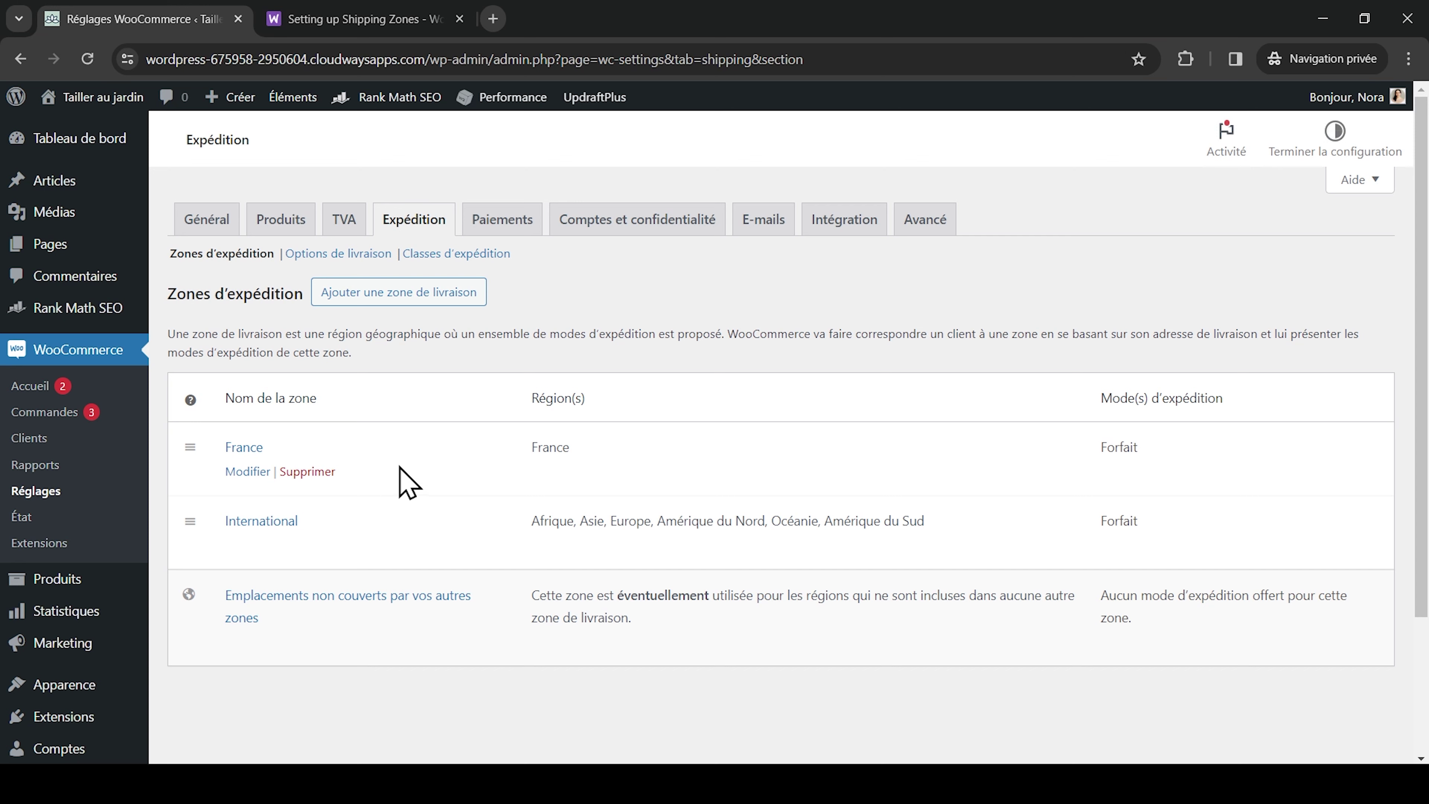
left_click(238, 470)
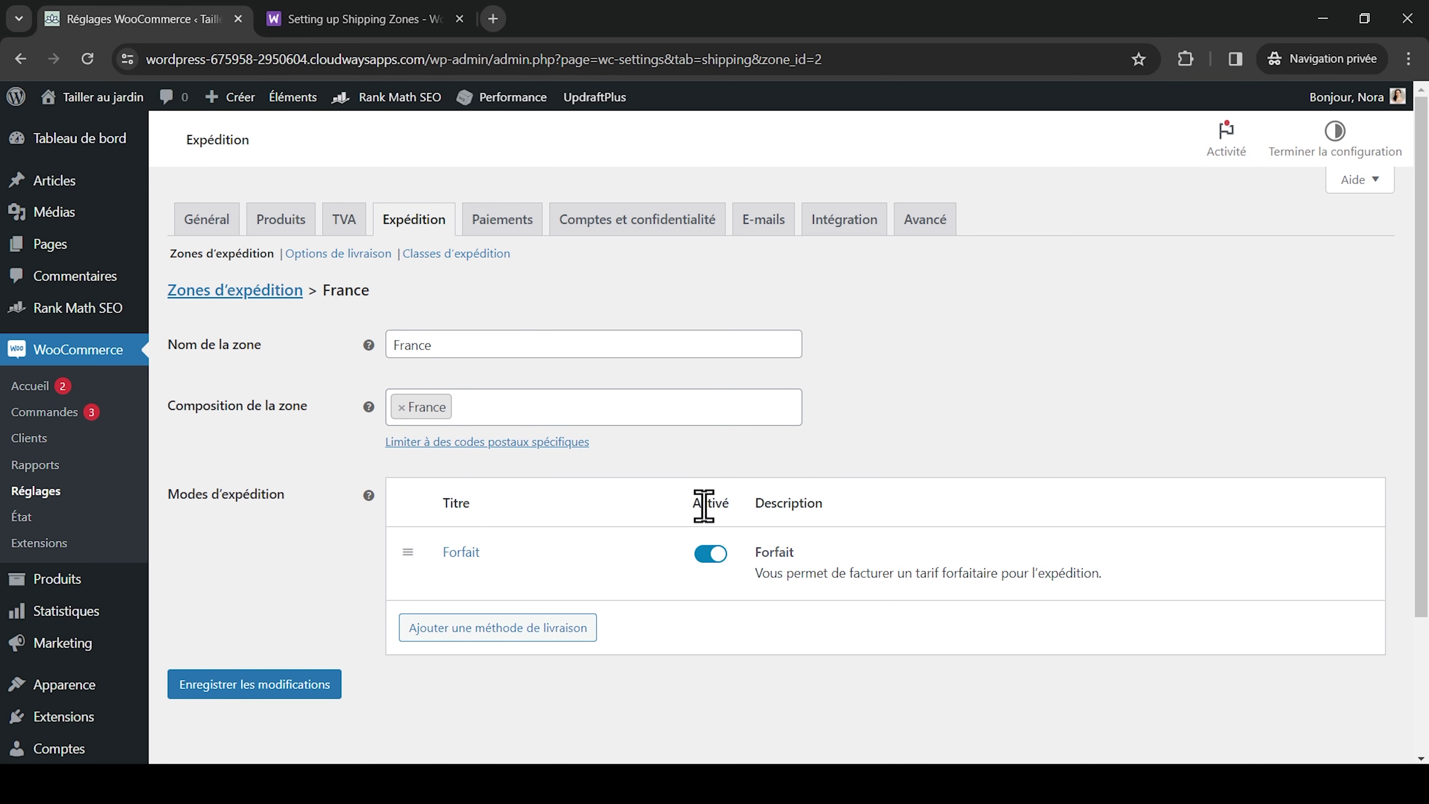
left_click(707, 554)
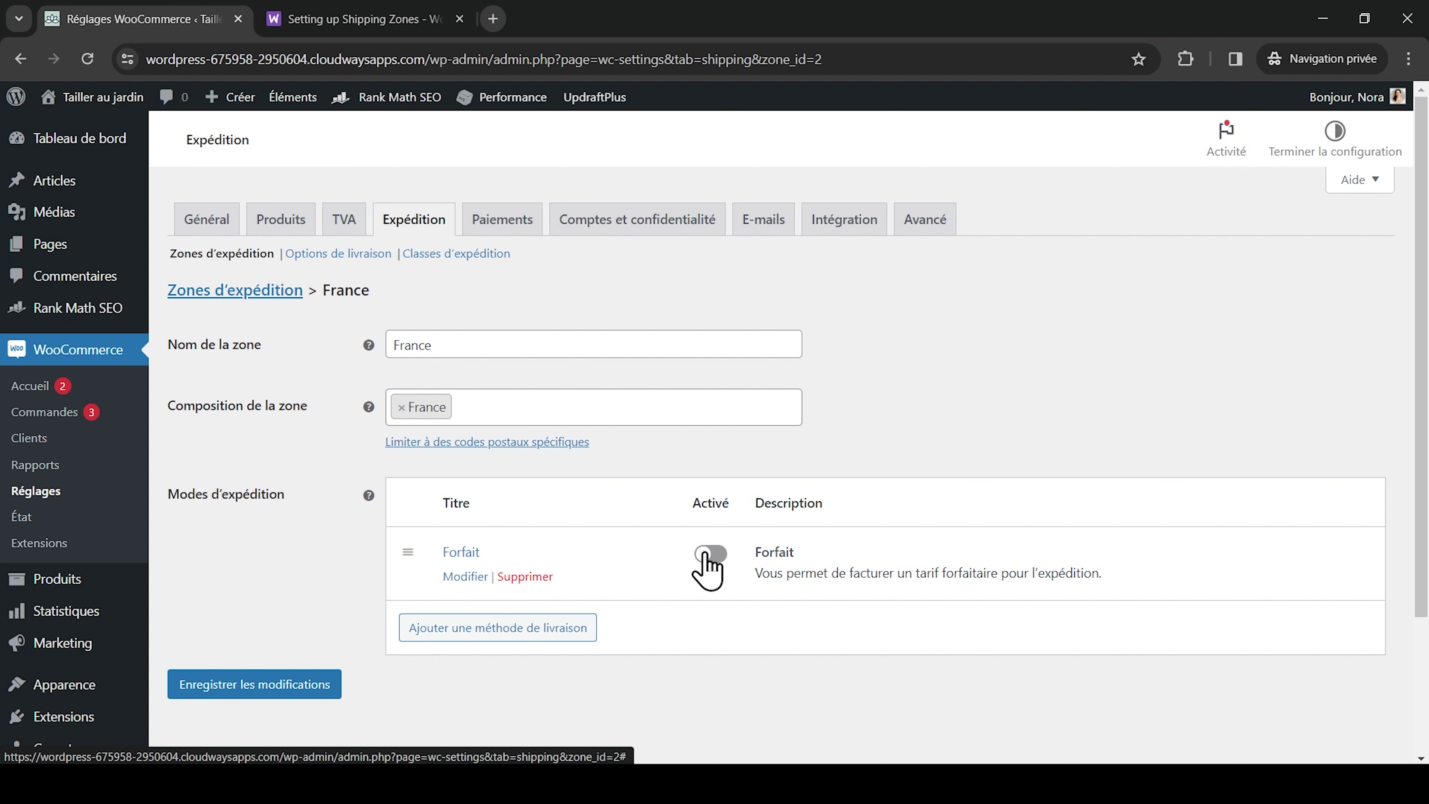
left_click(708, 554)
Step: Open the settings of the France zone's Forfait method and set its title to "Forfait livraison 4€"
left_click(469, 576)
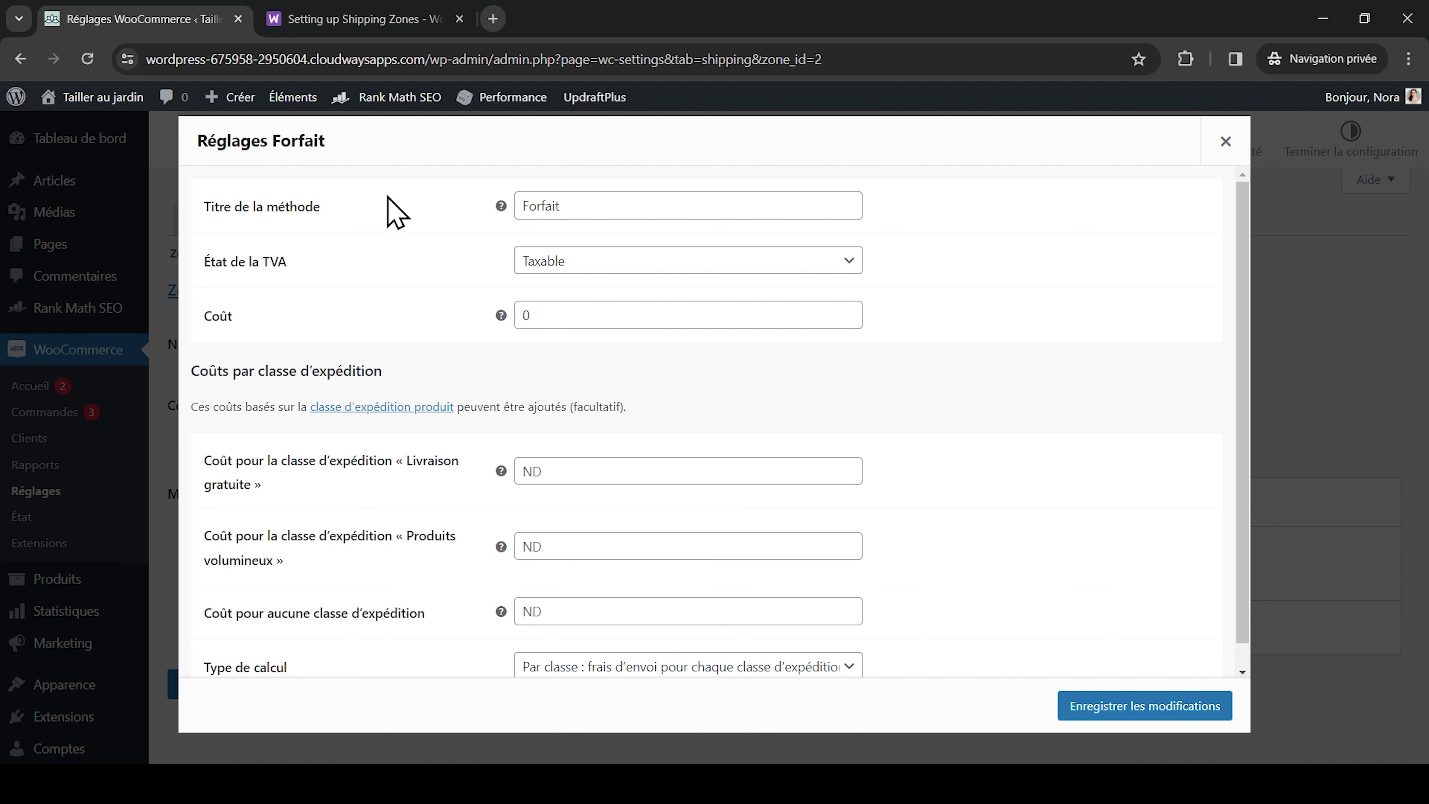
left_click_drag(615, 204, 522, 204)
left_click(656, 212)
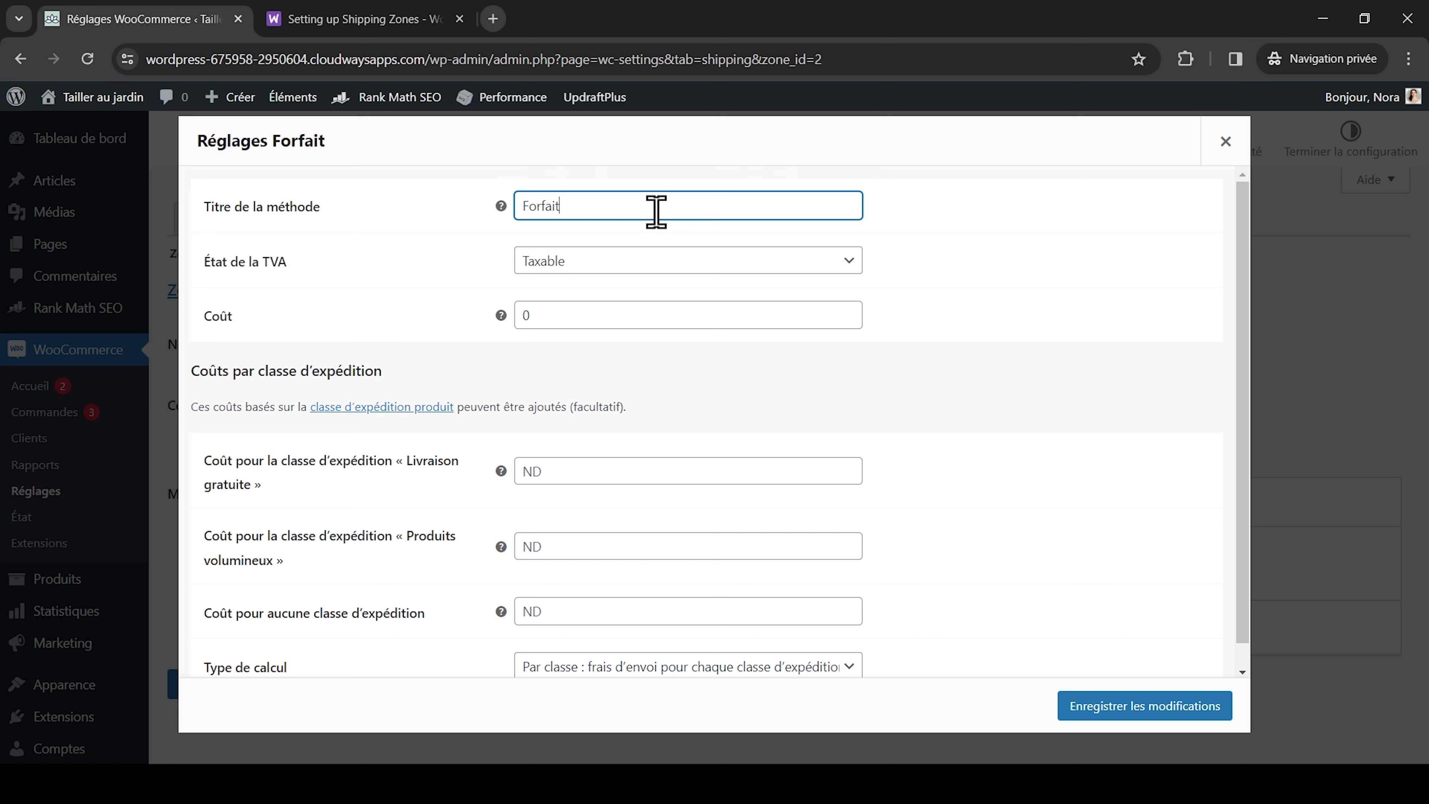
type("livraison 4€")
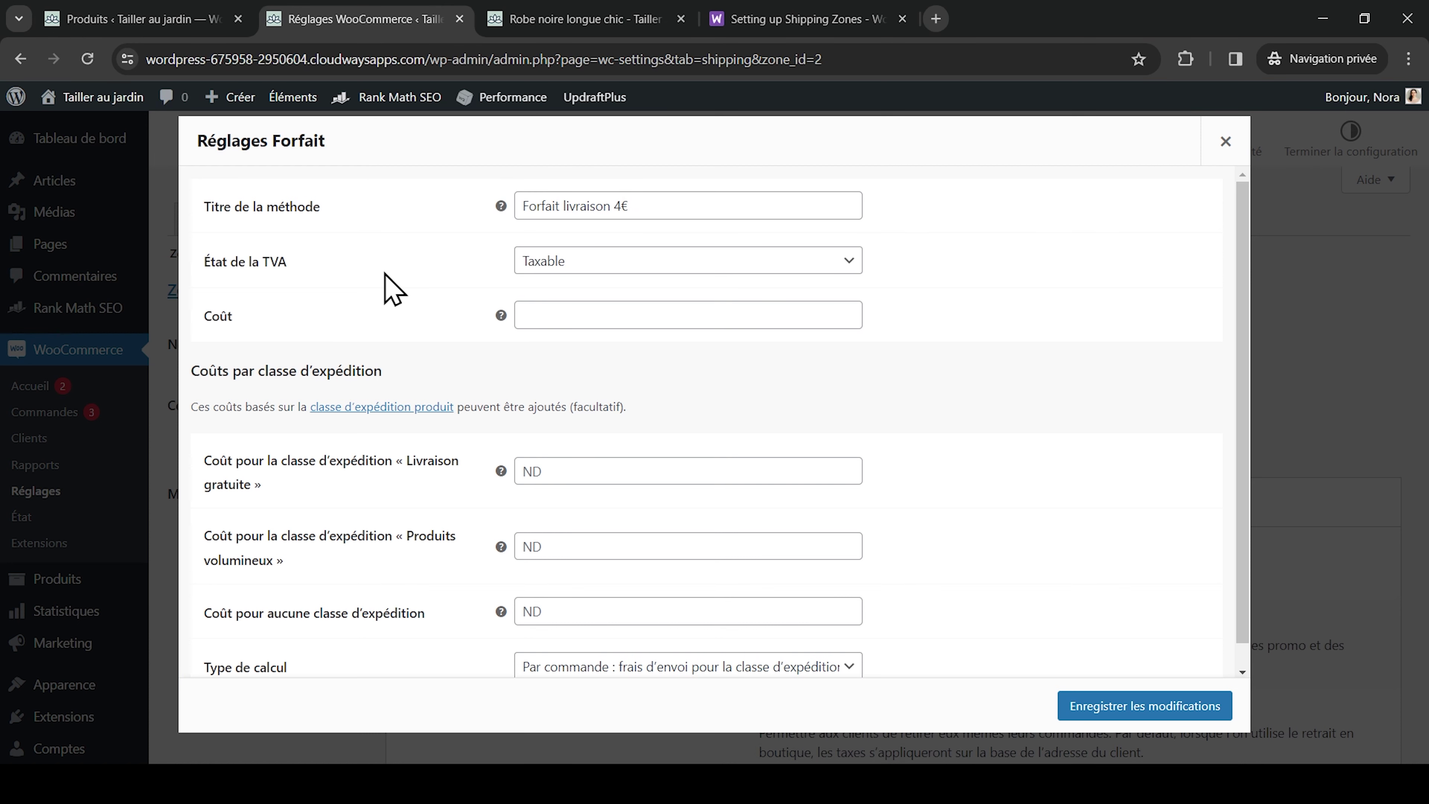
Step: Review the TVA status options, keeping Taxable, and set the Forfait method's cost to 4
left_click(614, 261)
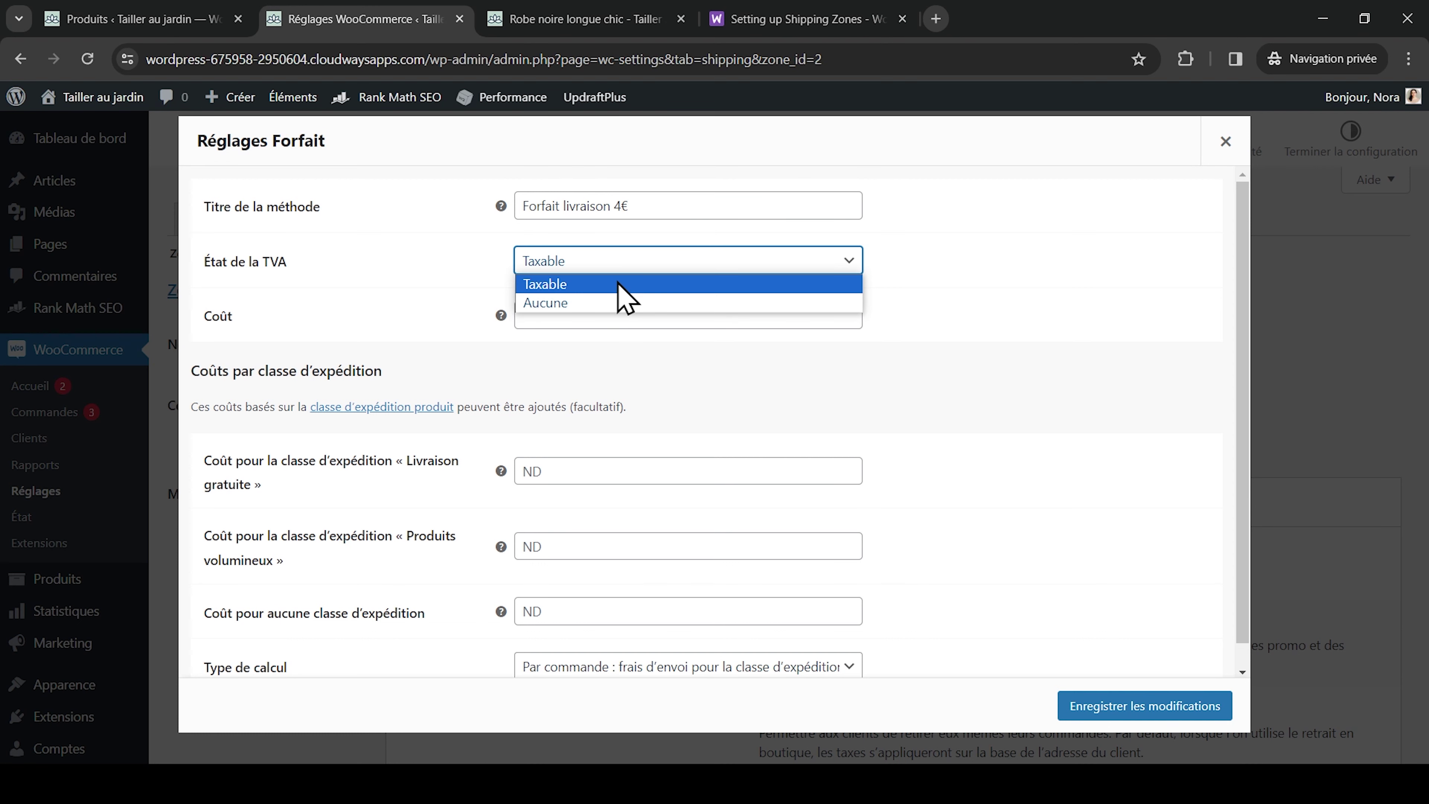
left_click(619, 304)
left_click(487, 270)
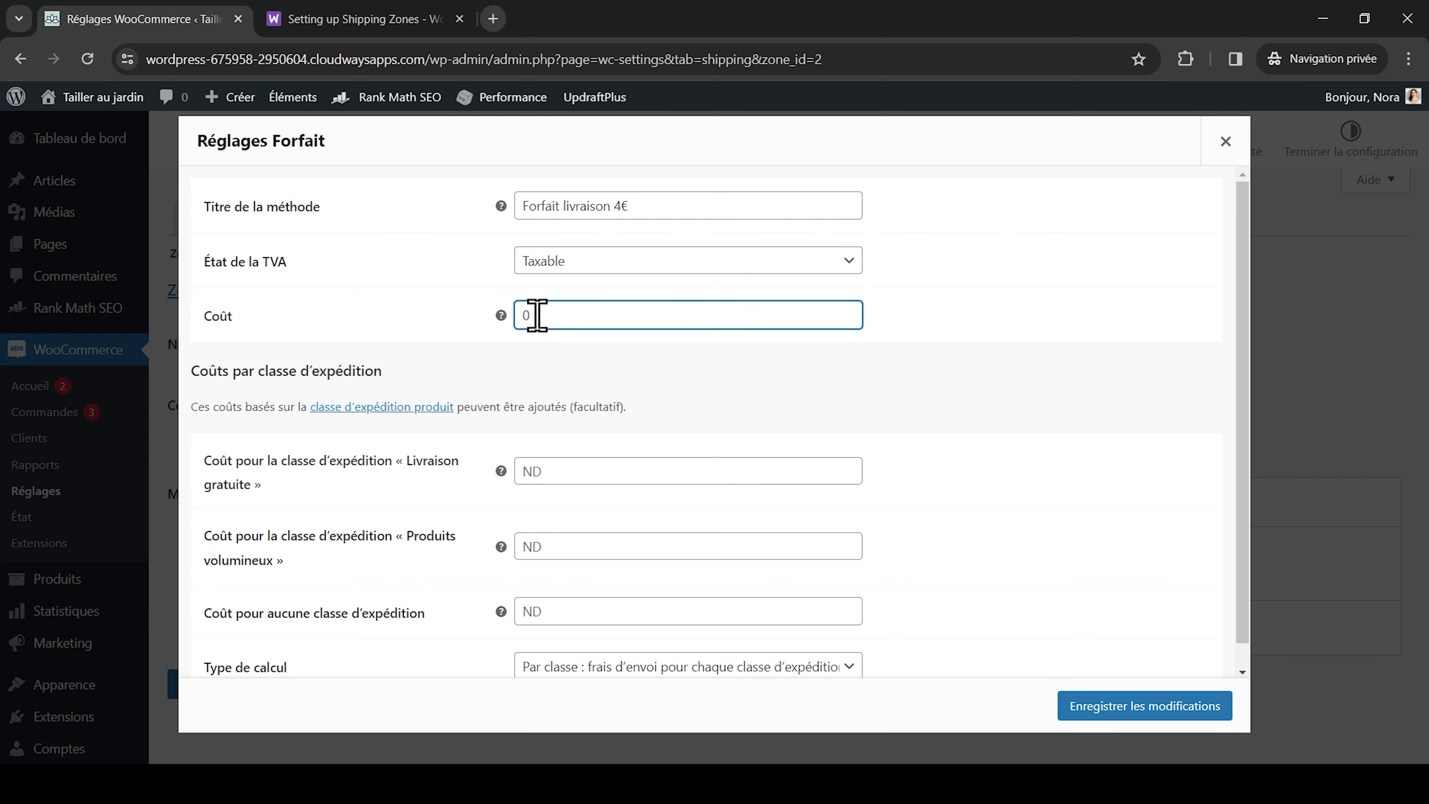
double_click(536, 315)
type("4")
left_click(378, 312)
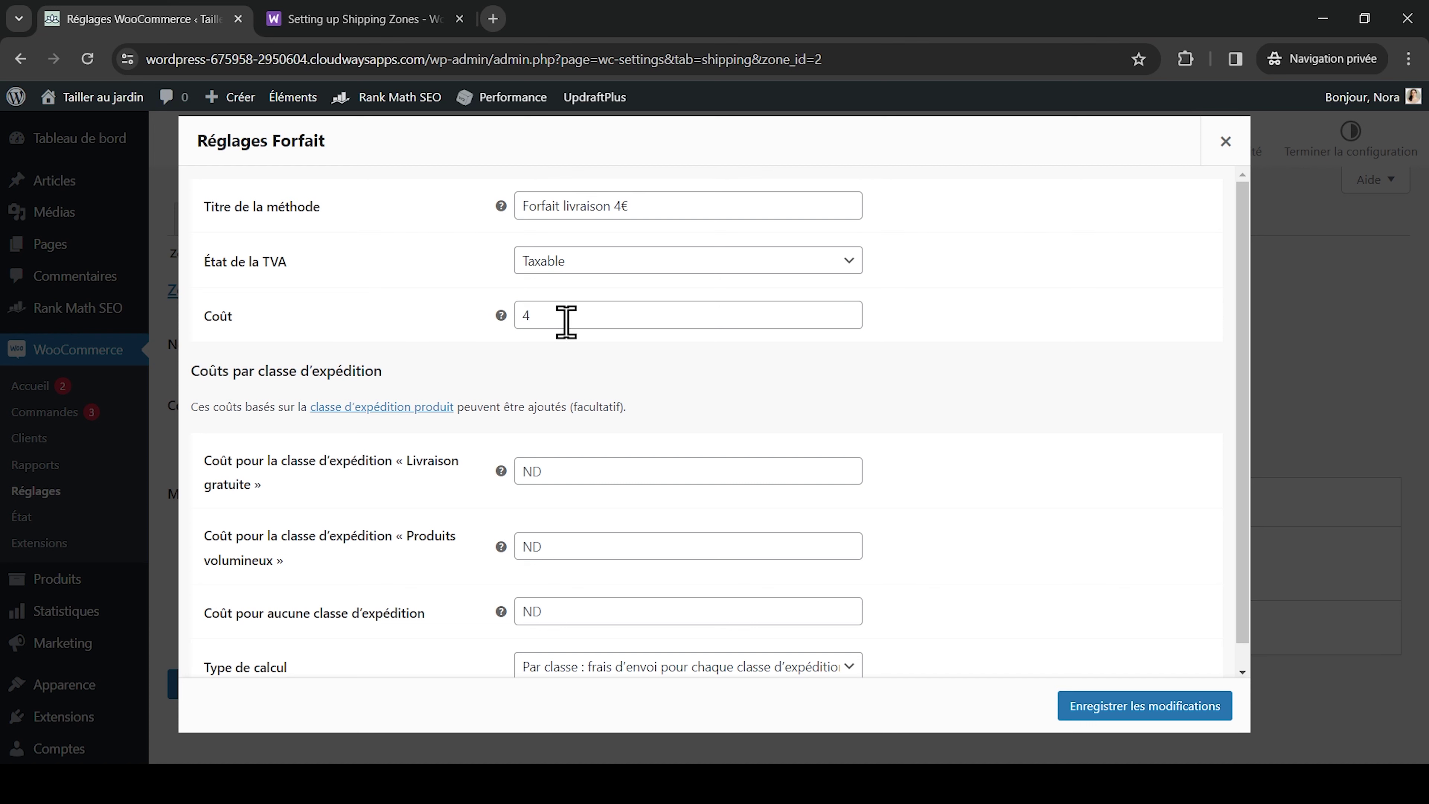
Step: Shorten the method title to "Forfait livraison"
mouse_move(501, 317)
left_click(651, 206)
key("BackSpace")
key("BackSpace")
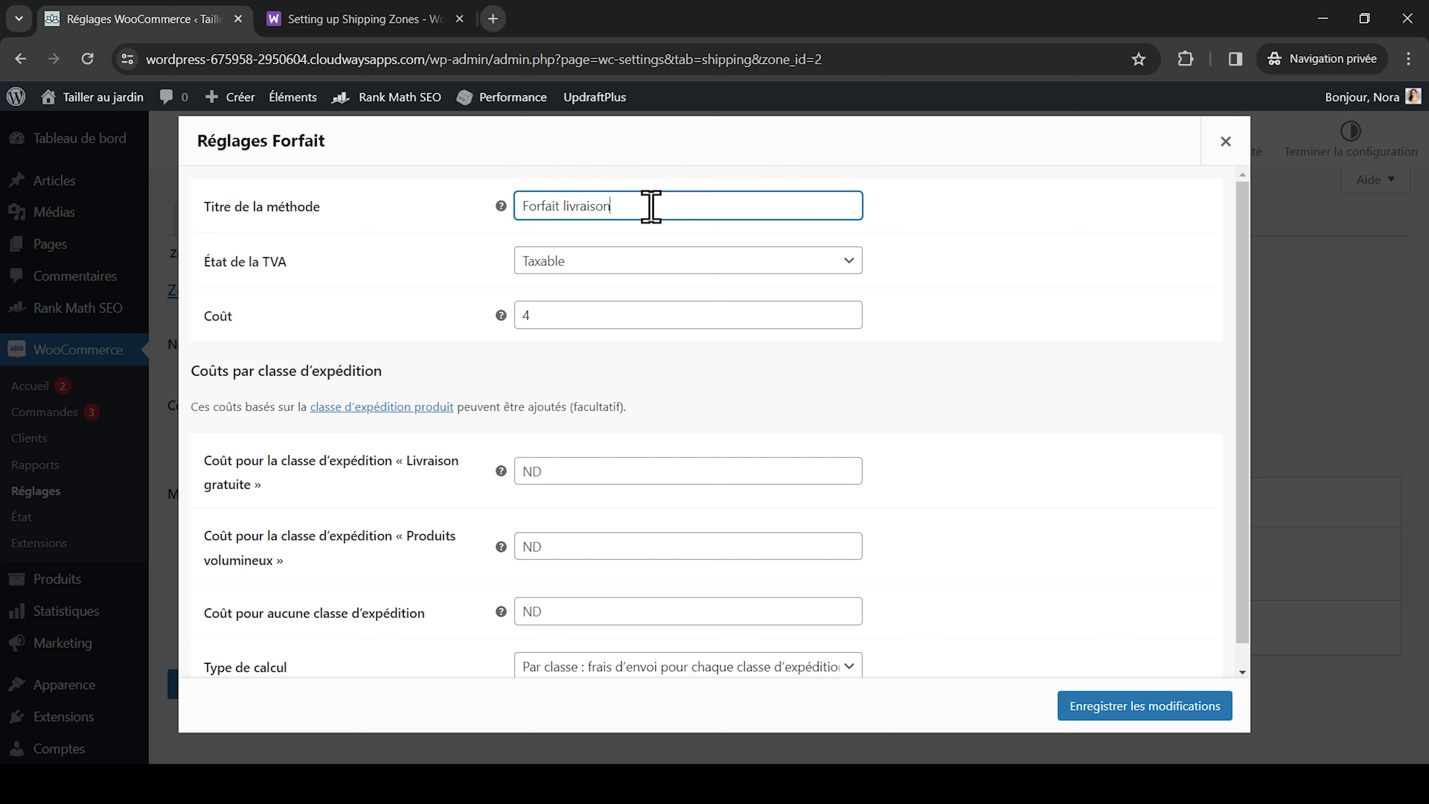
Step: Change the method's cost to the per-item formula 4 * [qty]
left_click(559, 318)
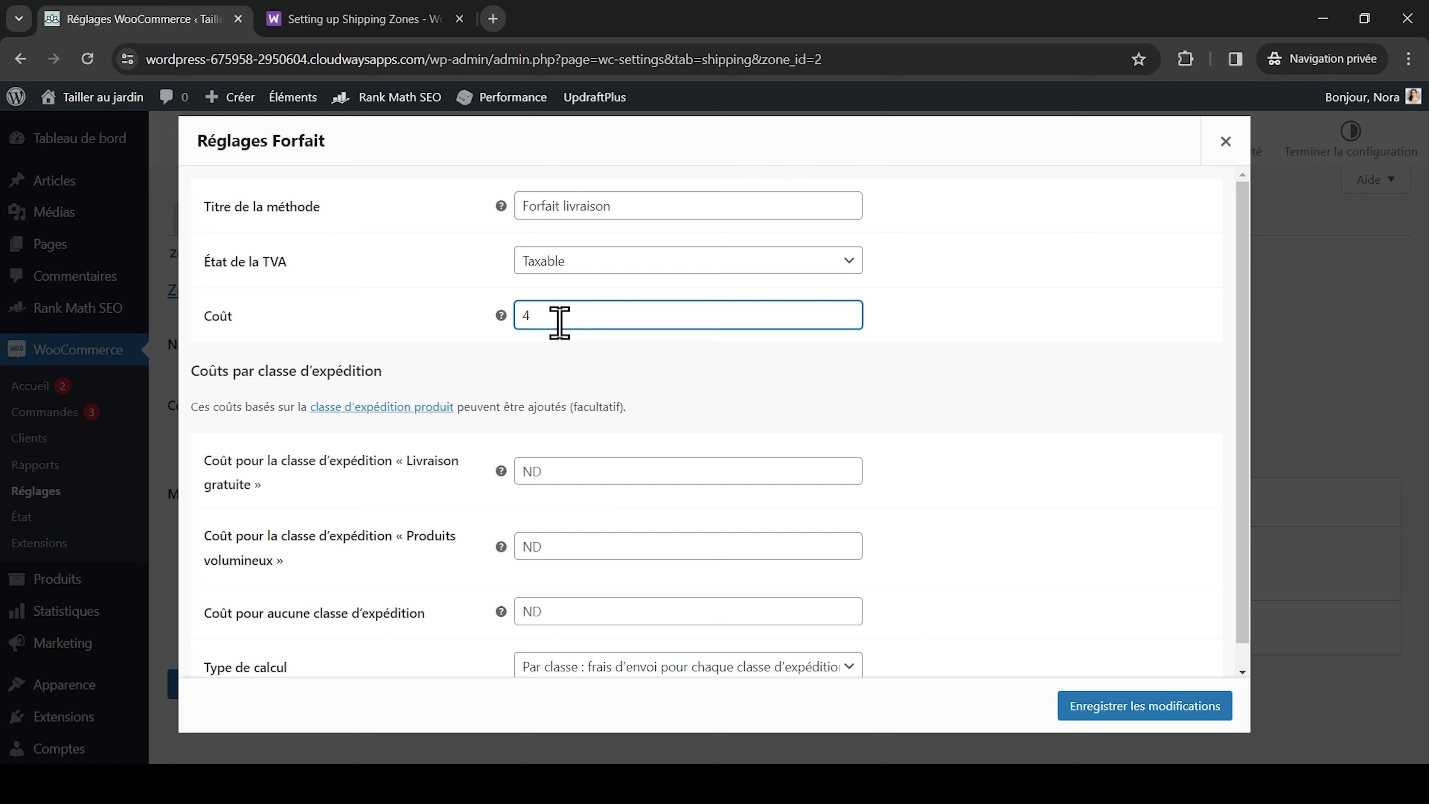
type("* ")
type("[]")
type("qty")
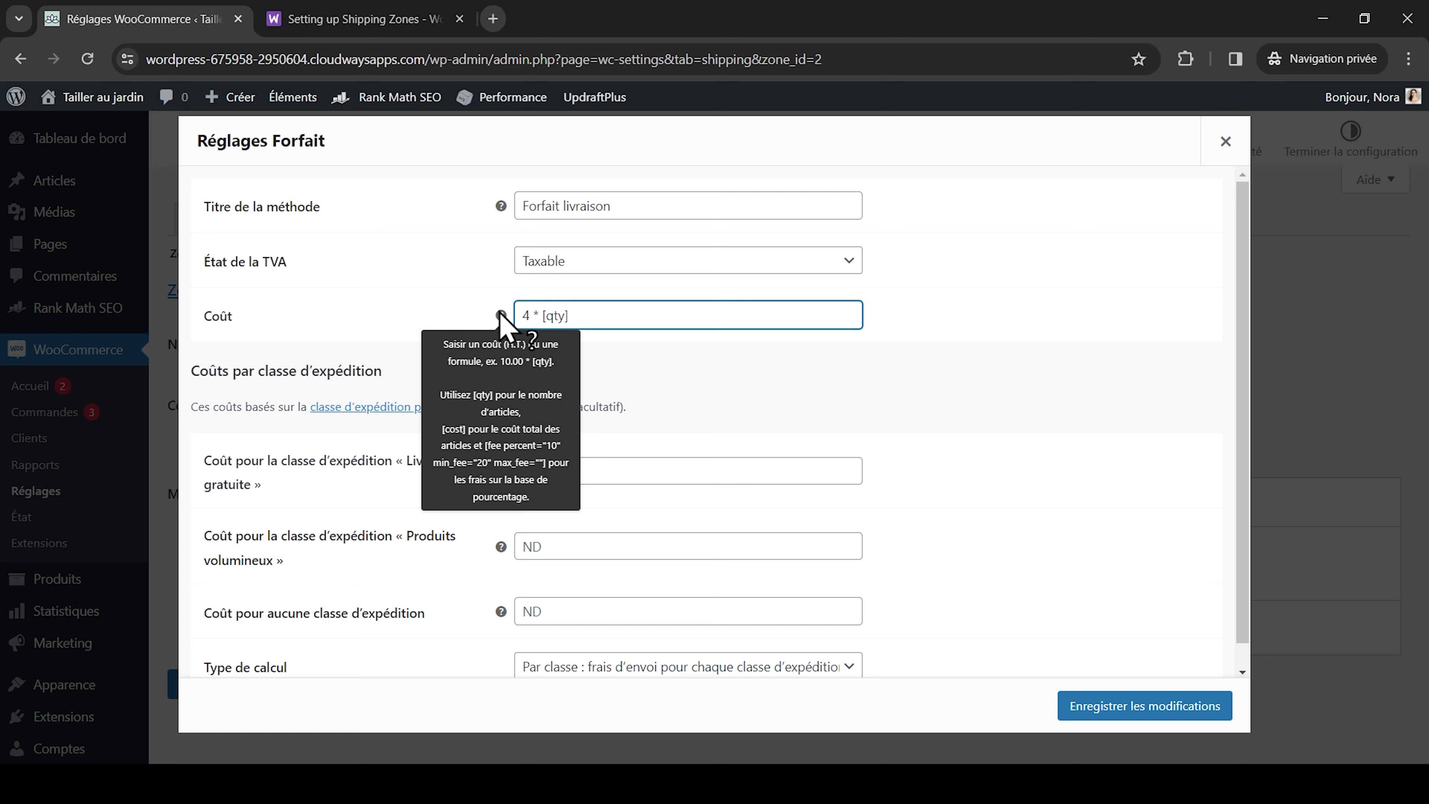
key("BackSpace")
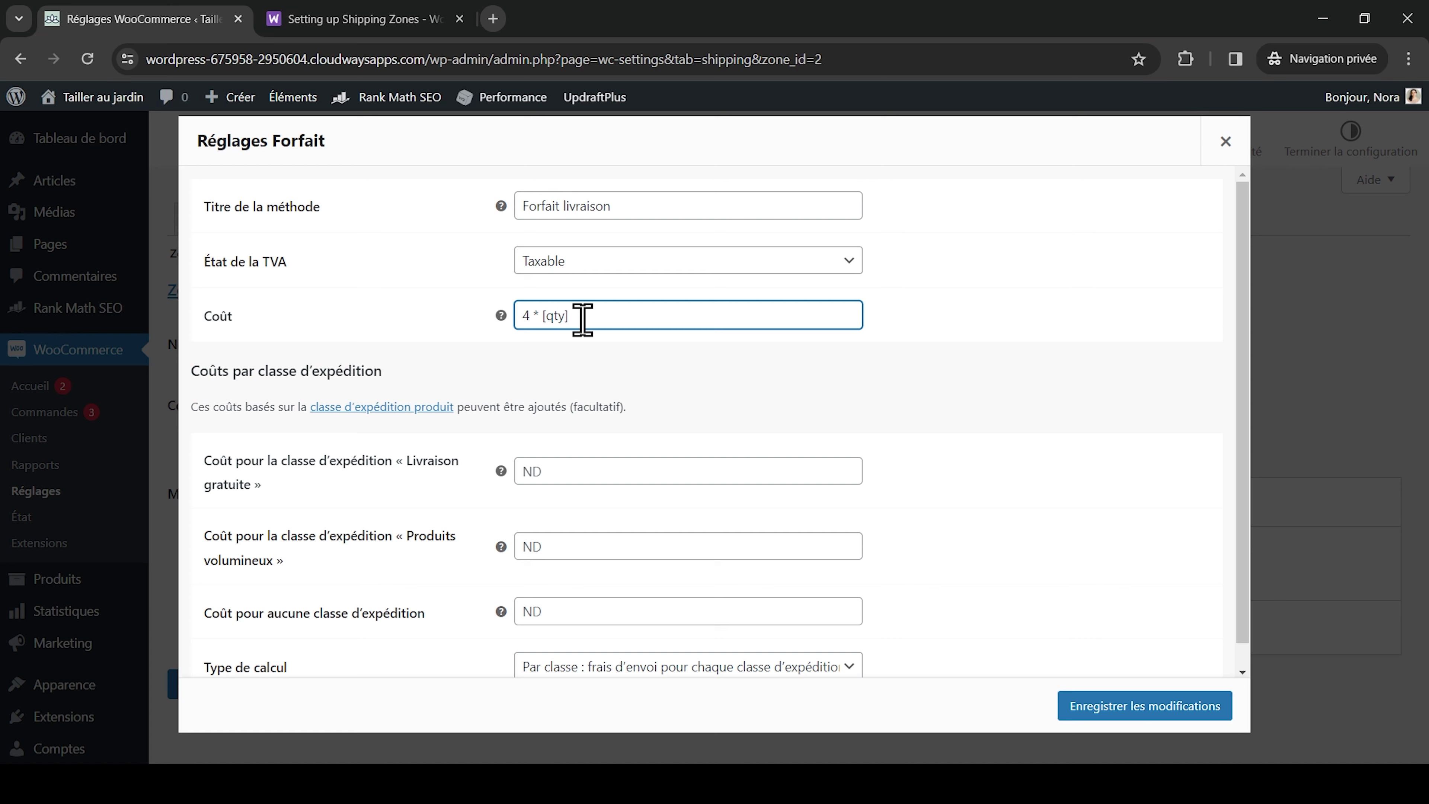
Step: Clear the method's general cost and set the class costs to 0 for Livraison gratuite and 8 for Produits volumineux
left_click_drag(582, 316, 509, 316)
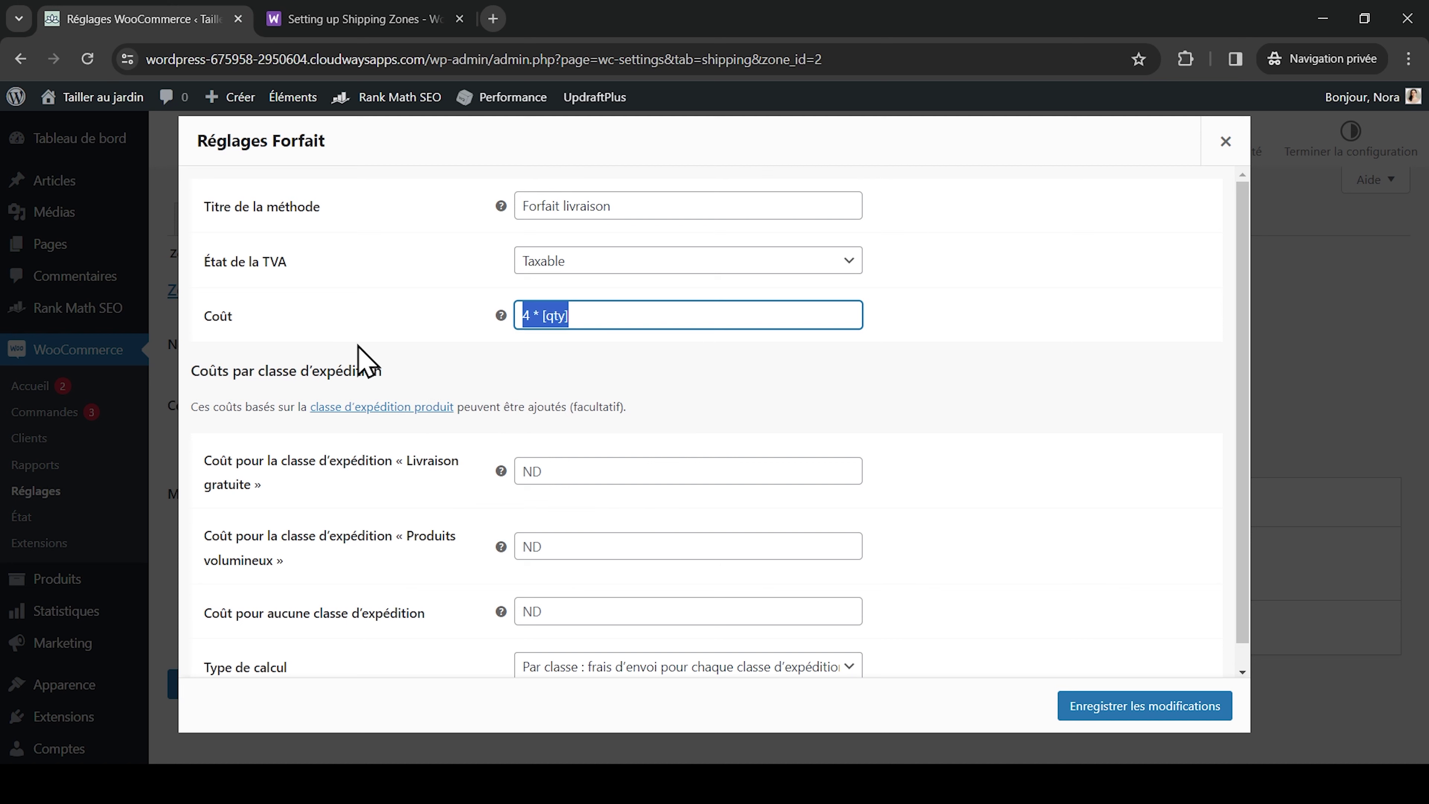
key("BackSpace")
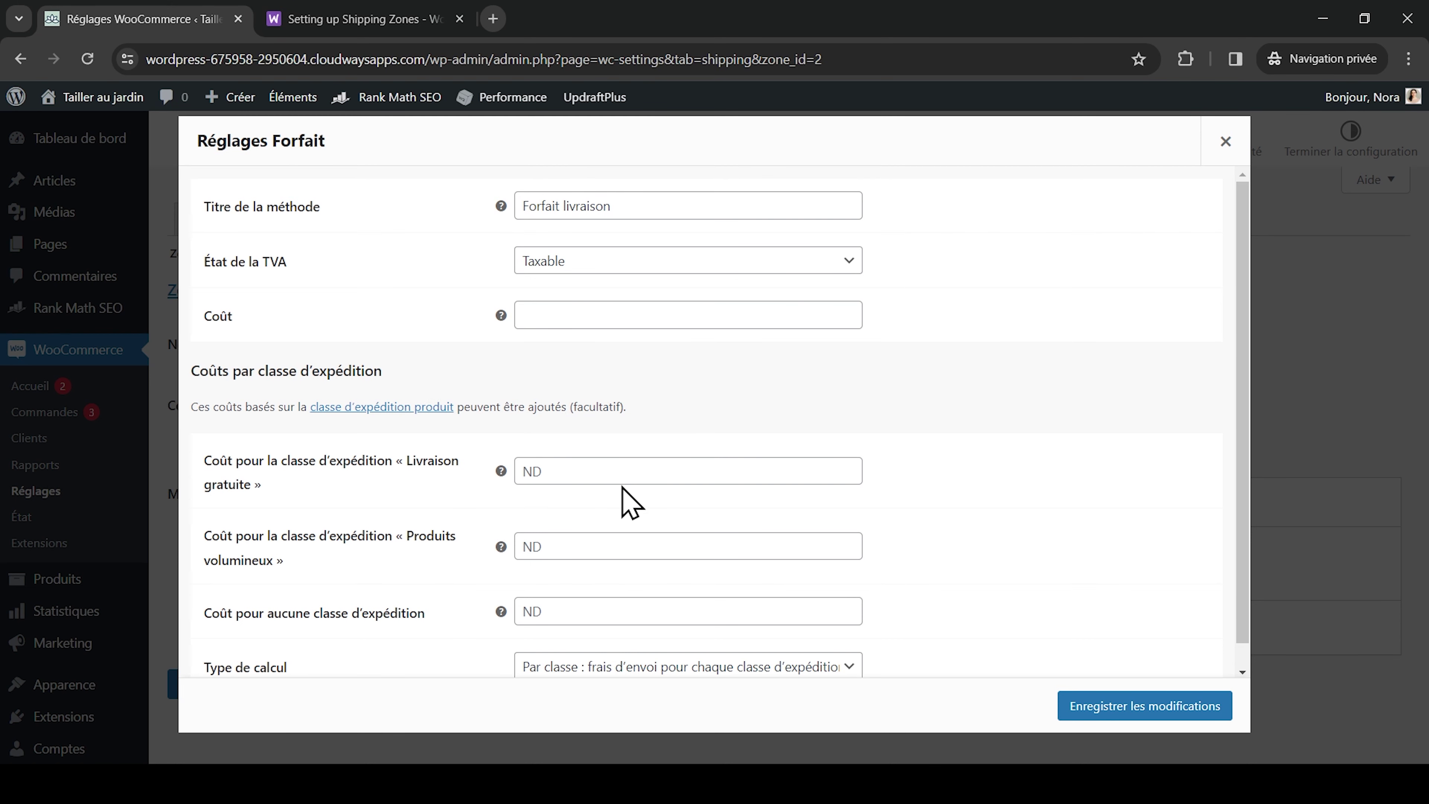
scroll(624, 500, "down", 1)
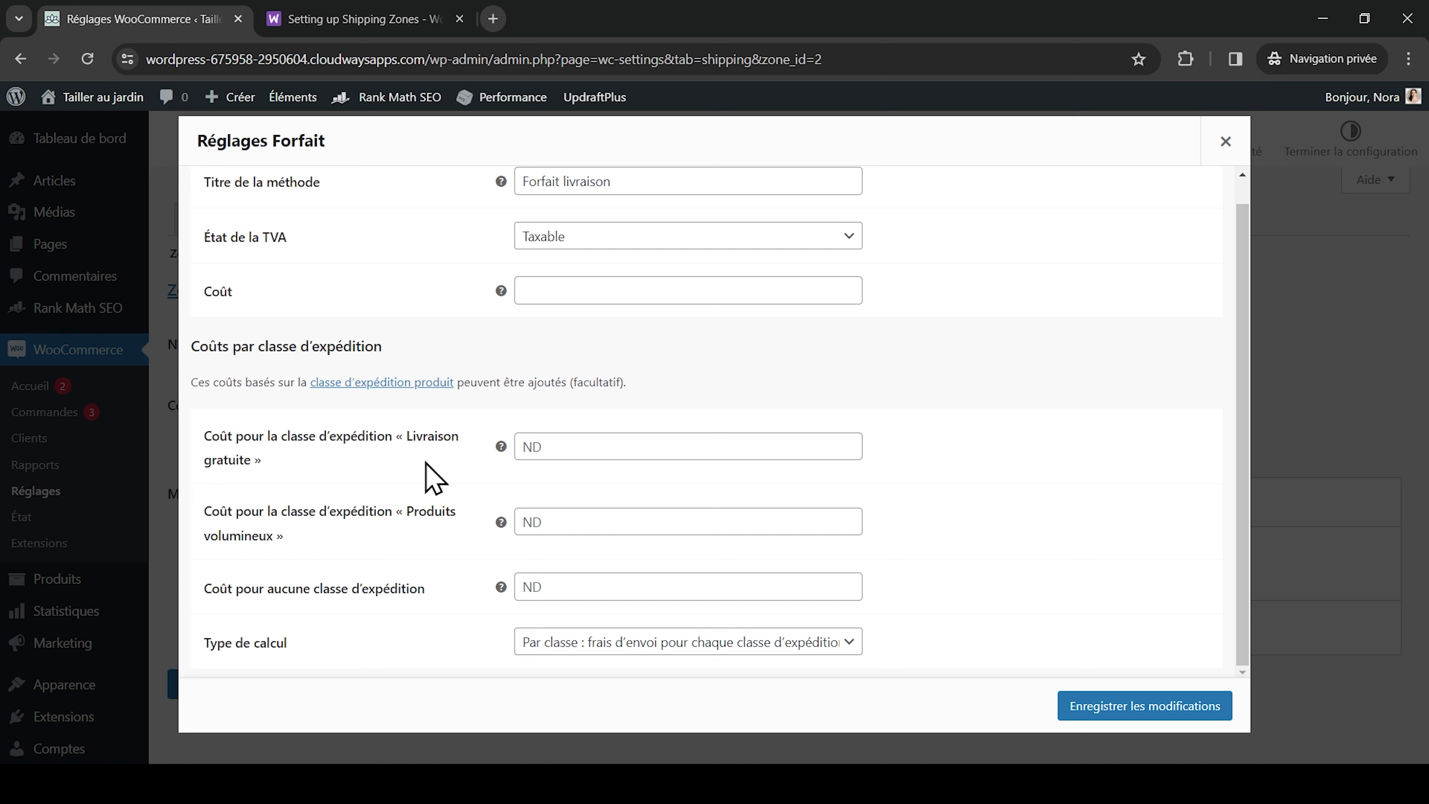
left_click(578, 448)
type("0")
left_click(402, 551)
left_click(564, 521)
type("8")
left_click(464, 550)
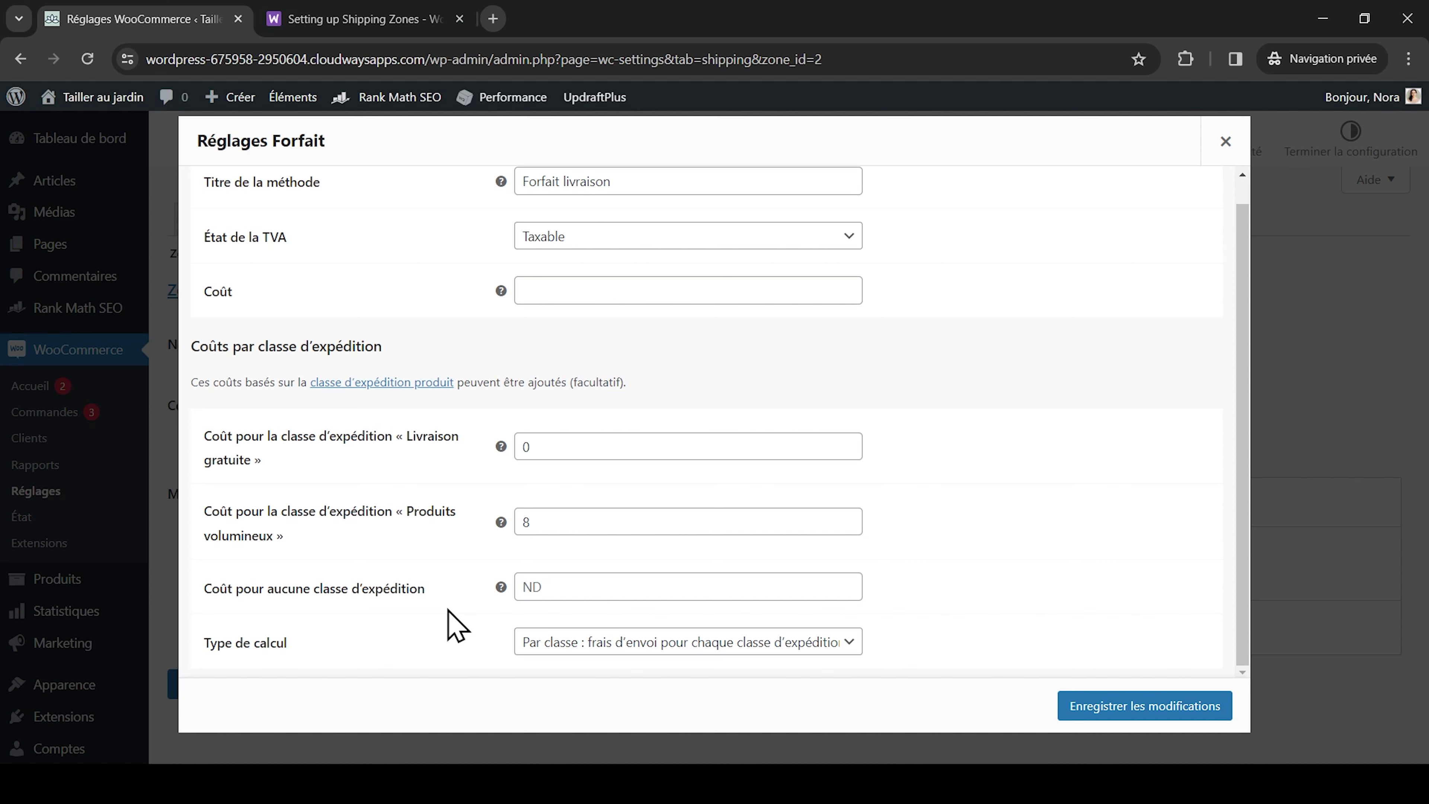
Step: Set the Forfait cost for products without a shipping class to 4
left_click(564, 589)
type("4")
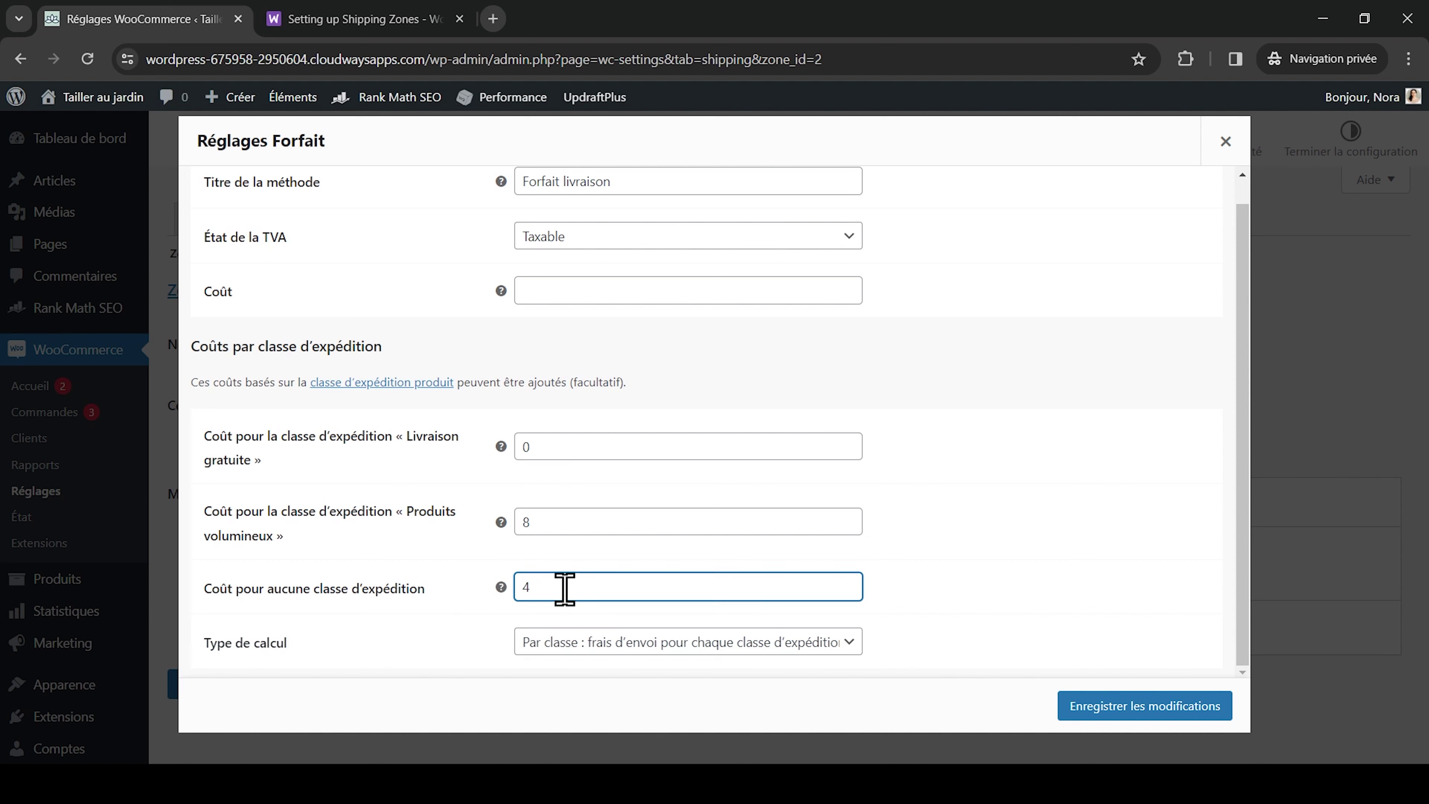
left_click(948, 581)
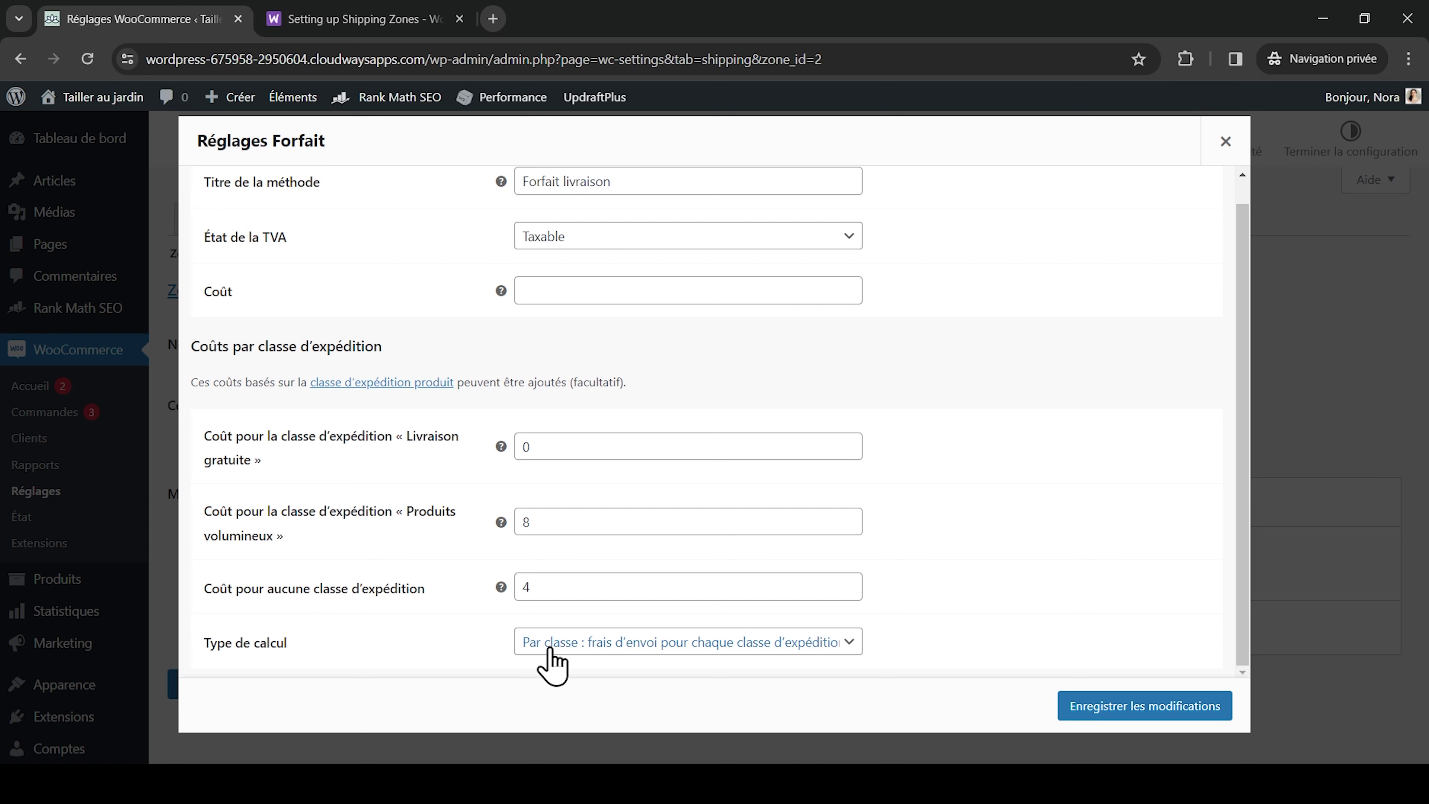
Step: Set the Forfait calculation type to Par commande, charging the most expensive shipping class, and save the method's settings
left_click(665, 646)
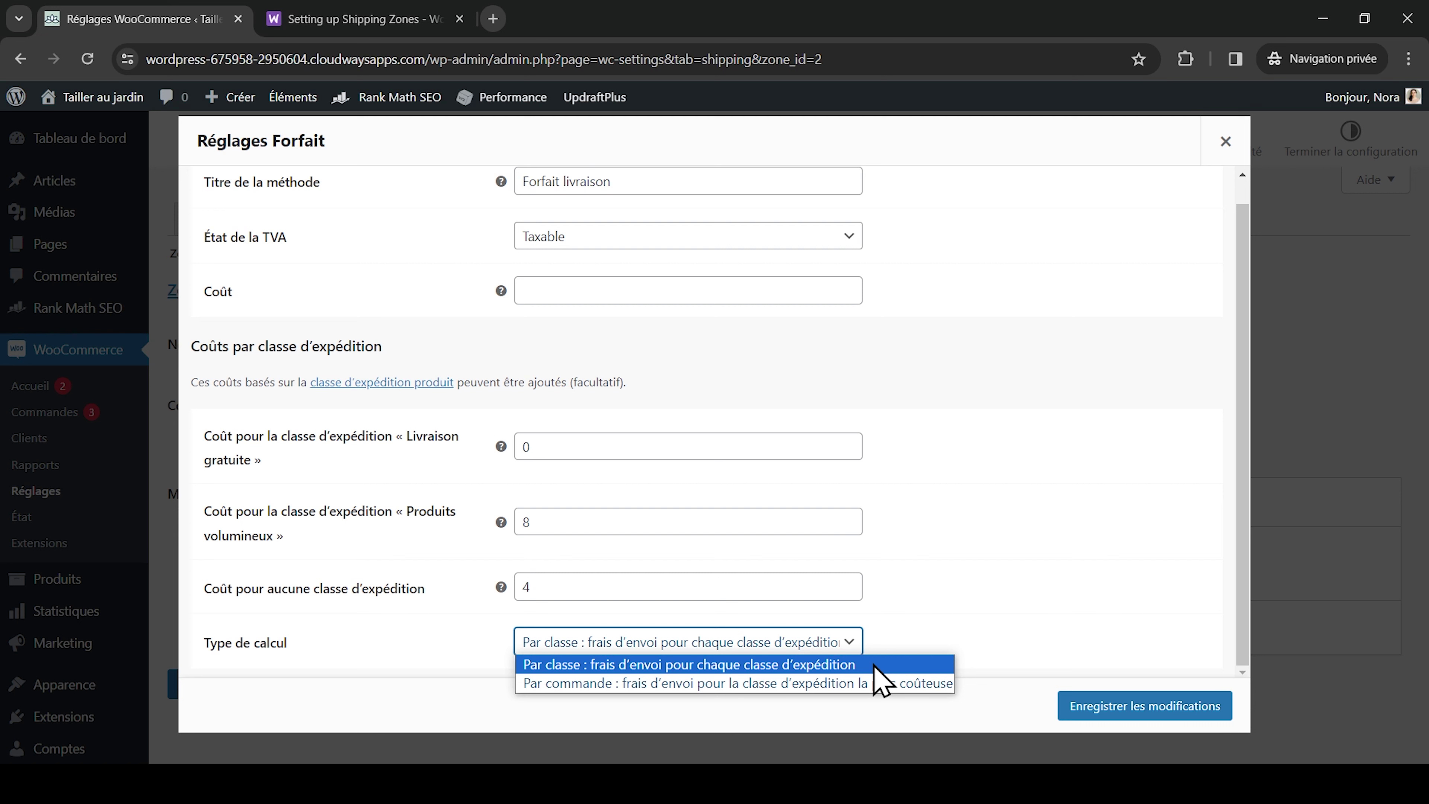
left_click(920, 685)
left_click(823, 645)
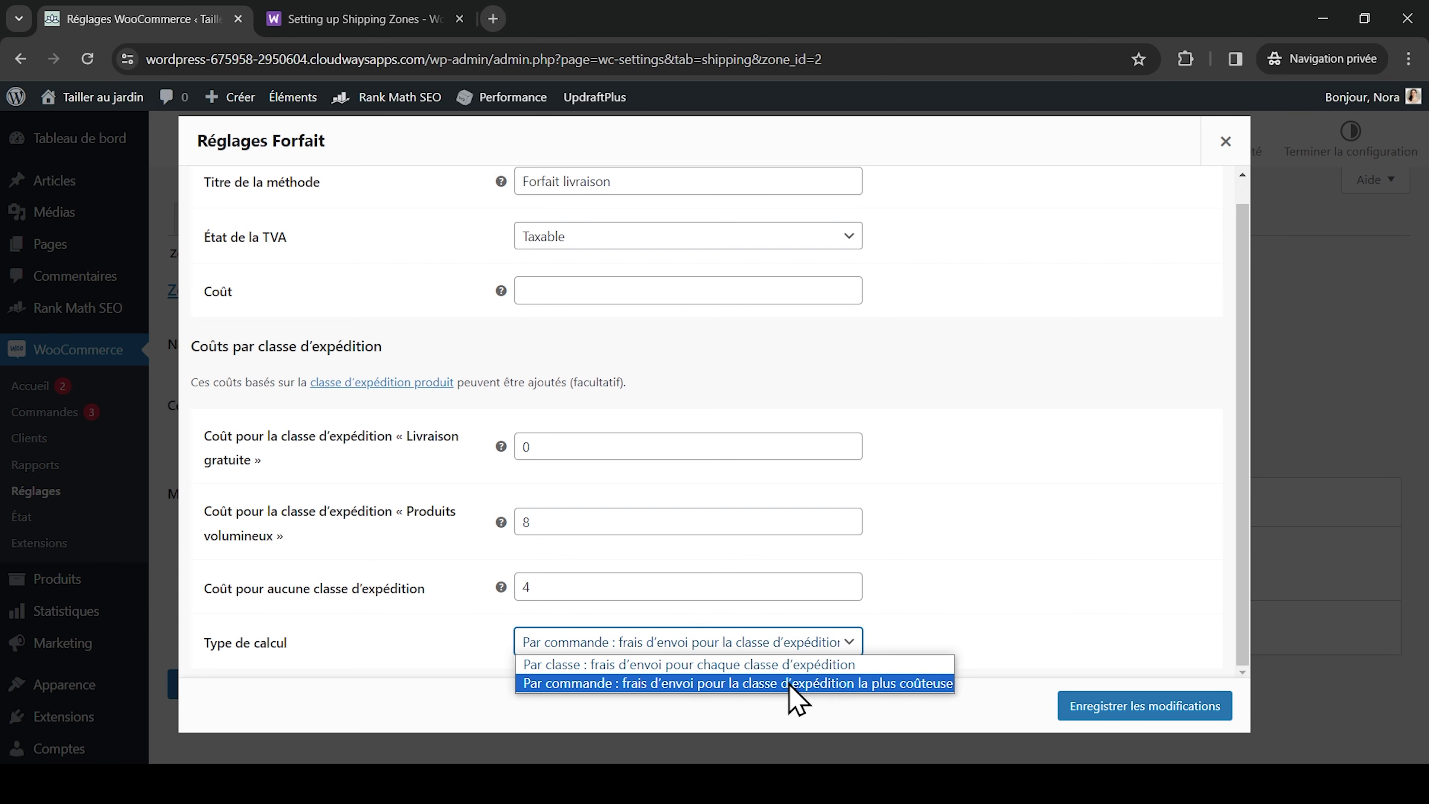
left_click(759, 688)
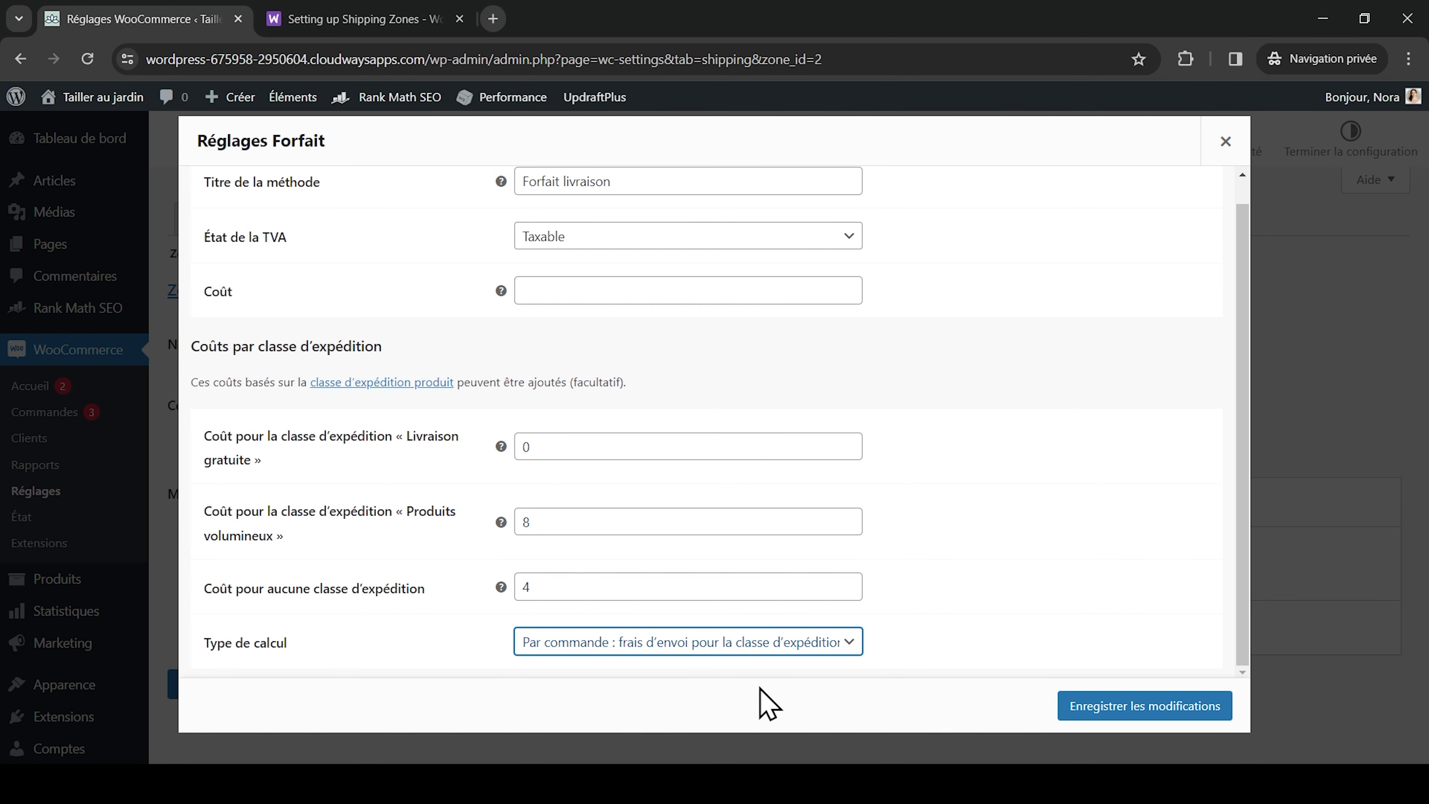
left_click(1144, 710)
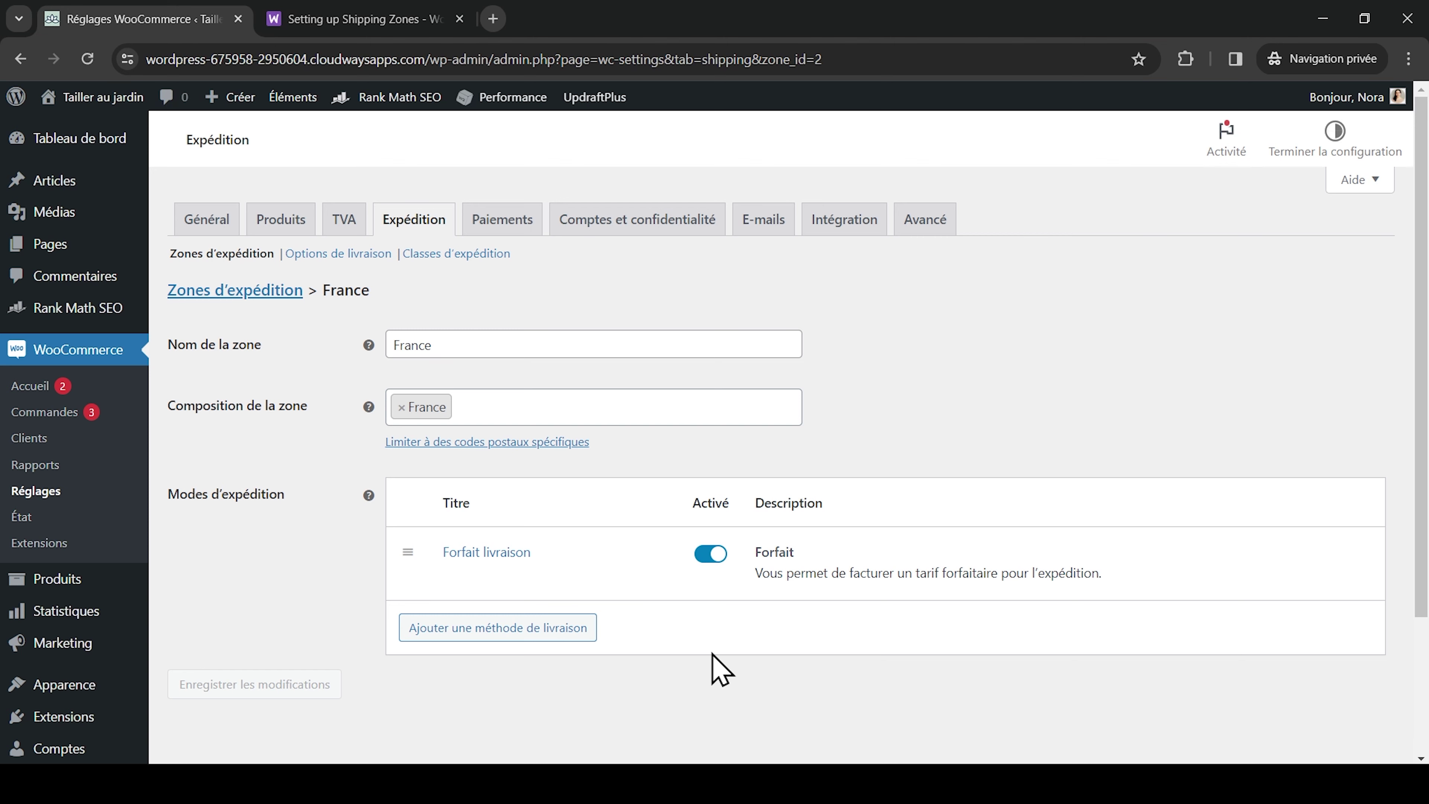
Step: Add the Livraison gratuite shipping method to the France zone
left_click(483, 635)
left_click(641, 445)
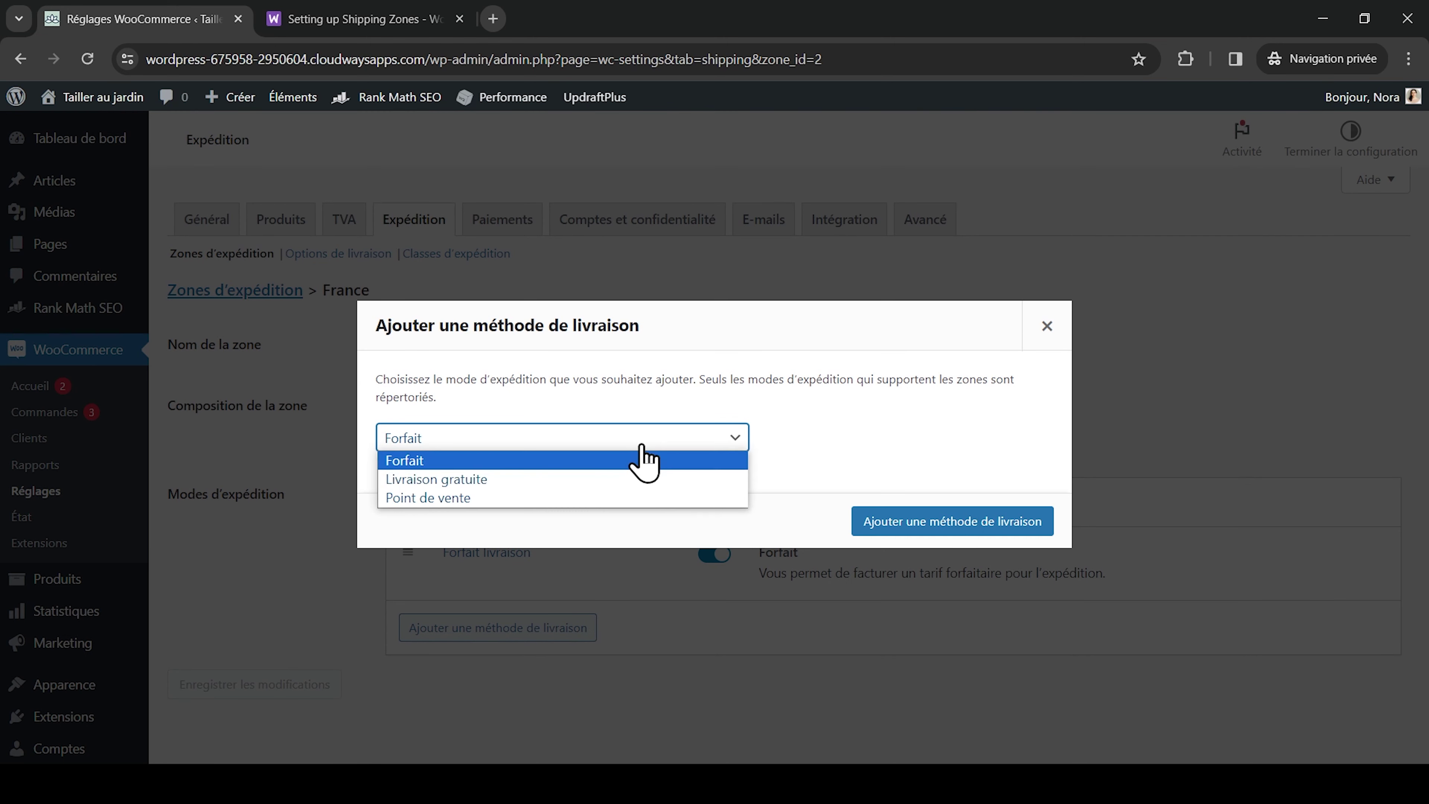
left_click(621, 480)
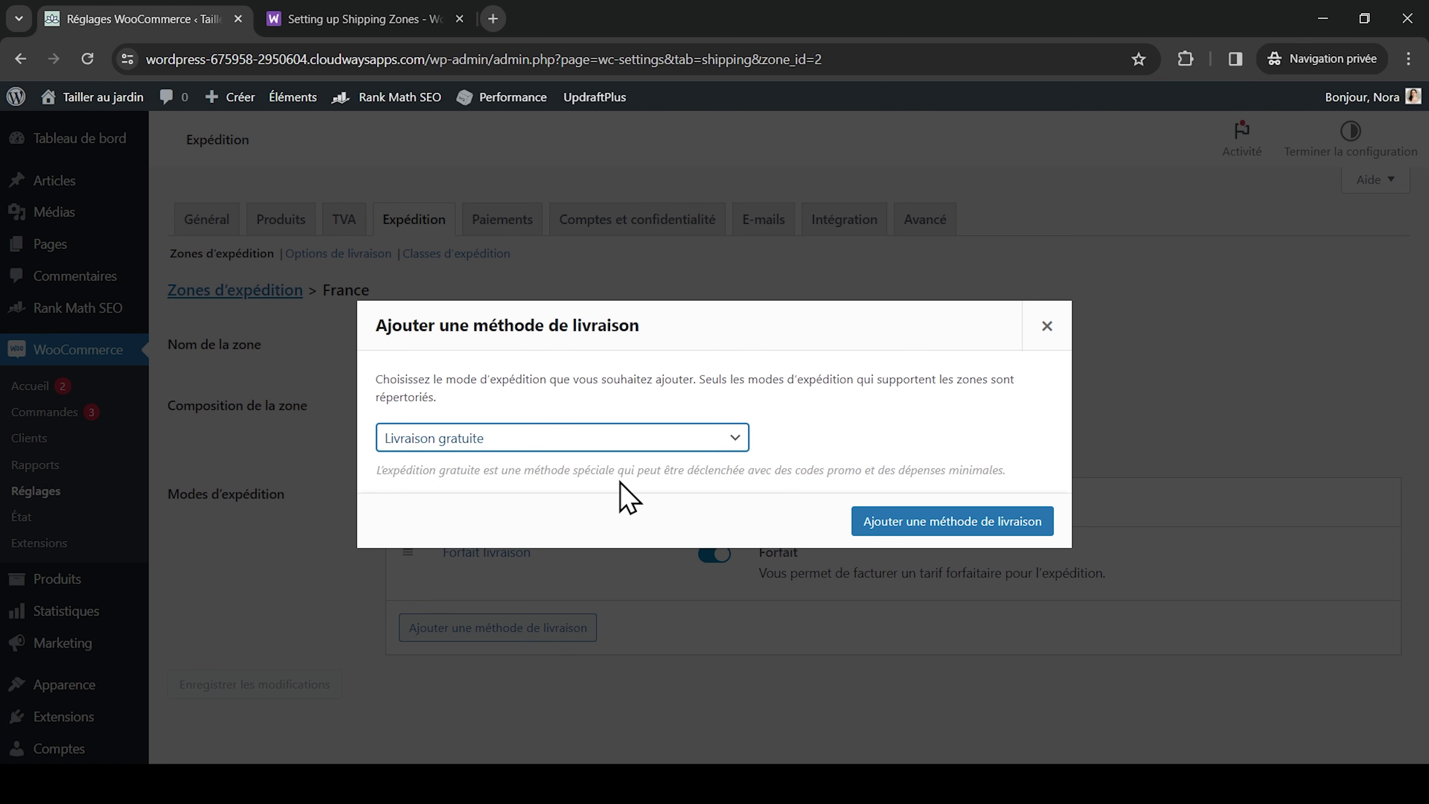
left_click(909, 532)
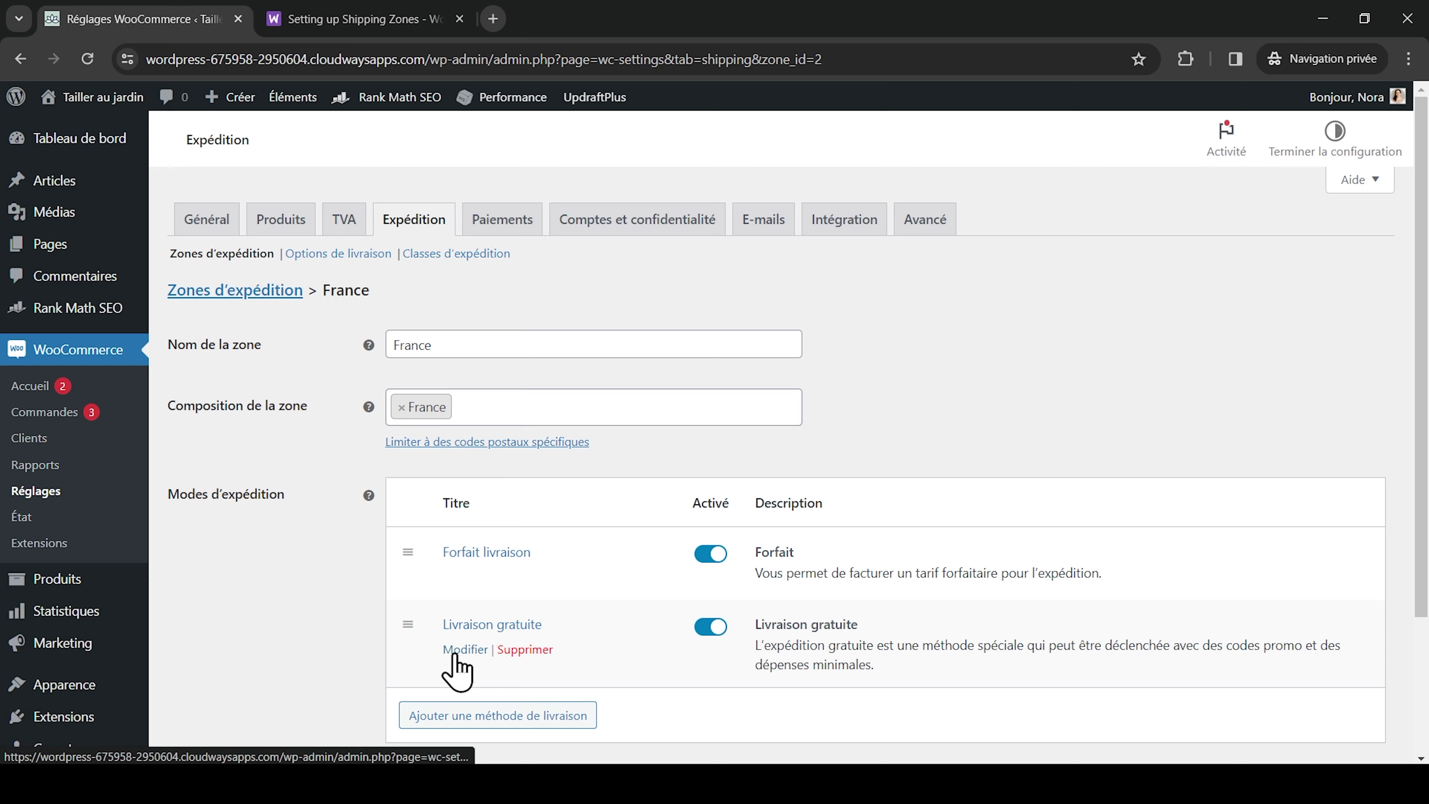
Step: Make Livraison gratuite require Montant minimum de commande with a minimum of 50, and save its settings
left_click(456, 653)
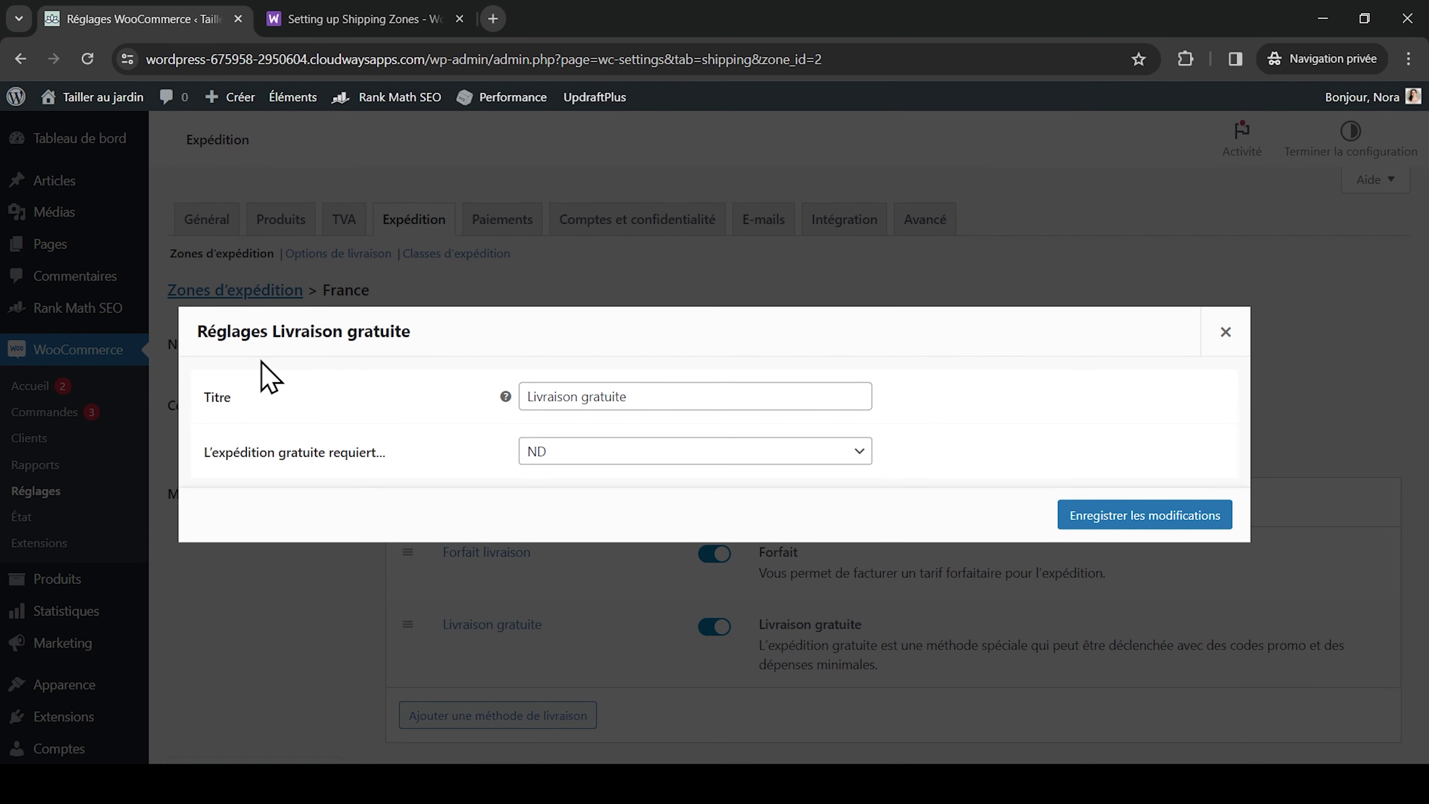
left_click_drag(663, 396, 478, 415)
left_click(469, 456)
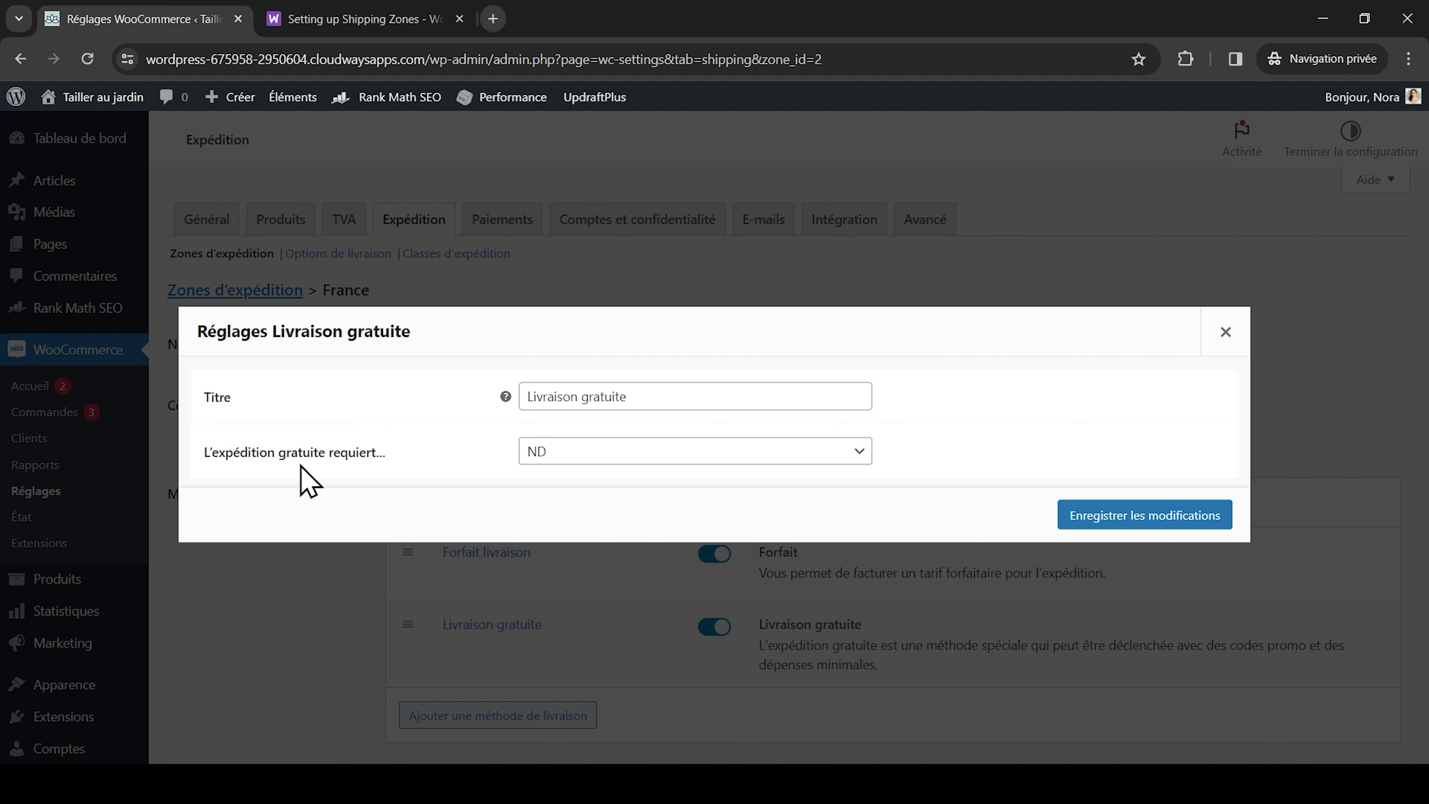
left_click(653, 461)
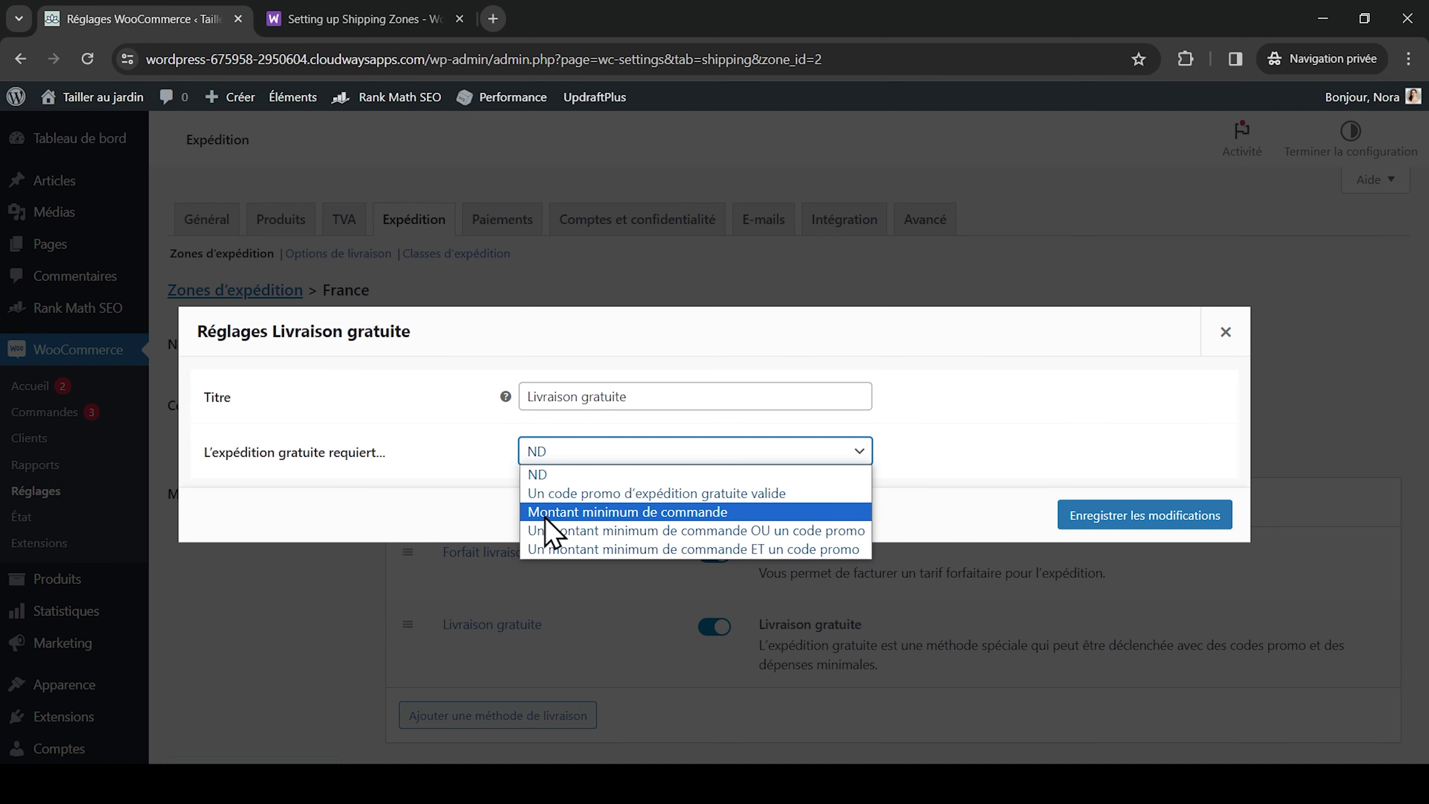
left_click(723, 517)
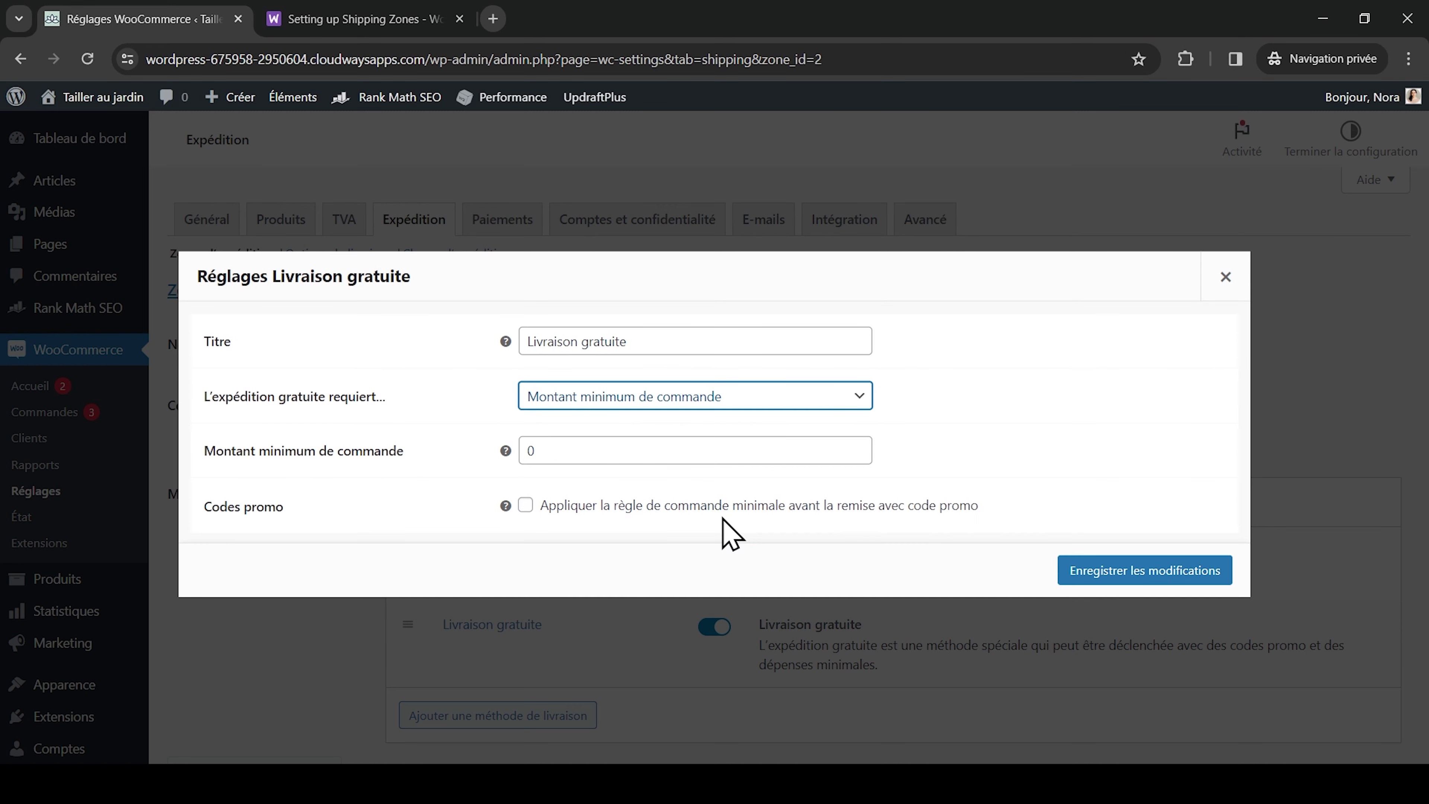
left_click(548, 449)
type("5")
left_click(468, 510)
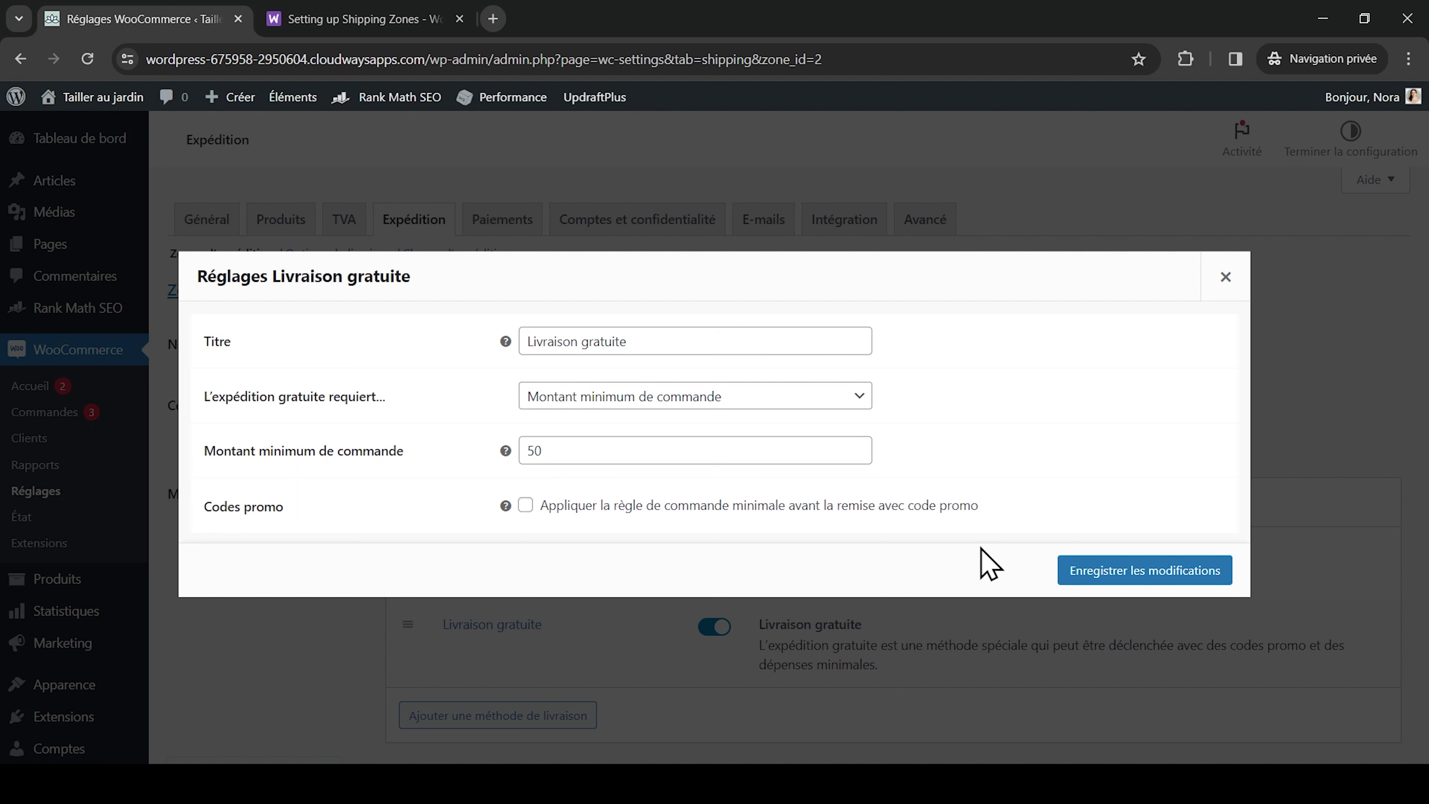
left_click(1094, 570)
Step: Add the Point de vente shipping method to the France zone
scroll(513, 619, "down", 2)
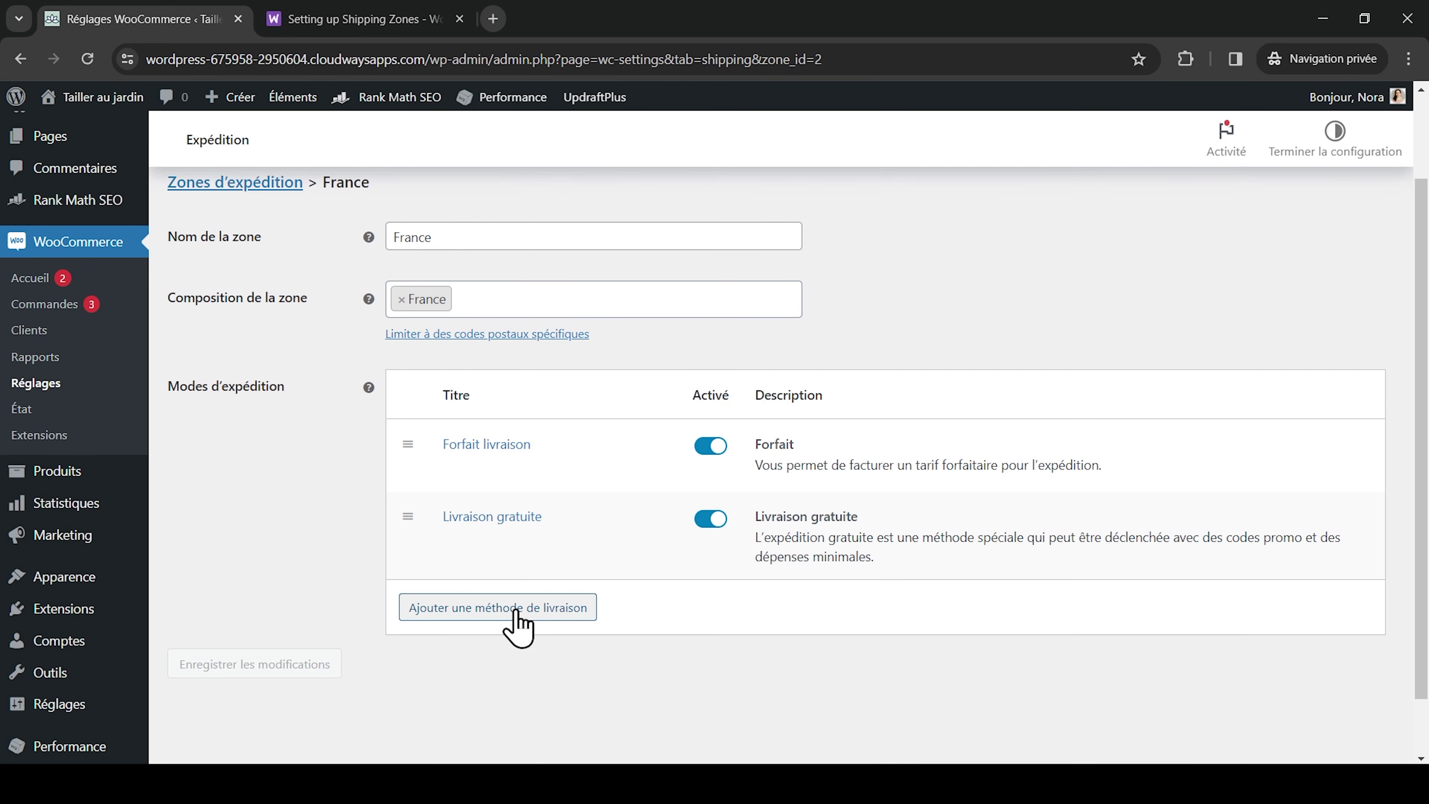
left_click(517, 612)
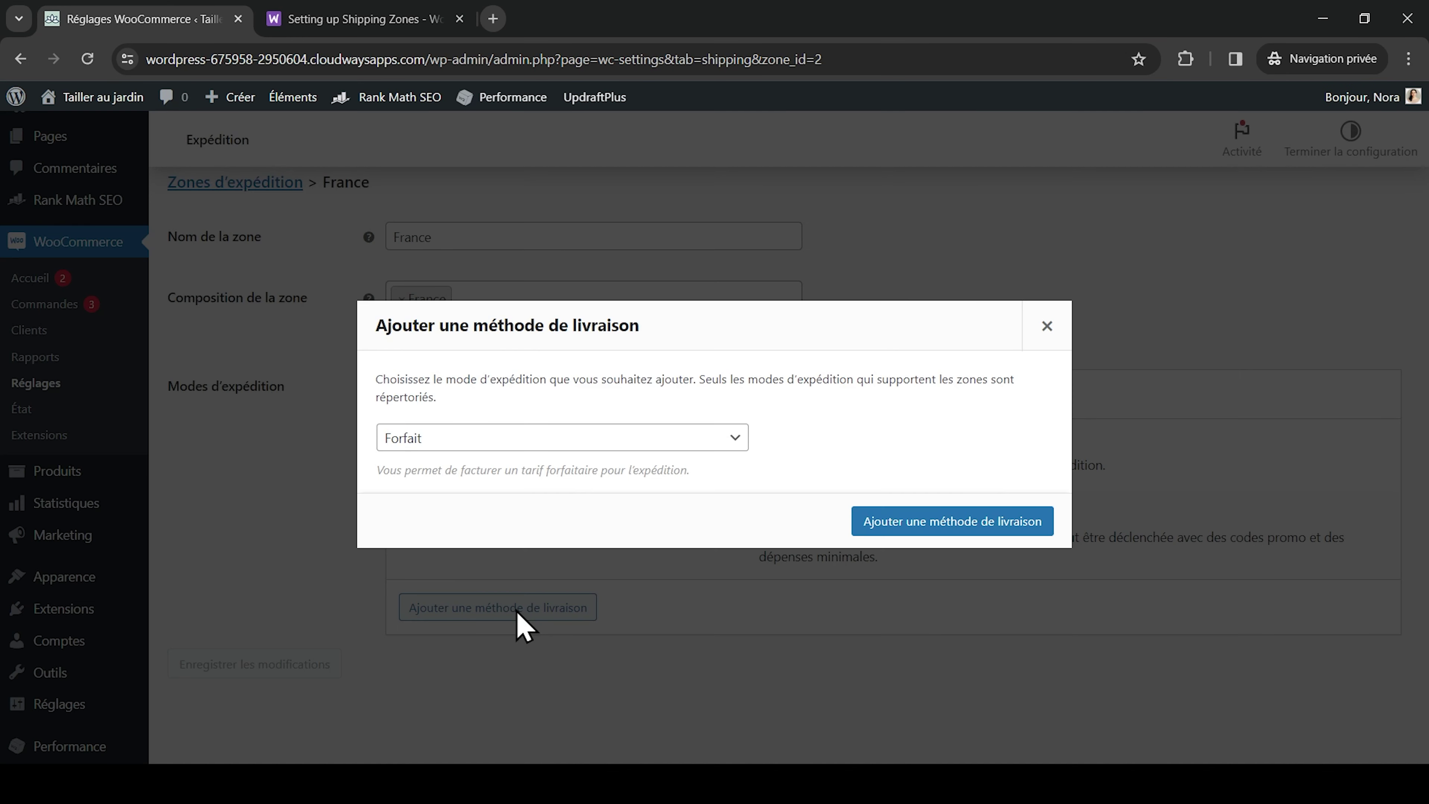
left_click(605, 442)
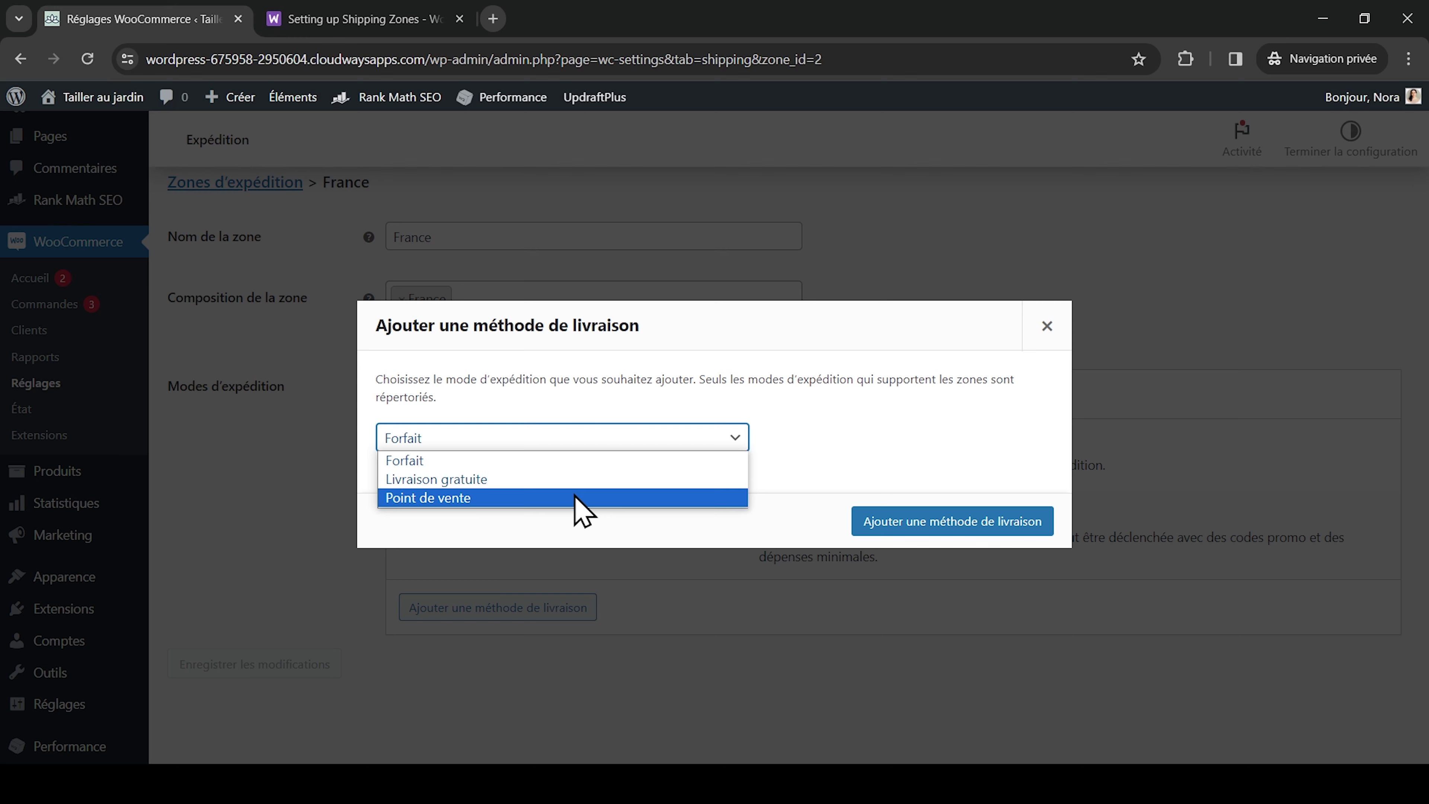
left_click(579, 497)
left_click(915, 523)
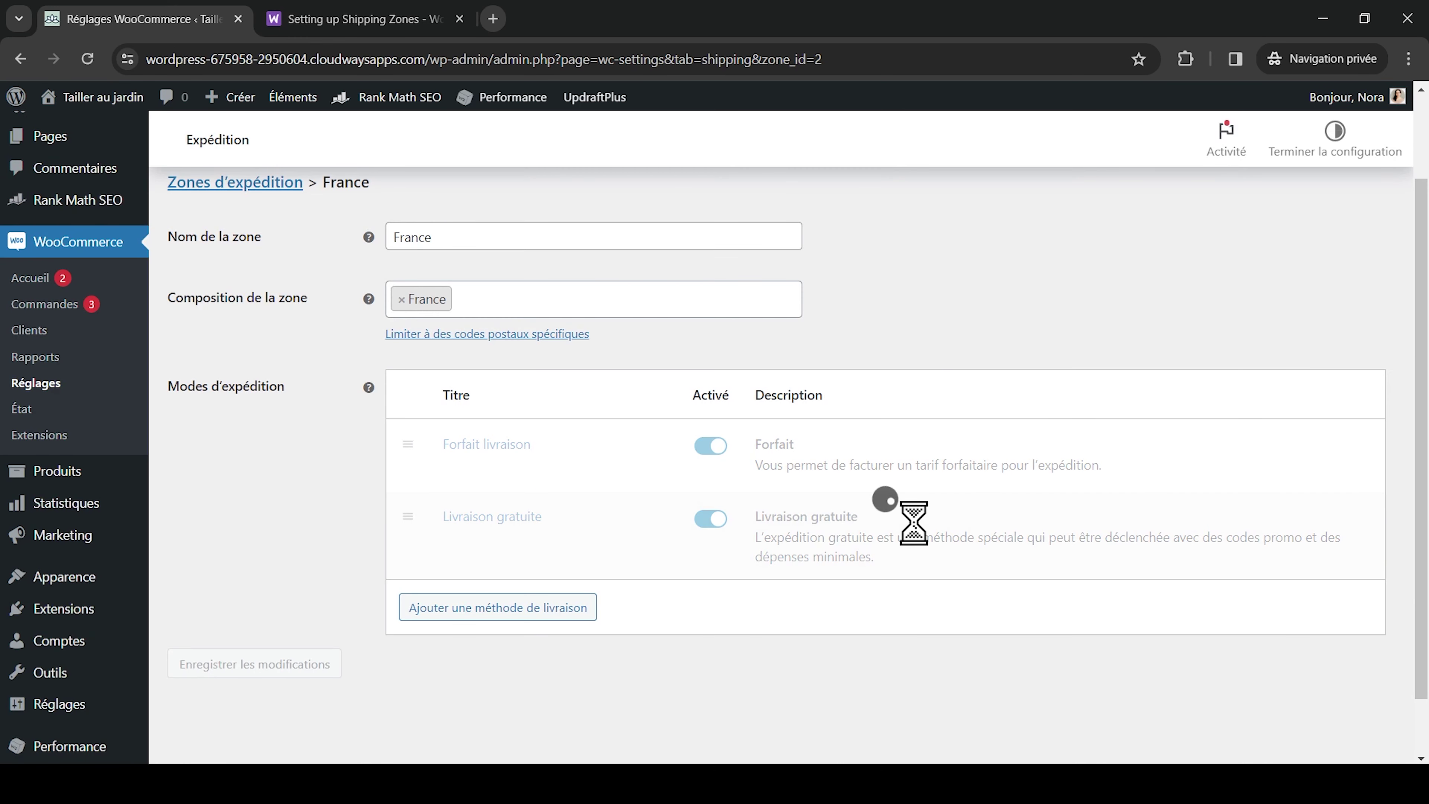
Step: Retitle the Point de vente method as "Retrait en magasin" and save its settings
left_click(464, 629)
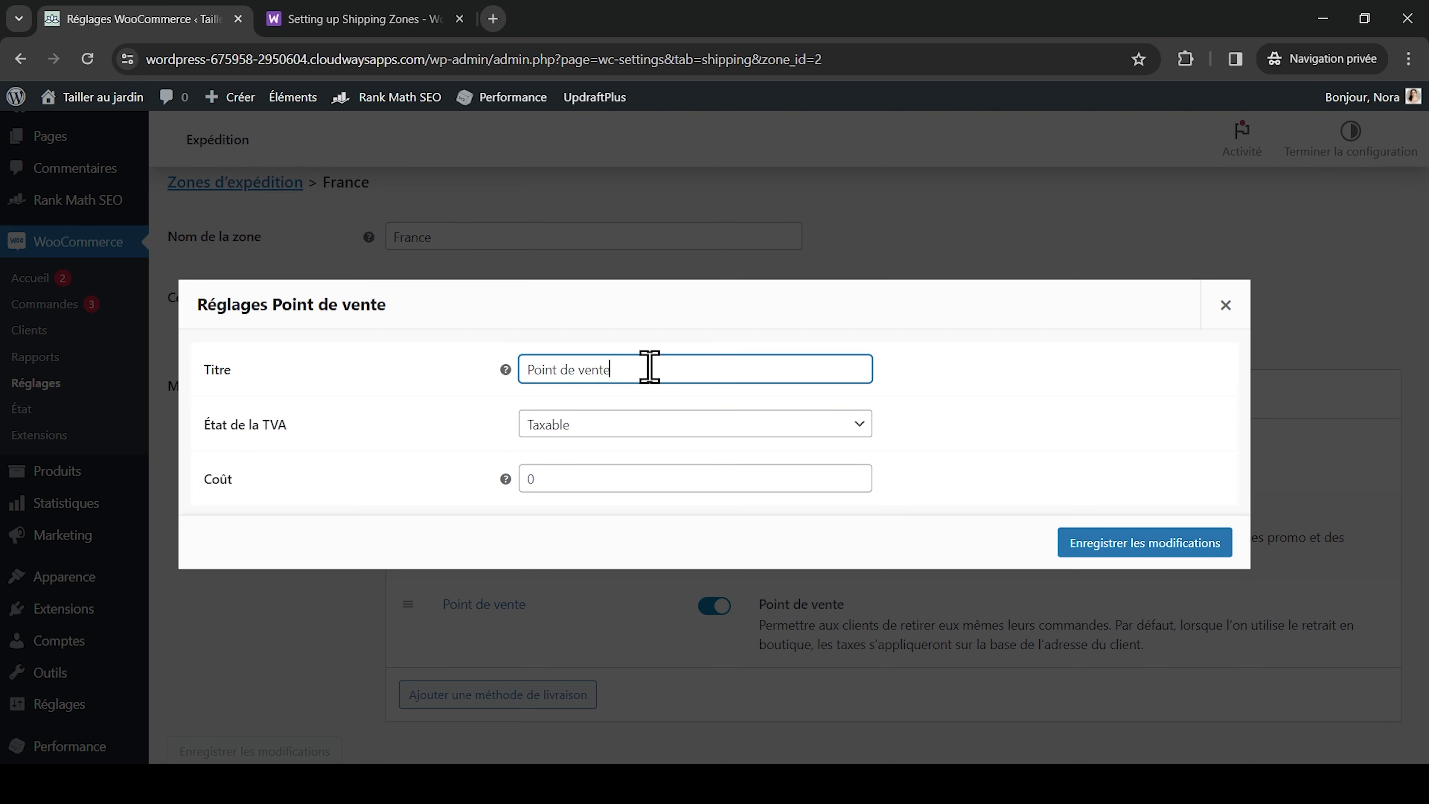
left_click_drag(649, 367, 488, 383)
type("Retrait en magasin")
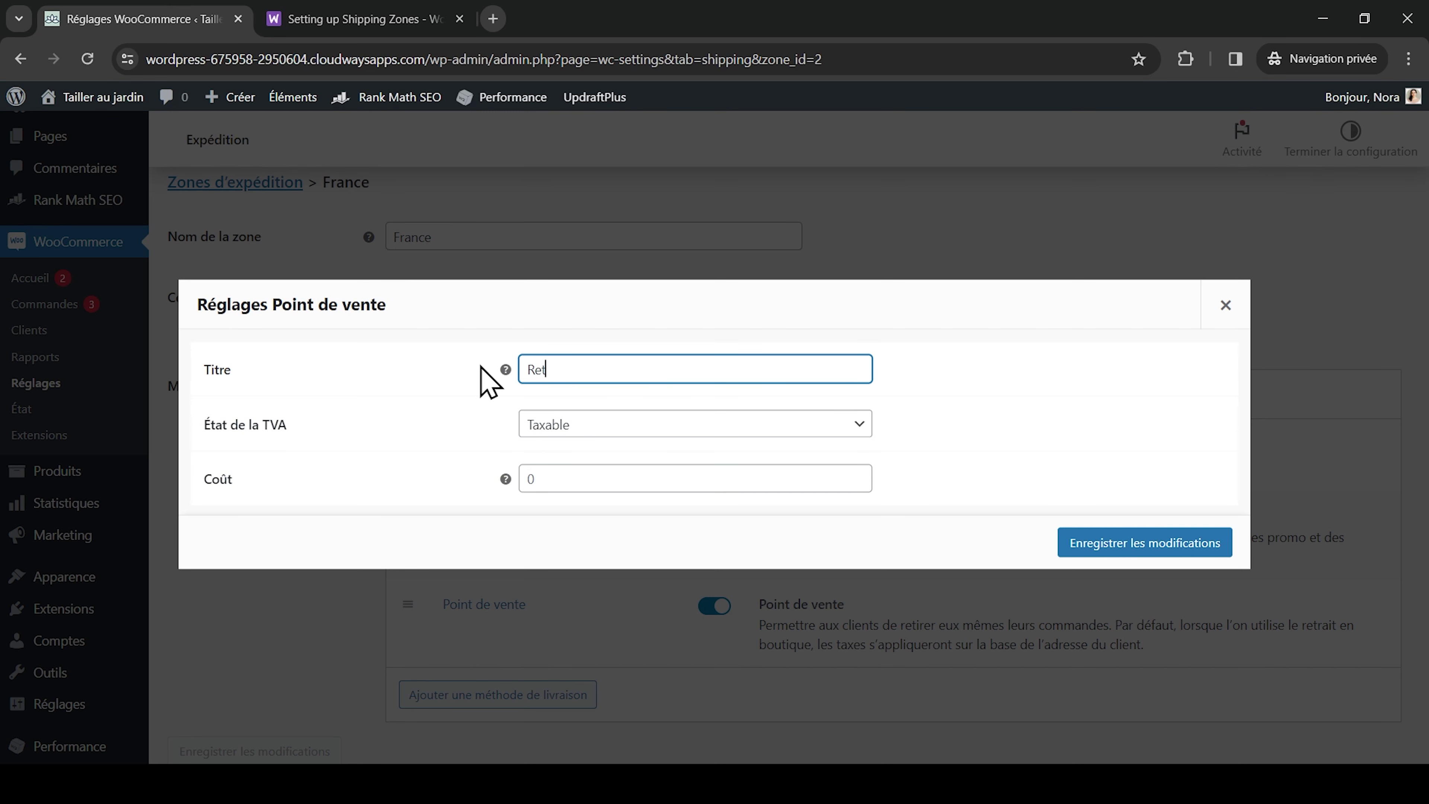
left_click(471, 432)
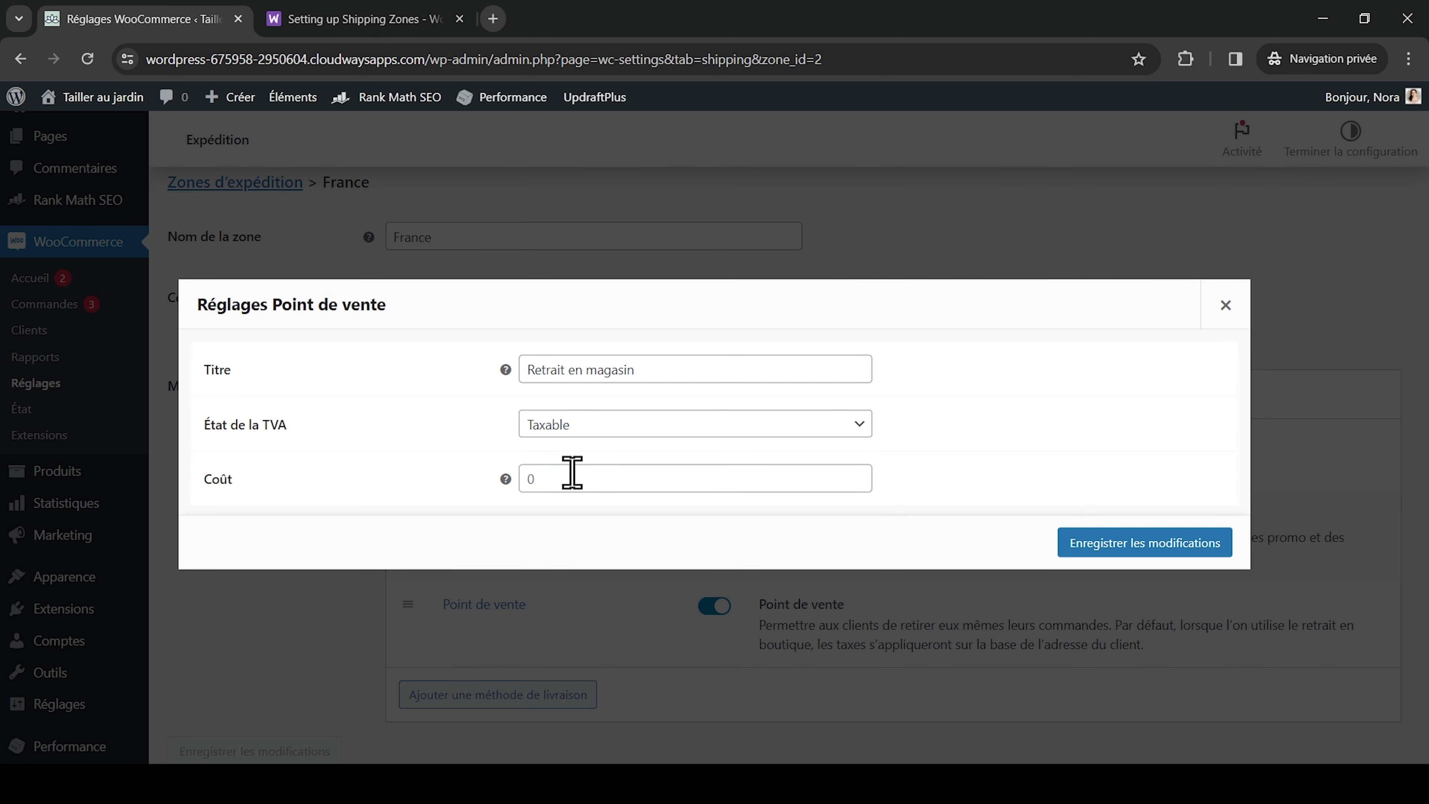
left_click(522, 477)
left_click(1138, 543)
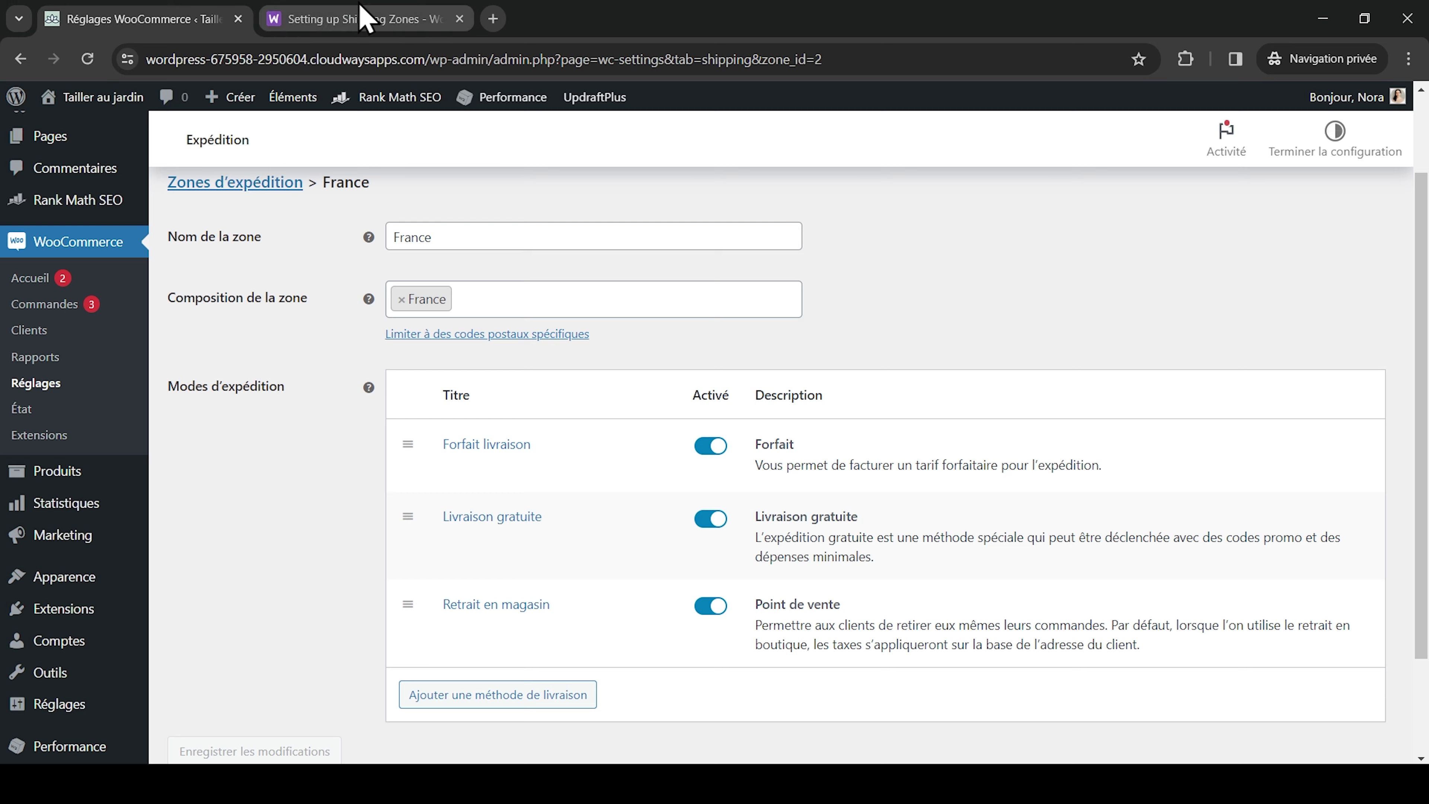
Step: Examine the WooCommerce documentation snippet that hides other shipping methods when free shipping is available, and return to the zone settings
left_click(365, 19)
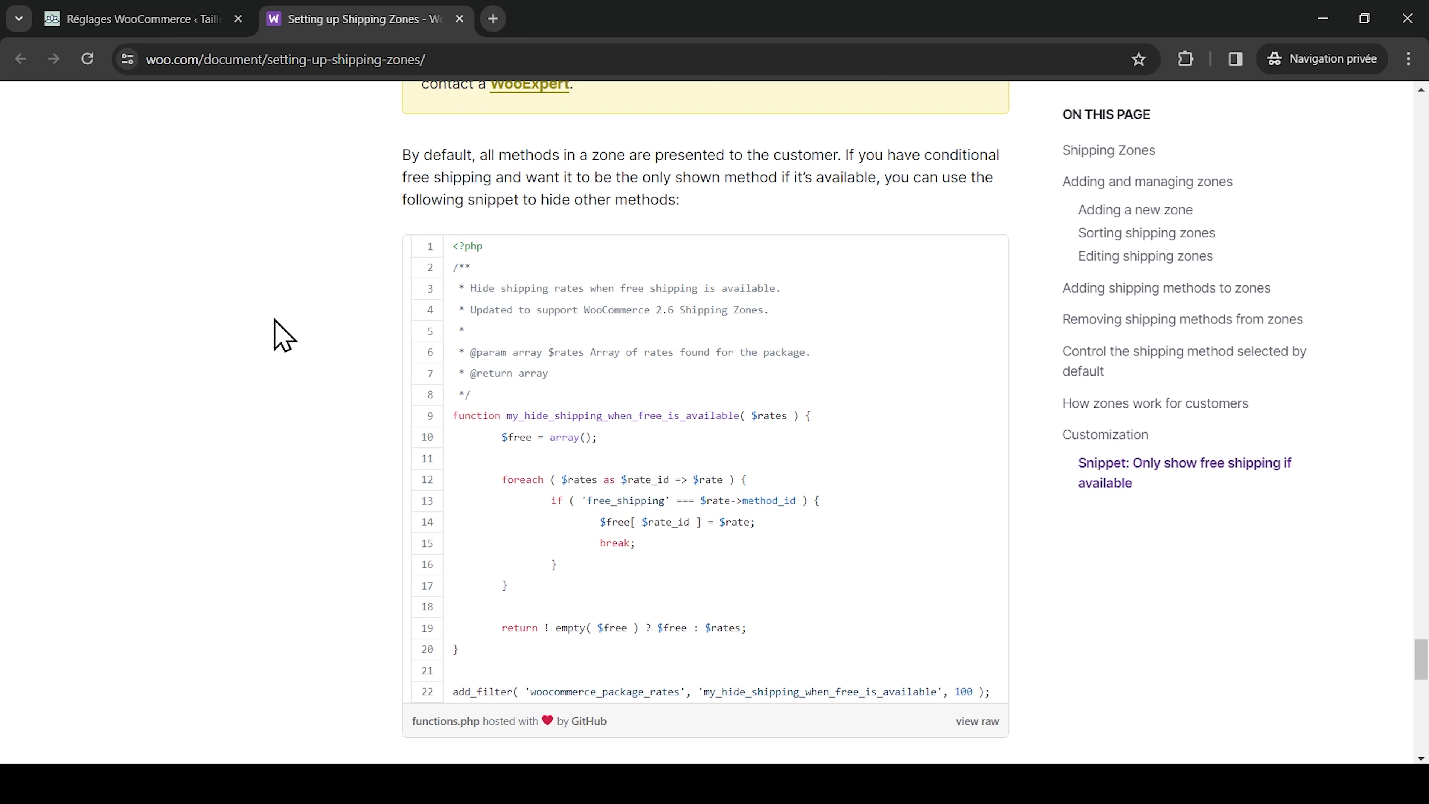
scroll(280, 421, "down", 10)
scroll(280, 420, "up", 5)
key("ctrl+shift+Tab")
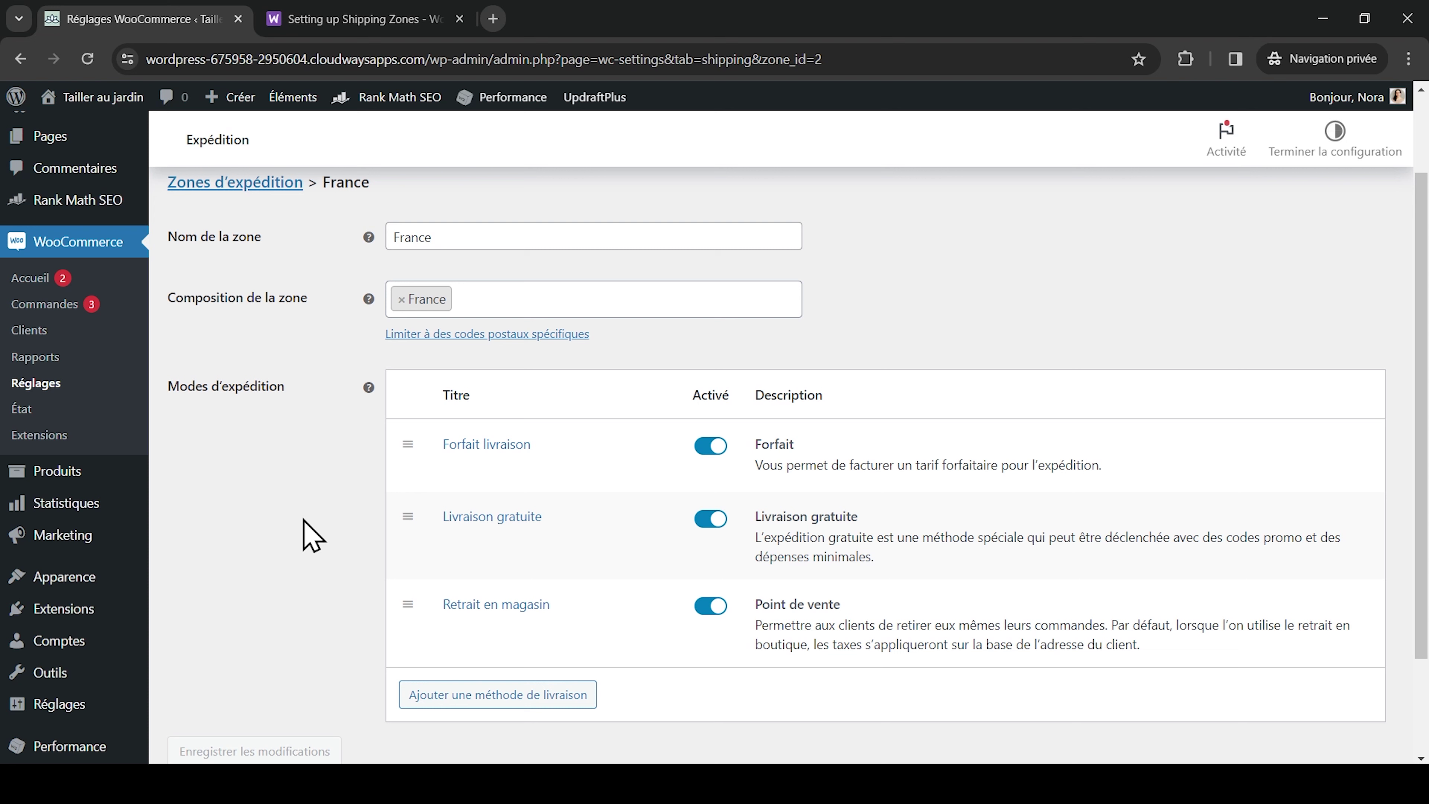
Step: Assign the Produits volumineux shipping class to the product Robe noire longue chic and update the product
mouse_move(103, 473)
left_click(216, 474)
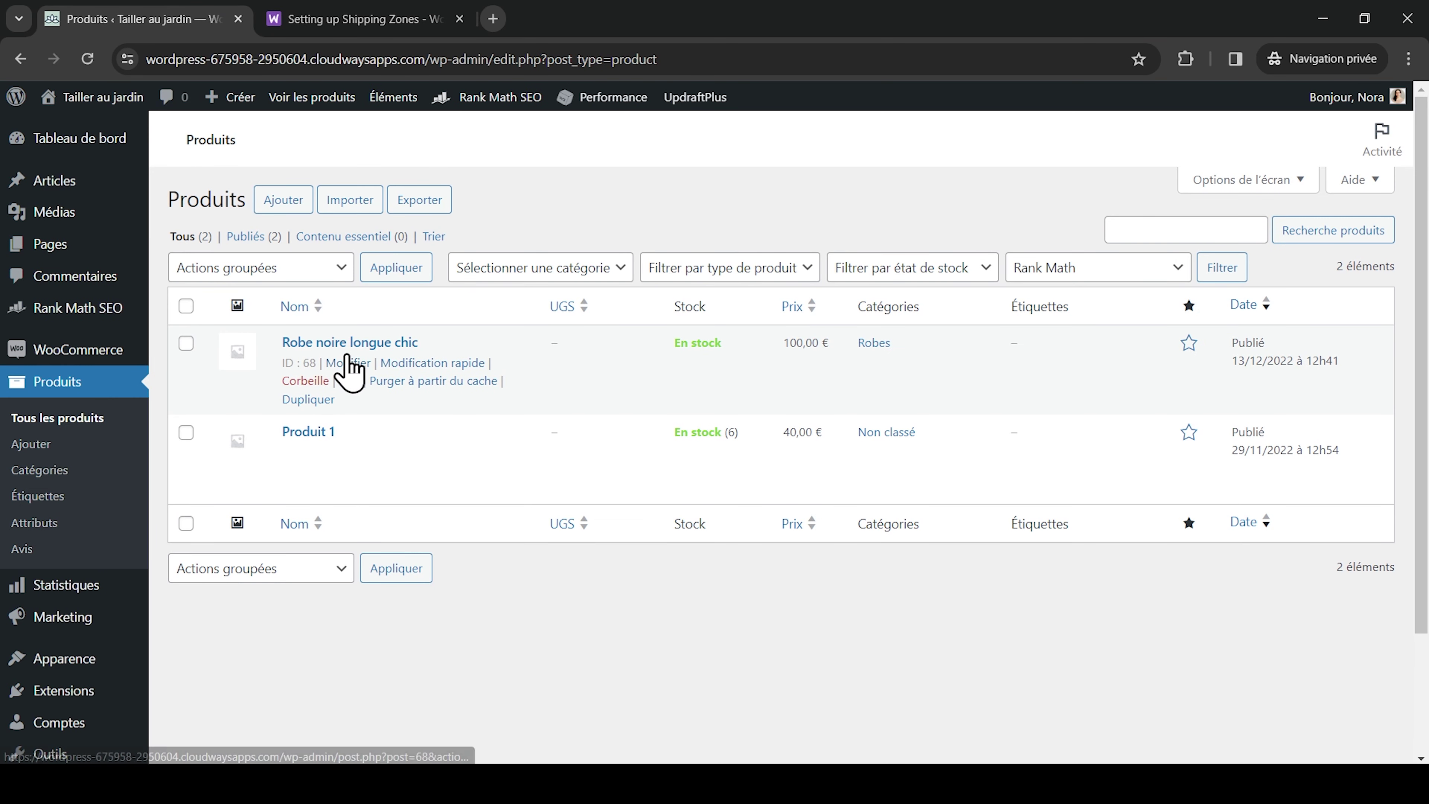
left_click(347, 360)
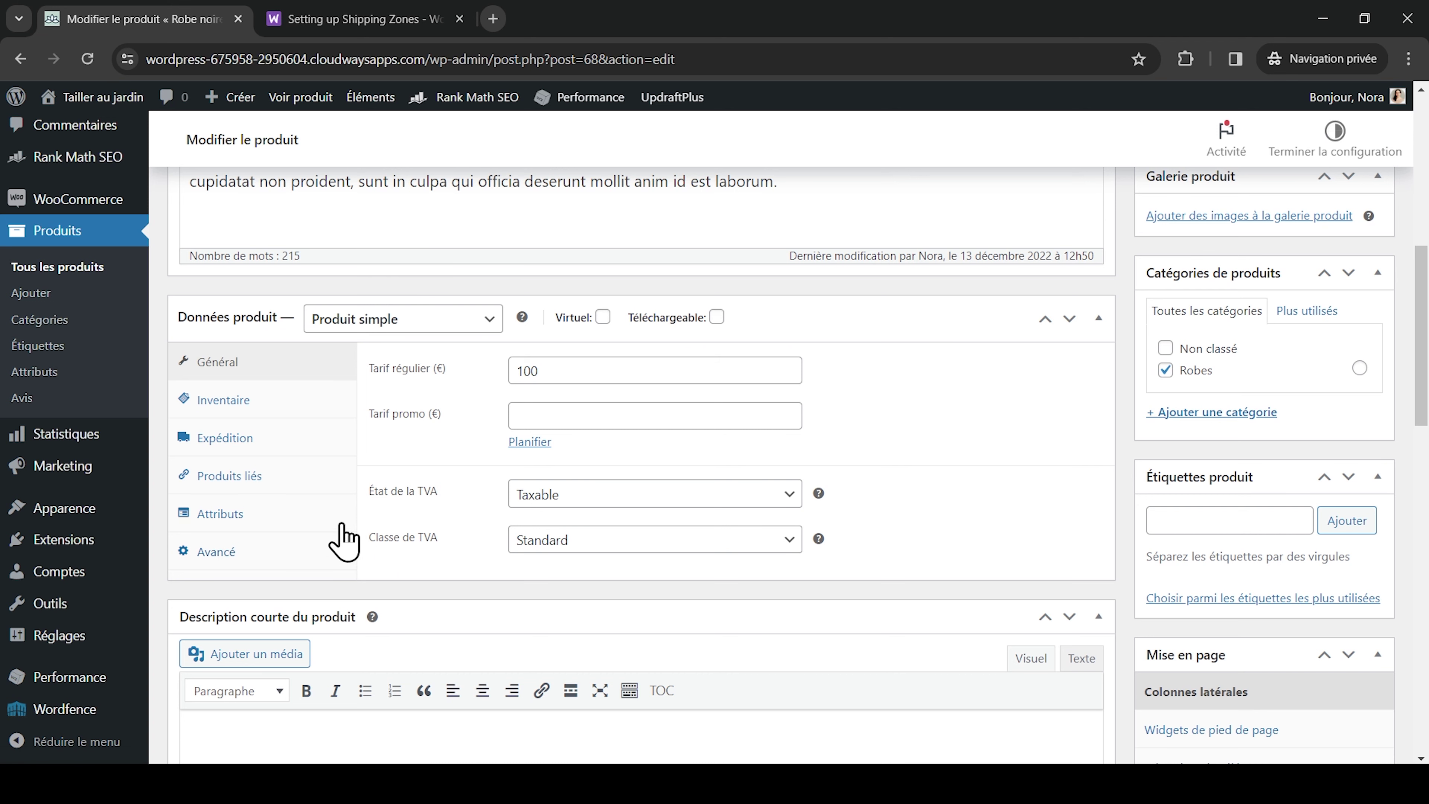
left_click(243, 437)
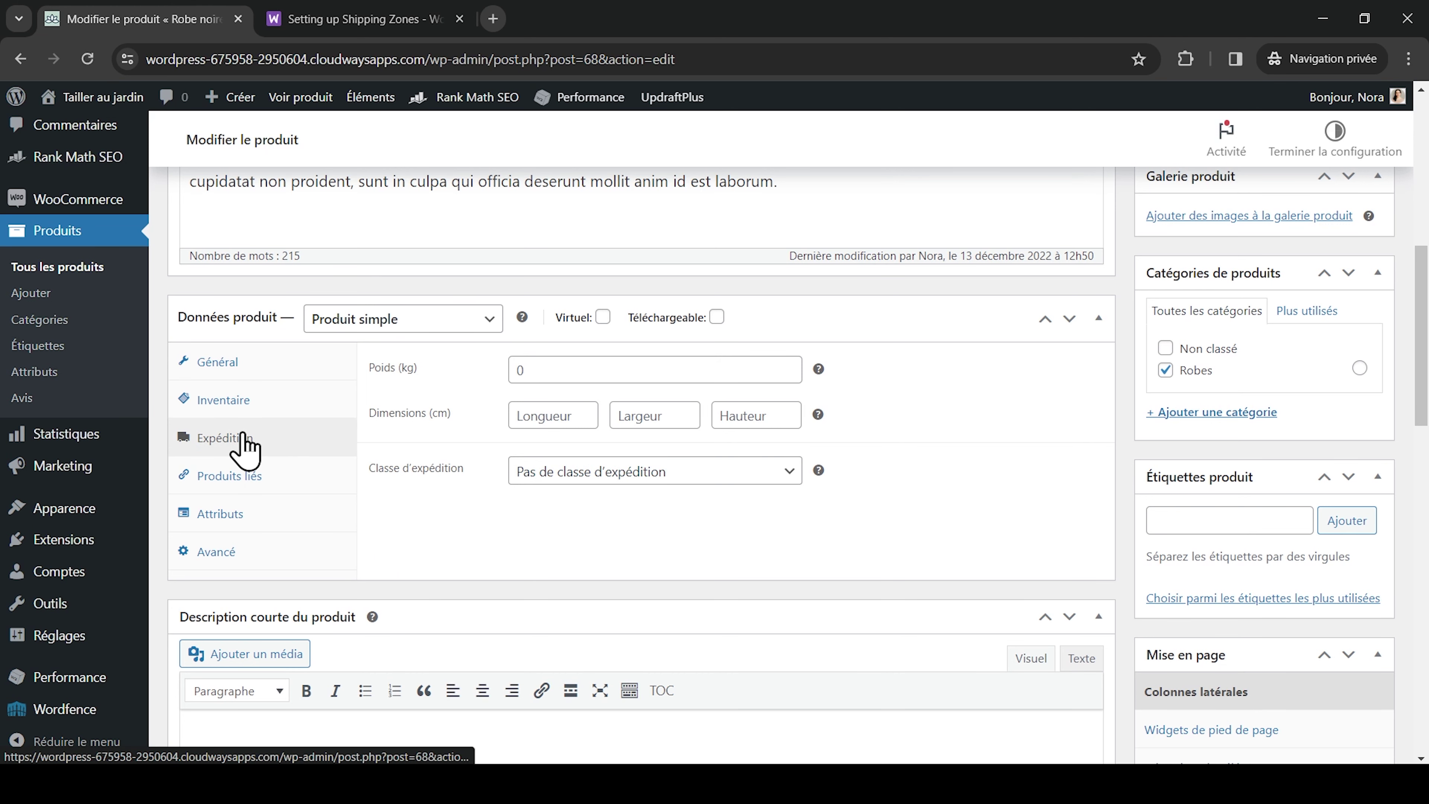
left_click(606, 477)
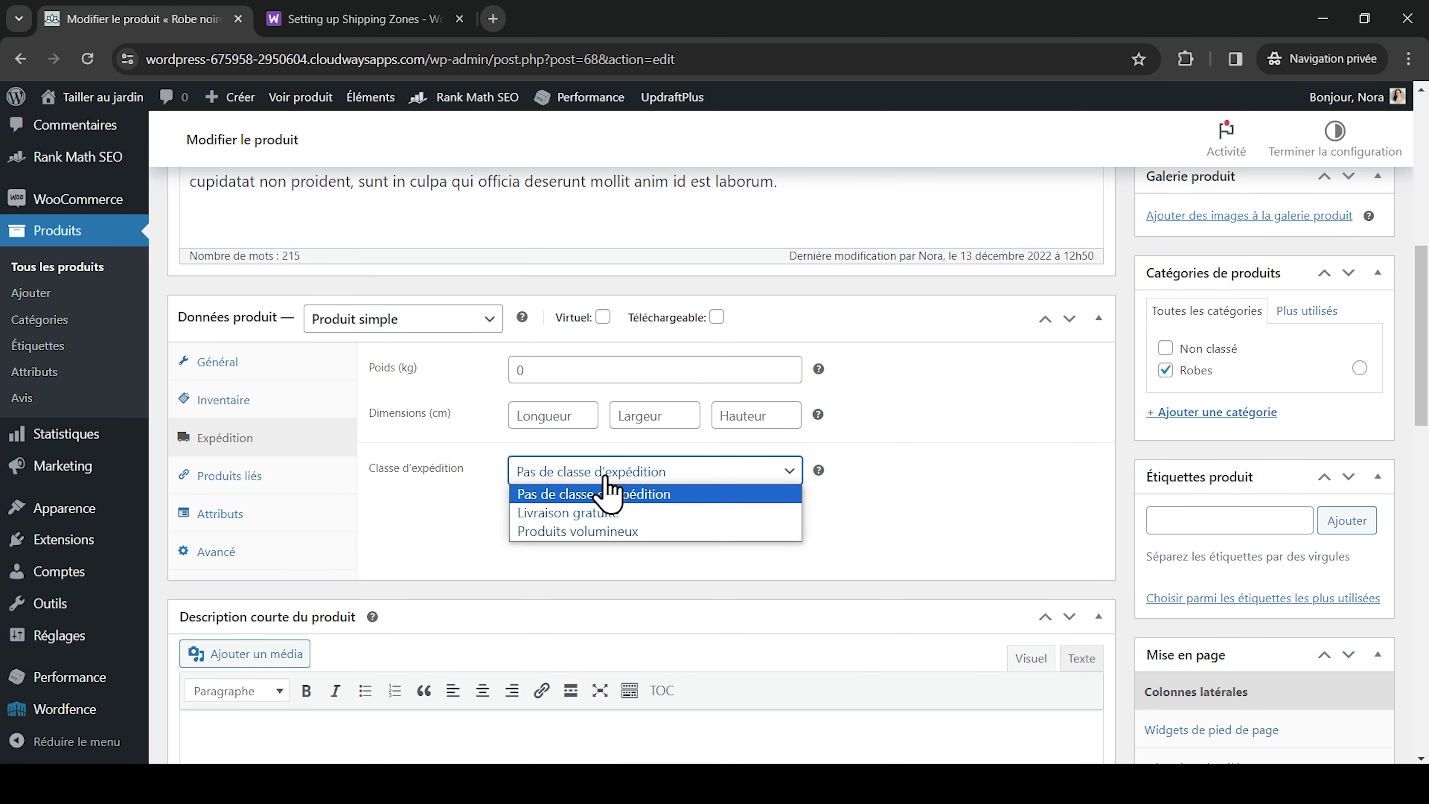
left_click(597, 531)
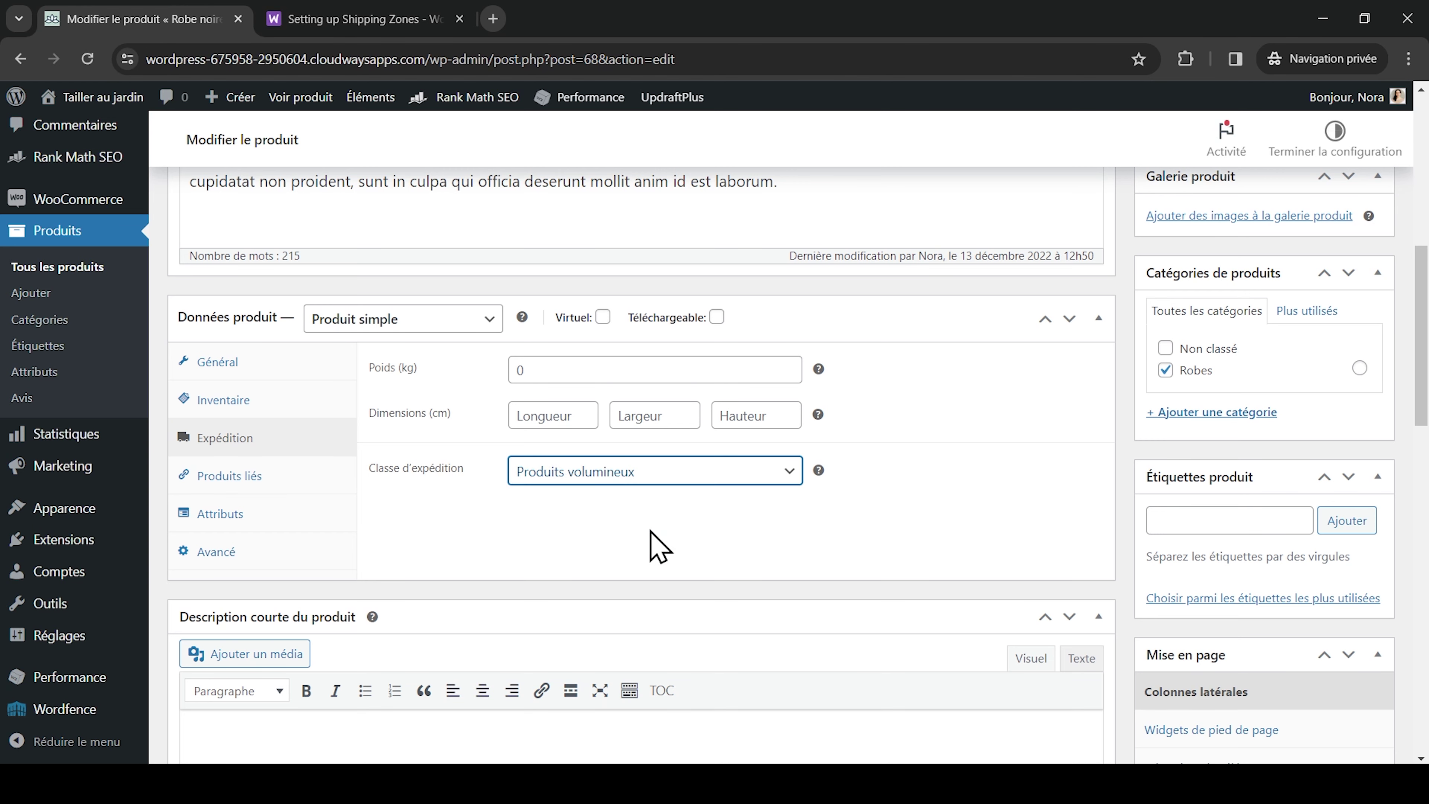
scroll(658, 545, "up", 10)
left_click(1372, 599)
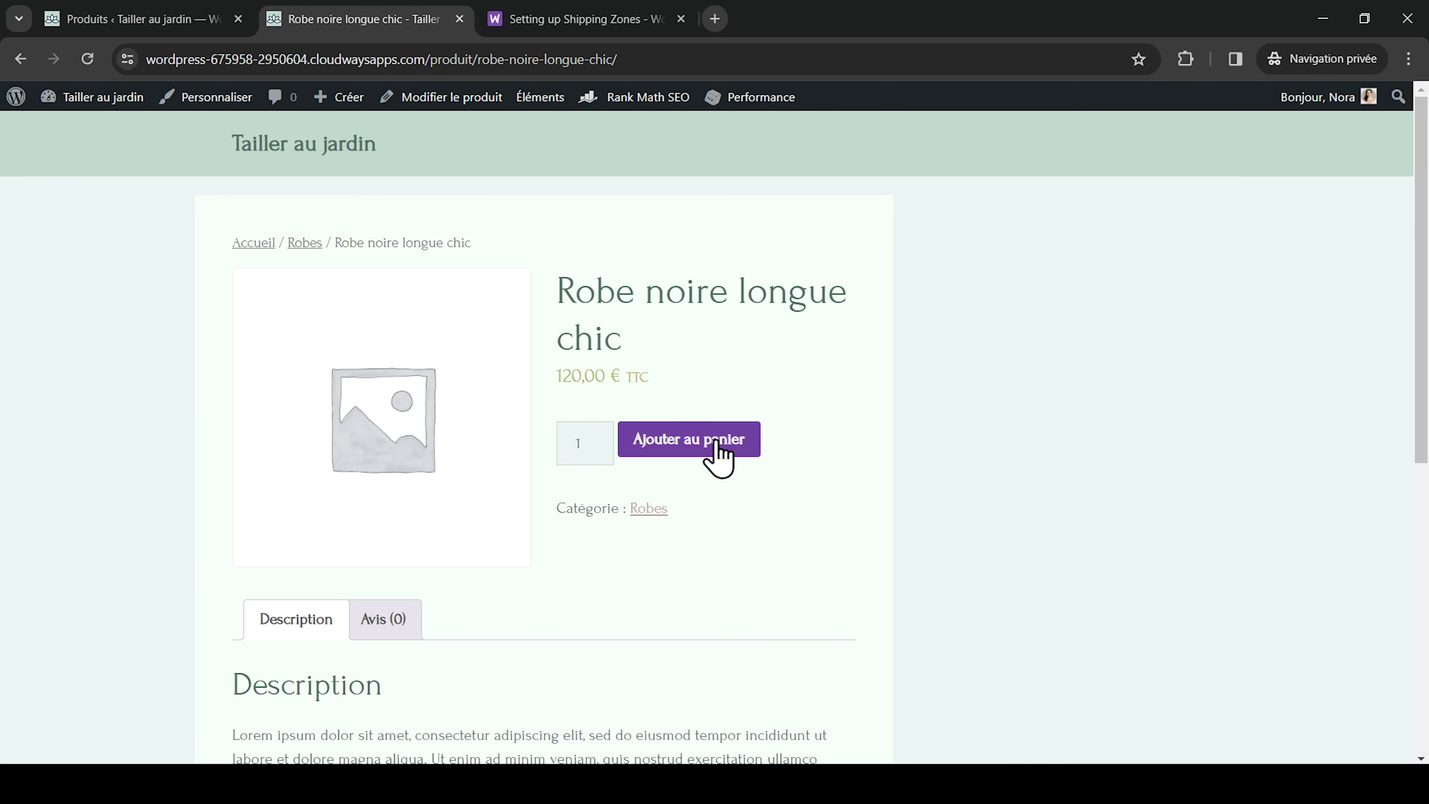
Step: Add one Robe noire longue chic to the cart from its shop page and examine the cart's shipping cost
left_click(715, 439)
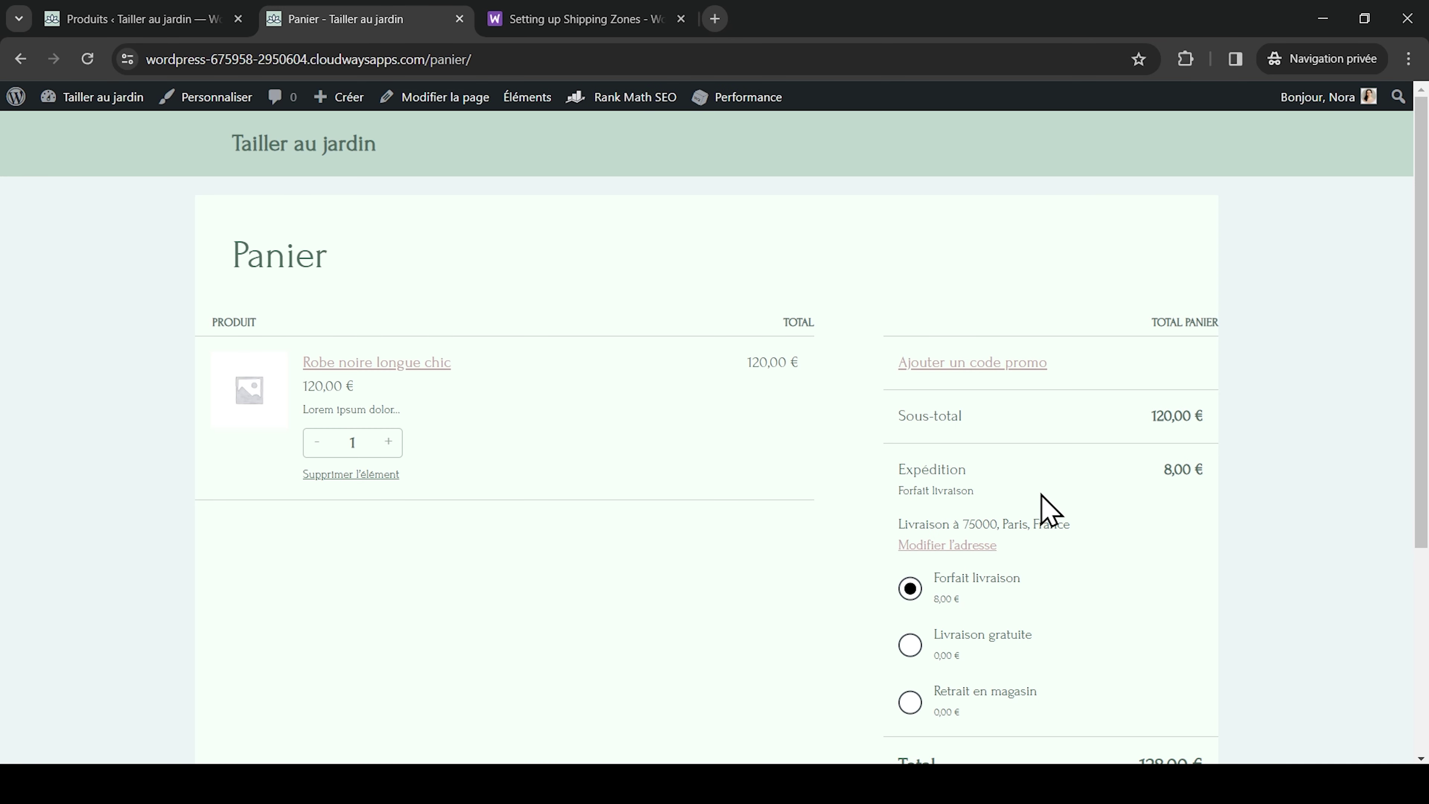
left_click_drag(1162, 471, 1215, 471)
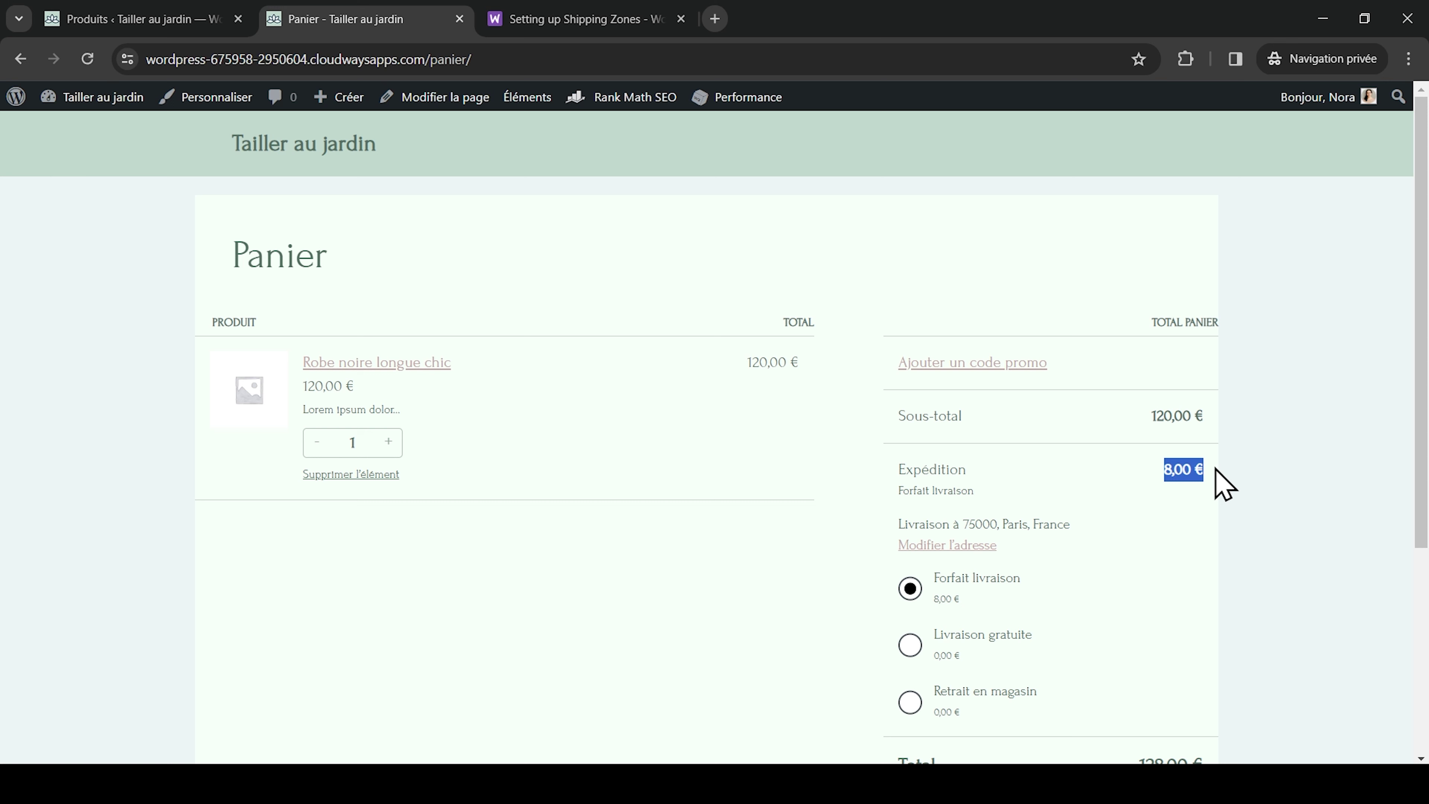
left_click(1225, 484)
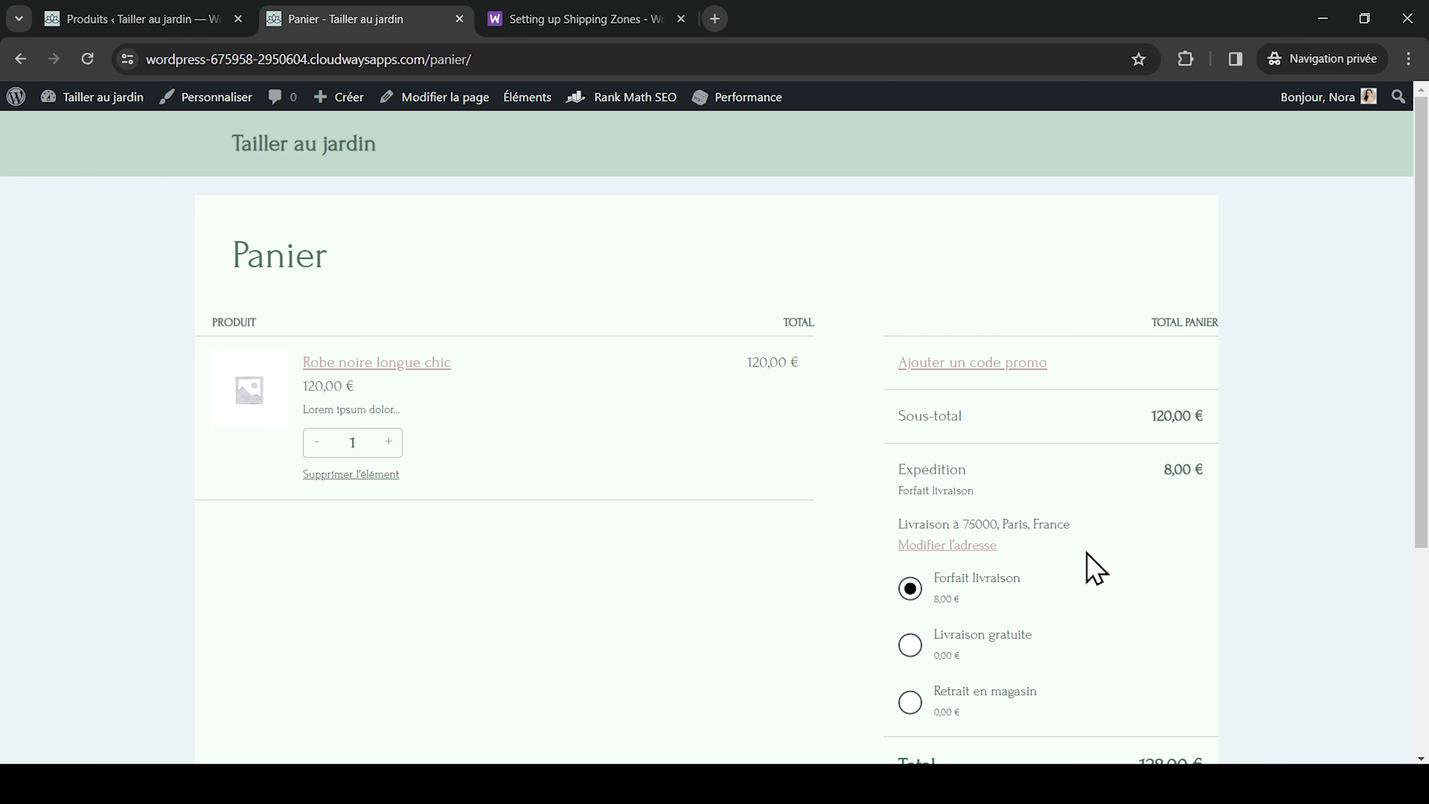
Step: Consult the documentation's free-shipping-only snippet again and go back to the cart
left_click(597, 18)
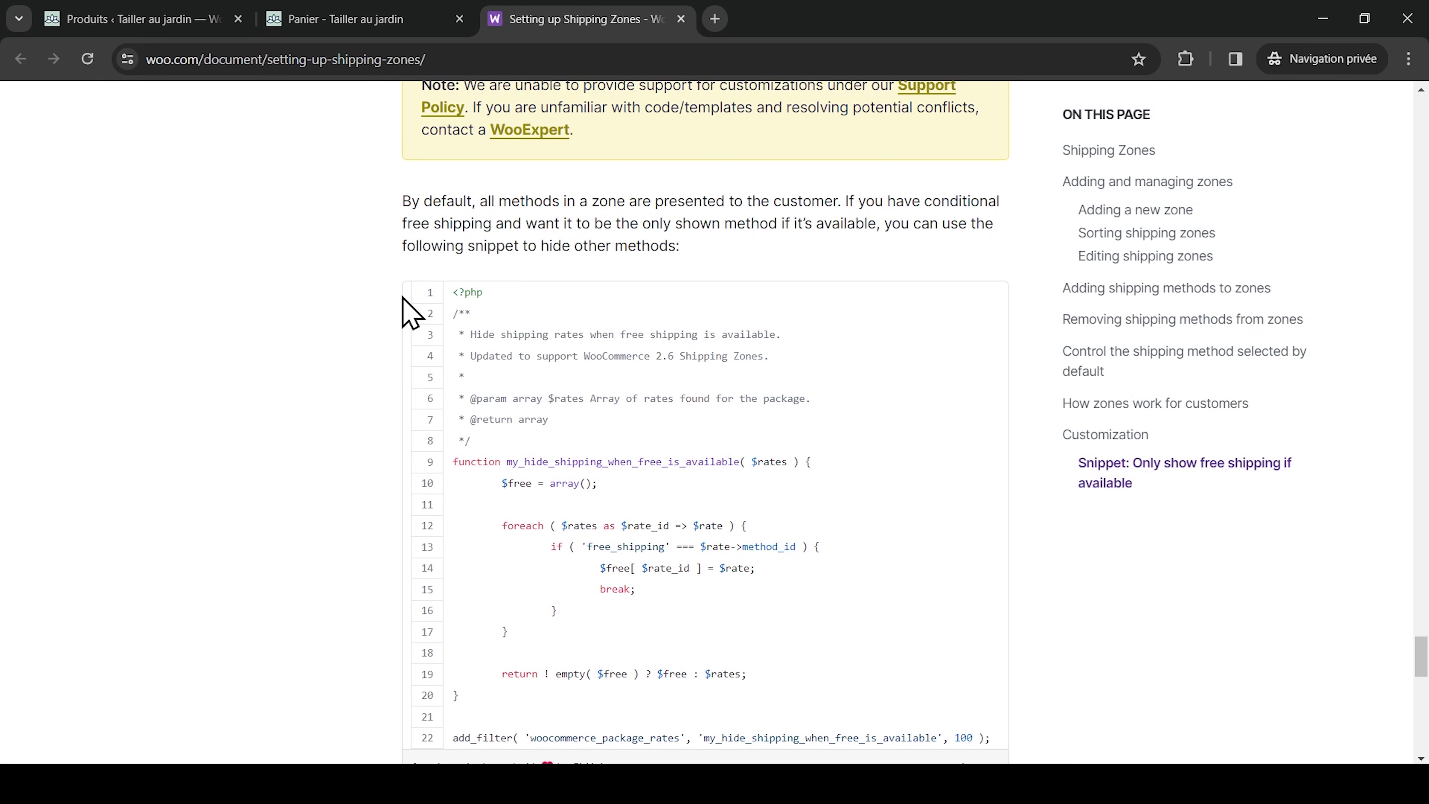
left_click(323, 19)
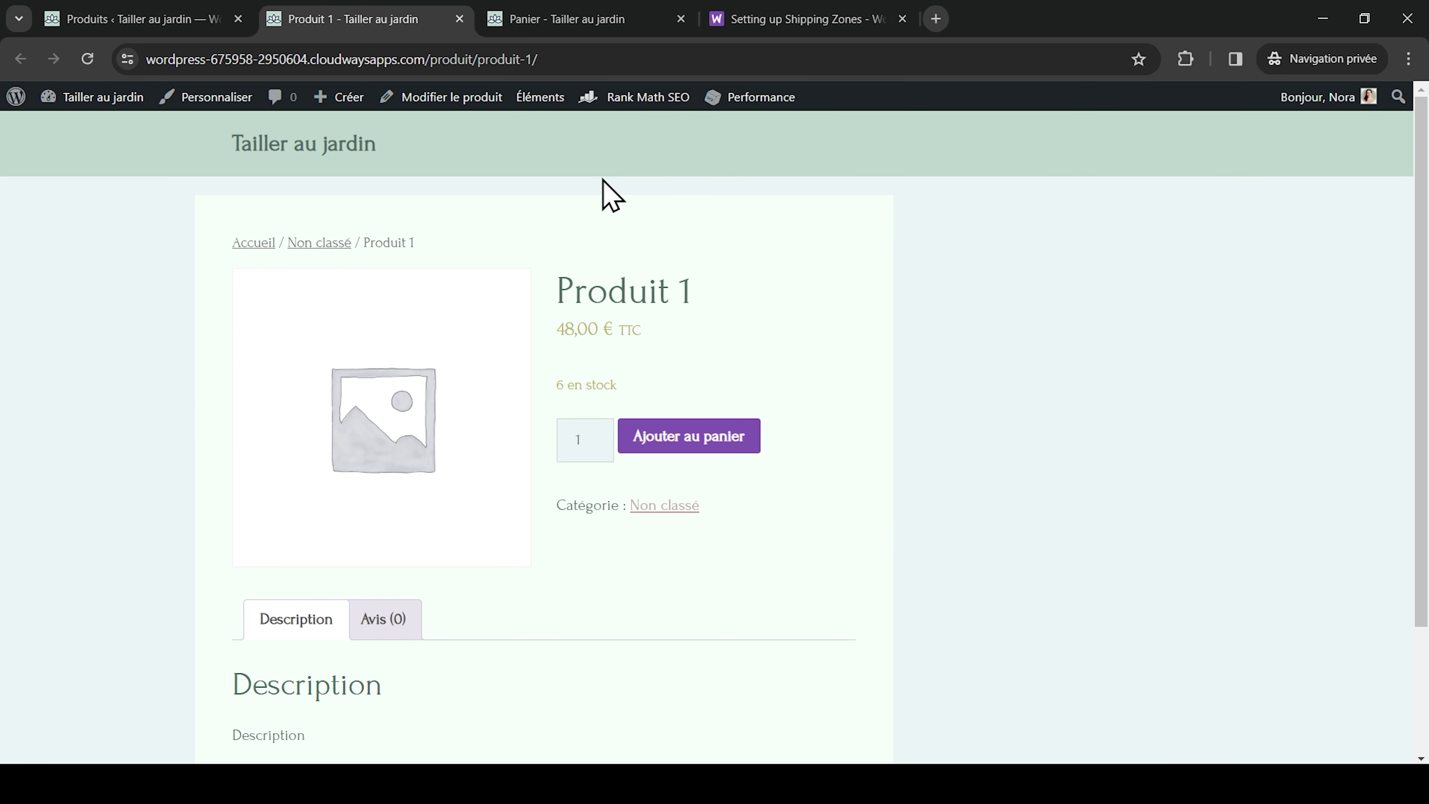
Step: Add one Produit 1 to the cart from its shop page and remove Robe noire longue chic from the cart
left_click(696, 445)
left_click(795, 294)
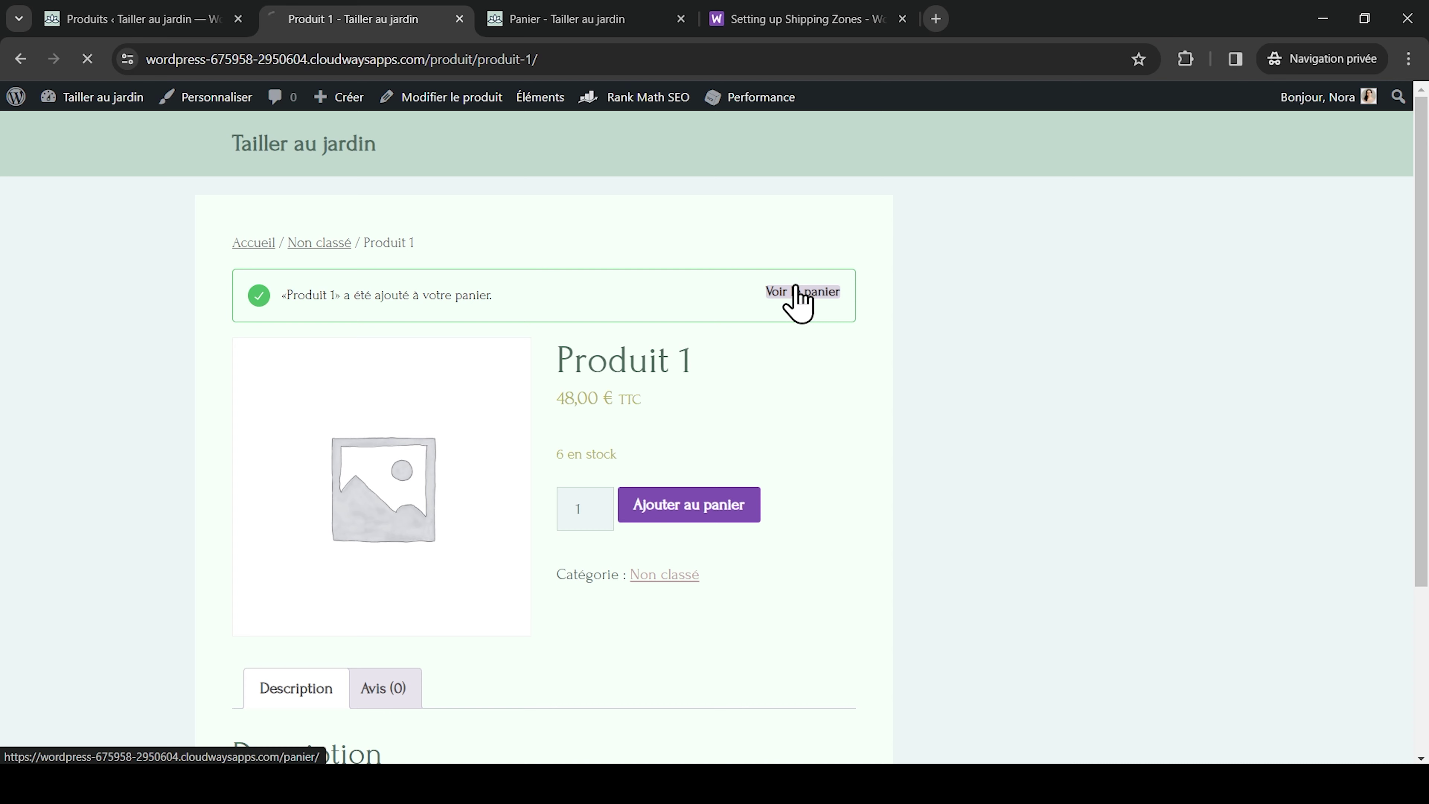
left_click(680, 19)
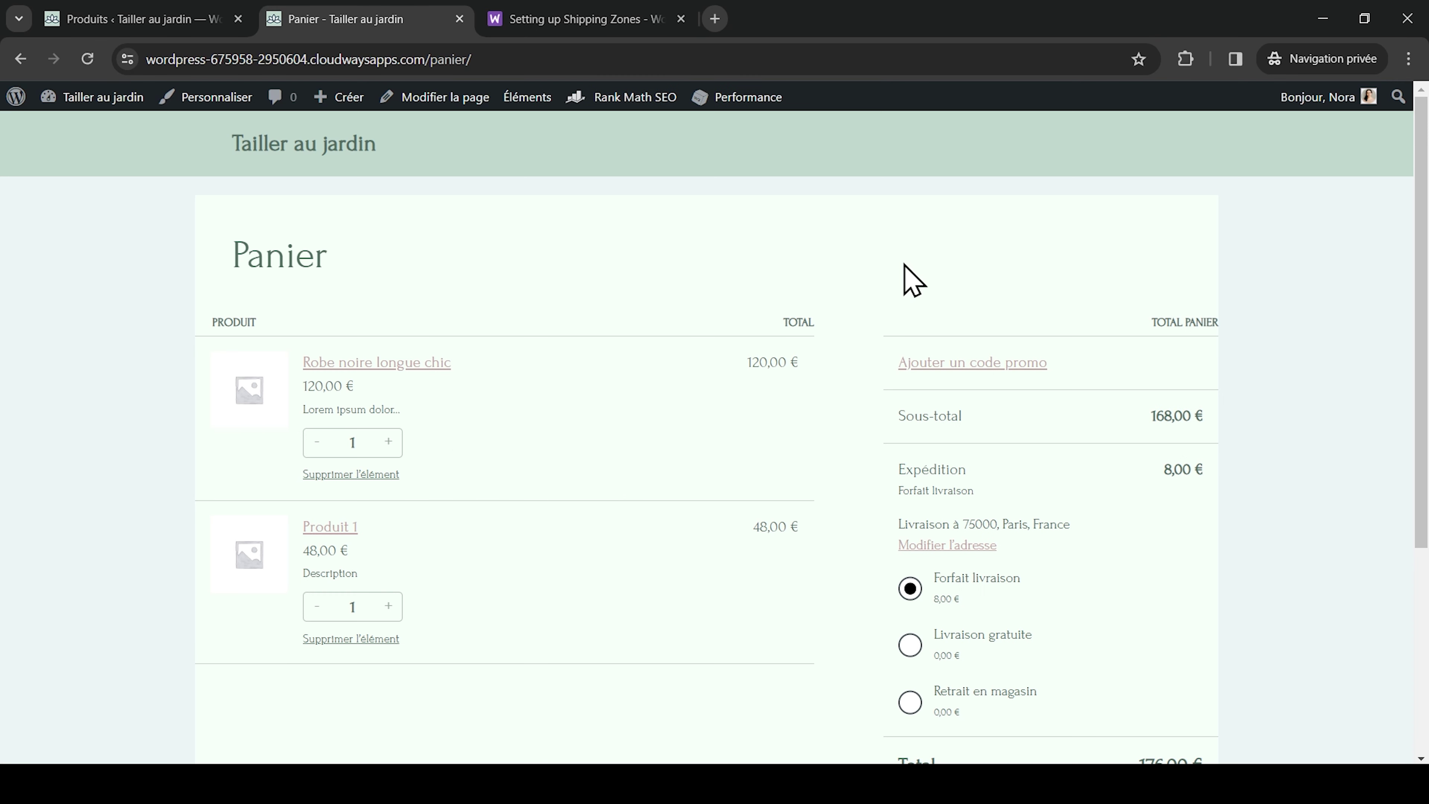
left_click(372, 476)
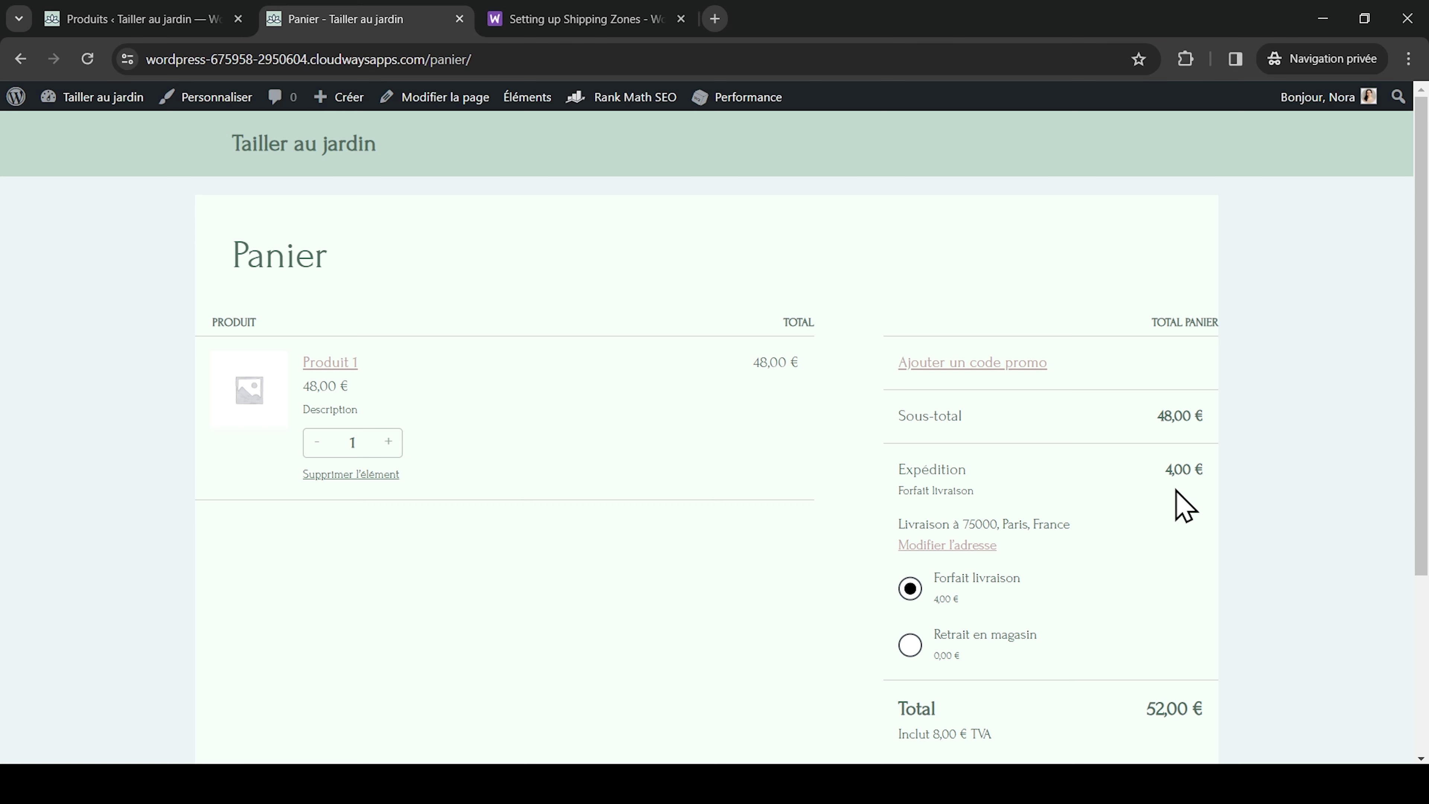
Step: Assign the Livraison gratuite shipping class to Produit 1, save the product update and go back to the cart
key("ctrl+shift+Tab")
left_click(349, 452)
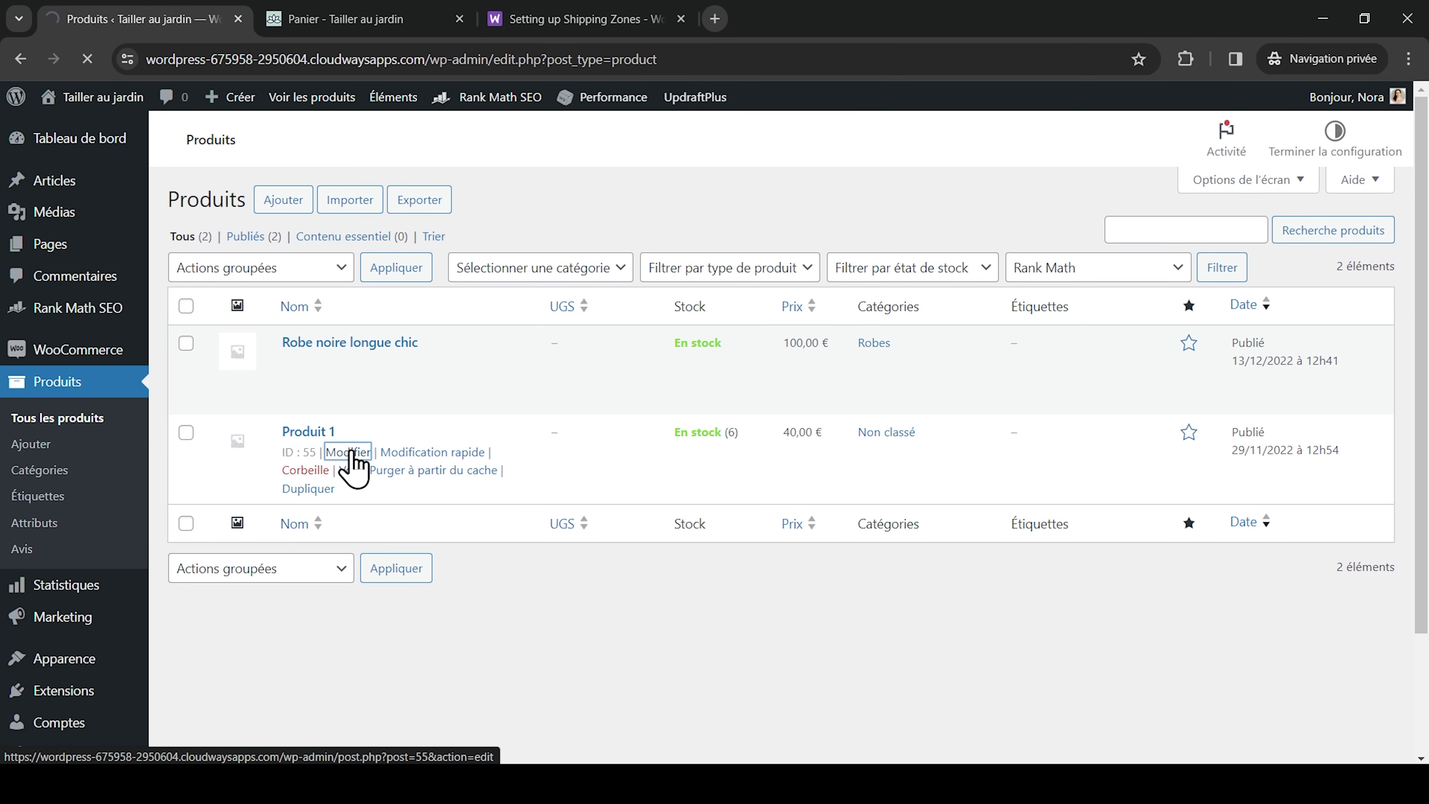
scroll(351, 466, "down", 5)
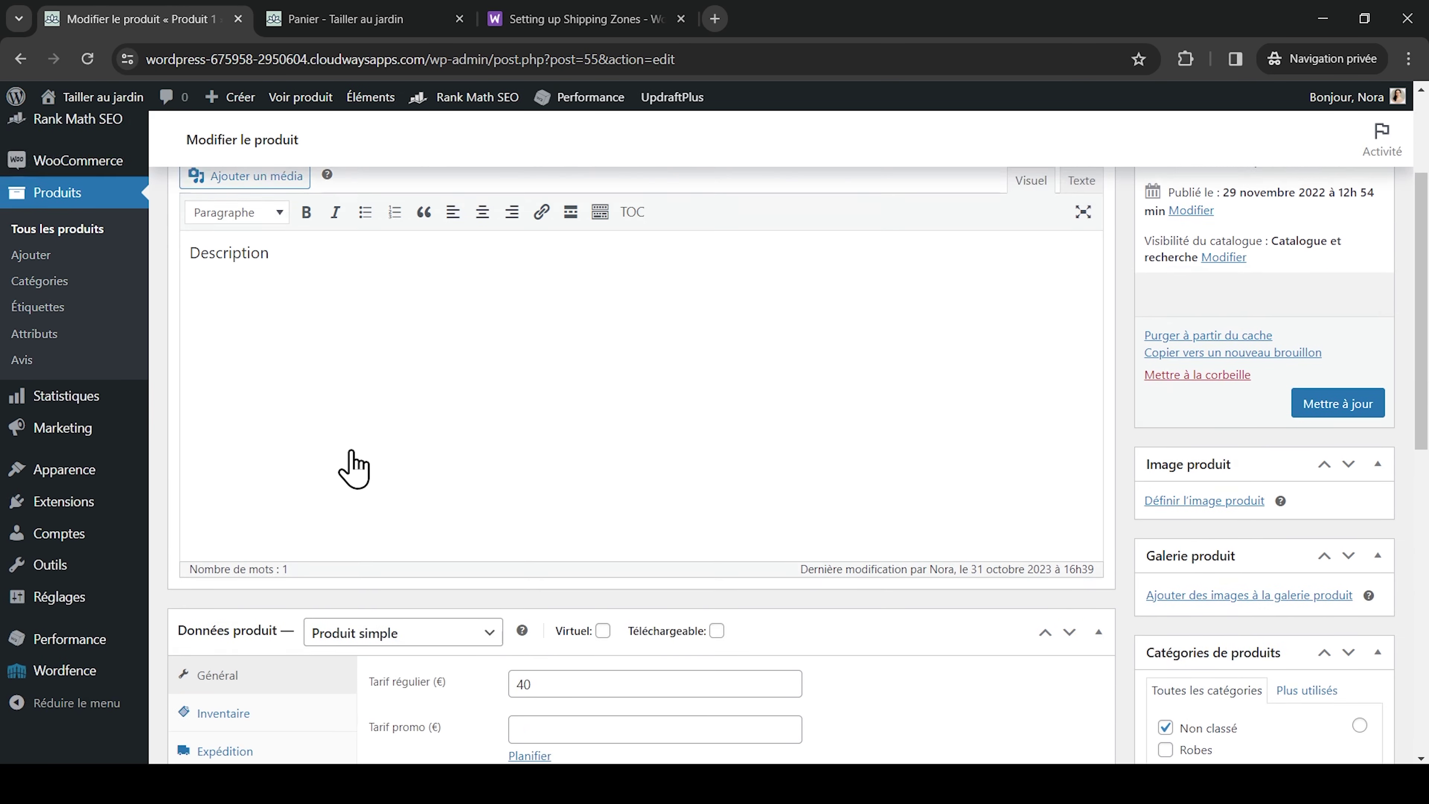
left_click(264, 483)
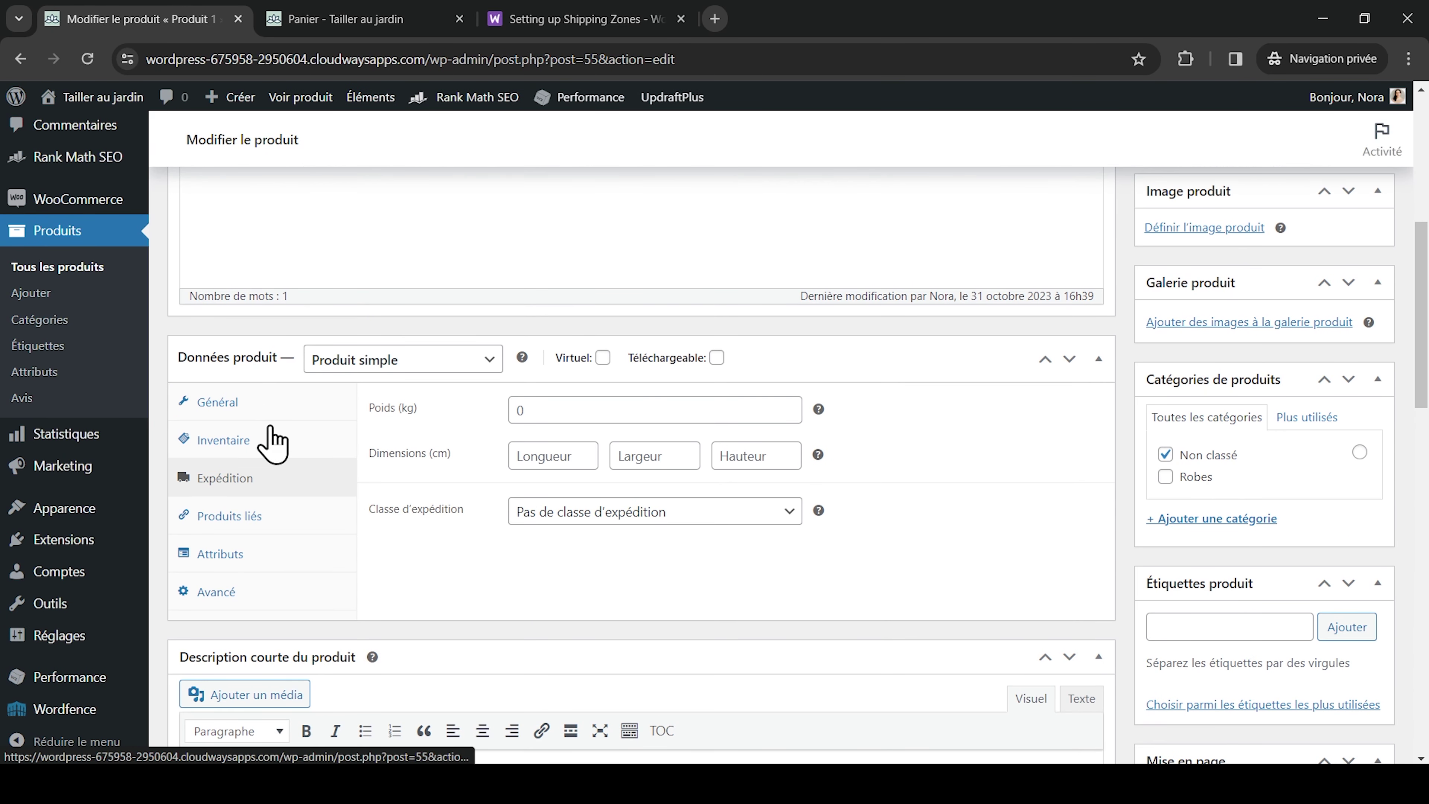
left_click(575, 513)
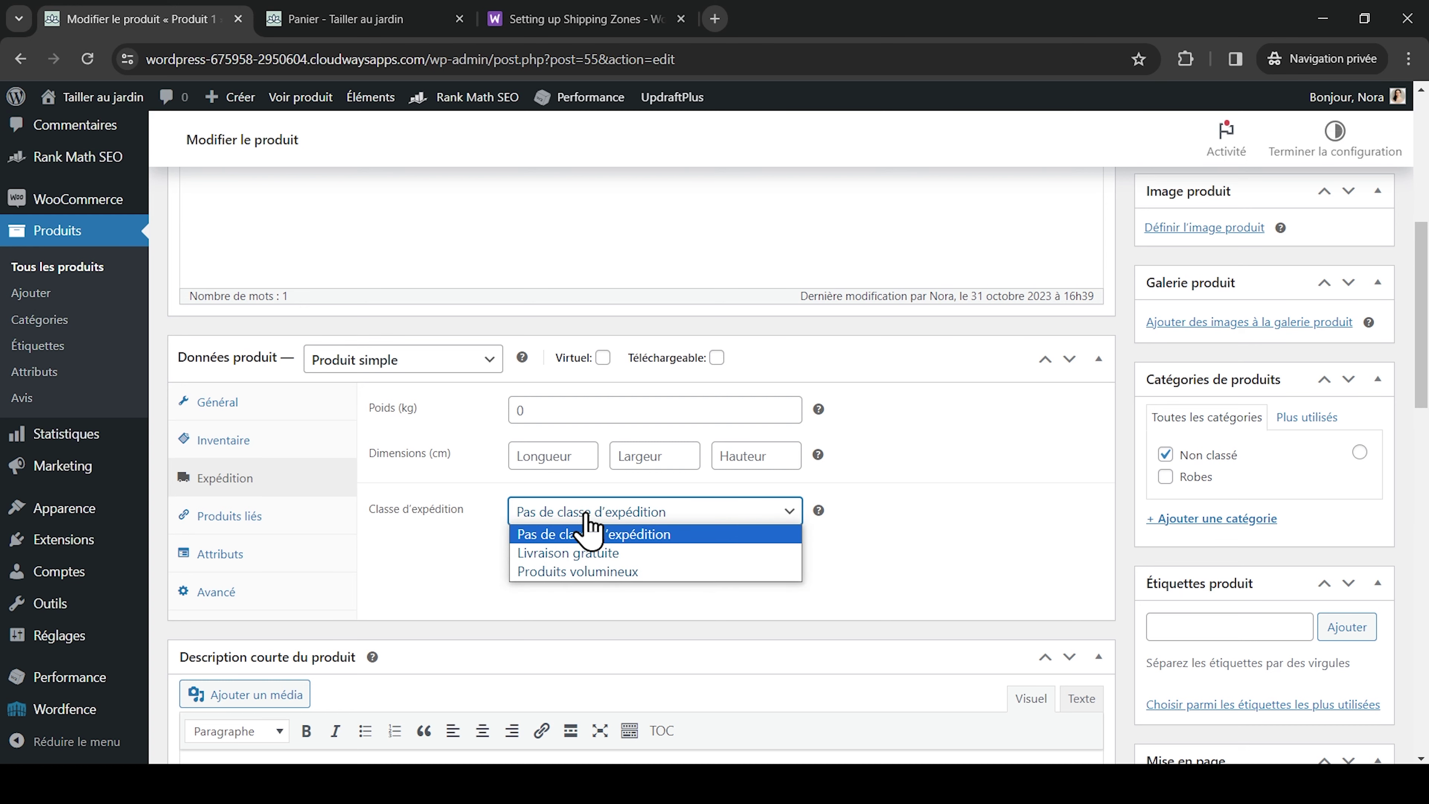
left_click(639, 554)
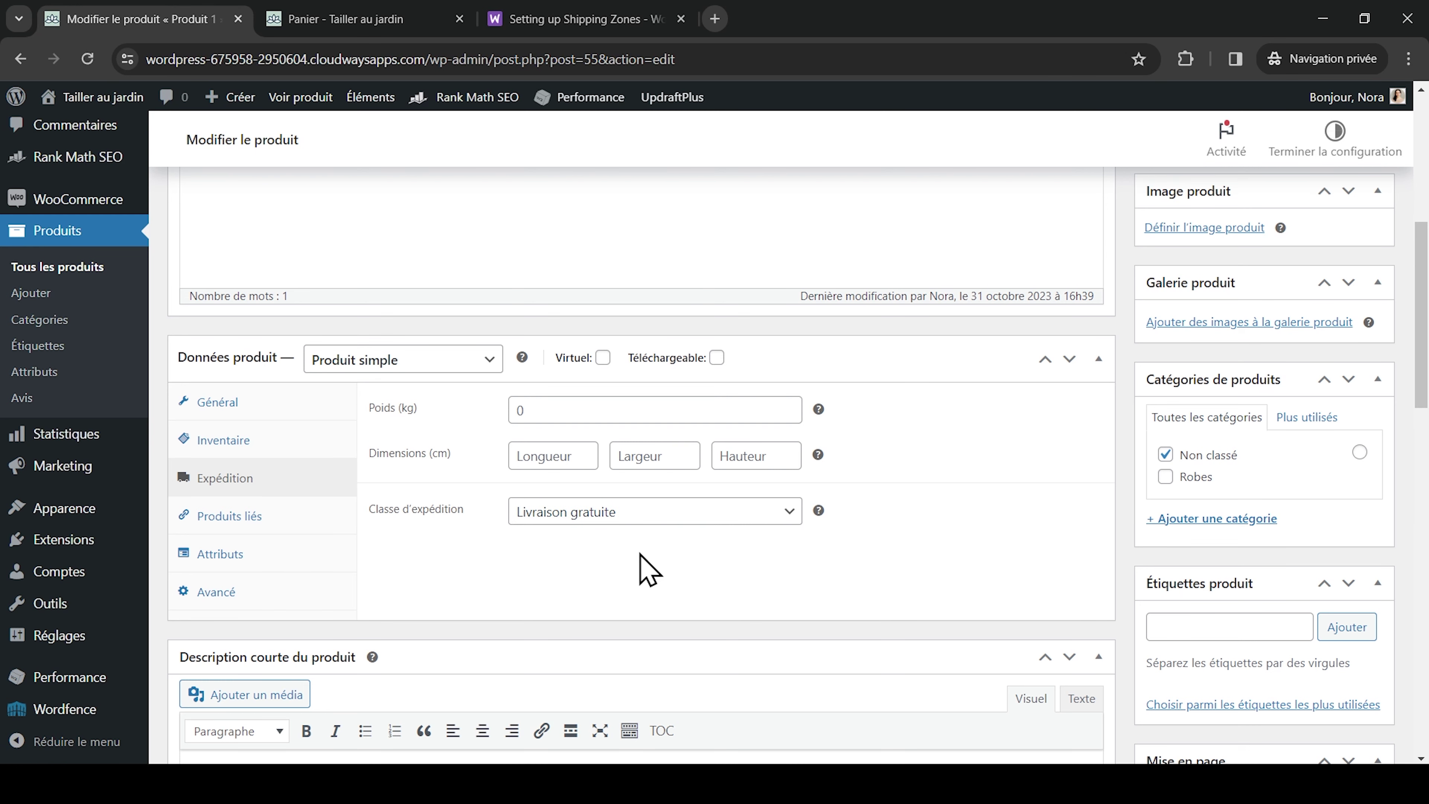
scroll(1339, 501, "up", 5)
left_click(1338, 485)
left_click(416, 18)
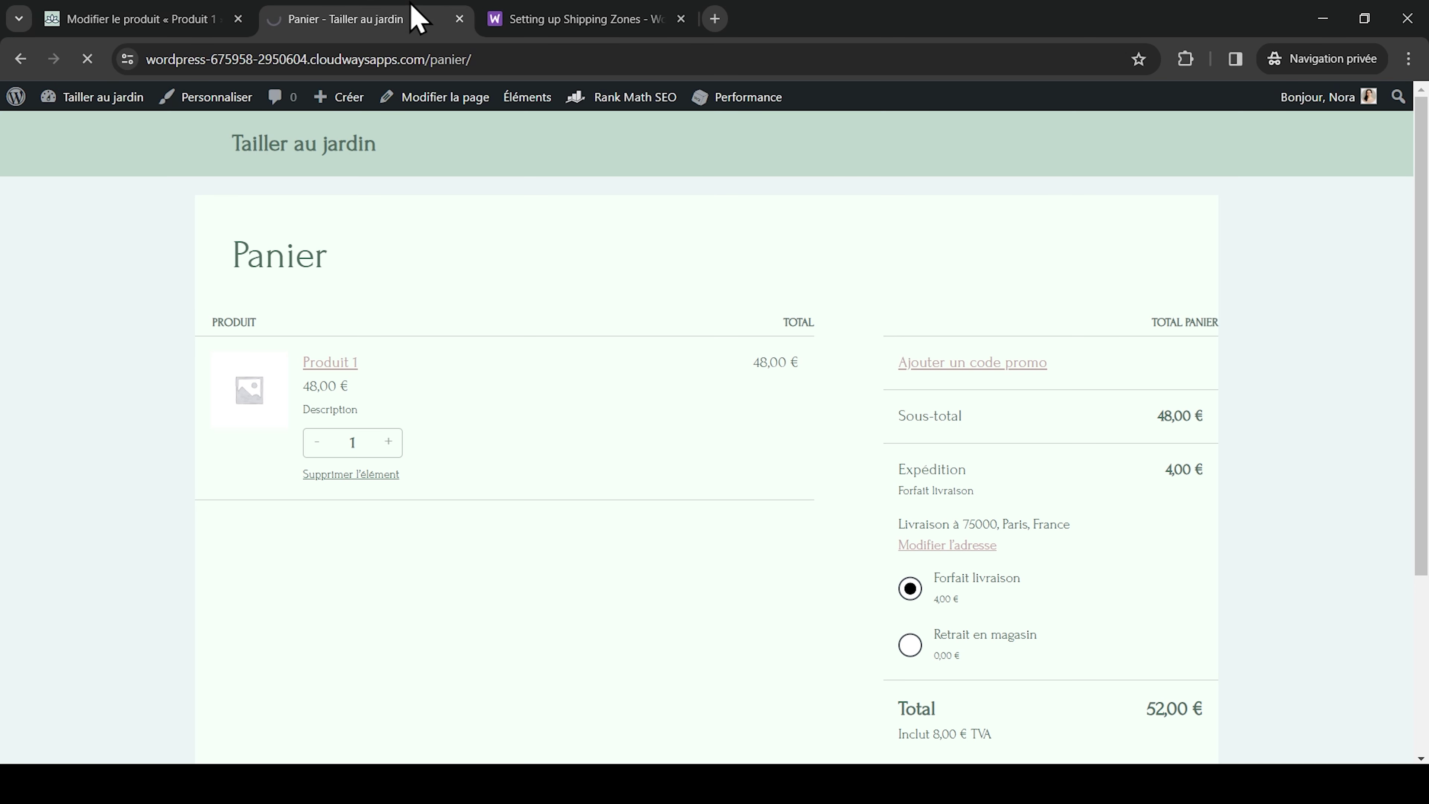